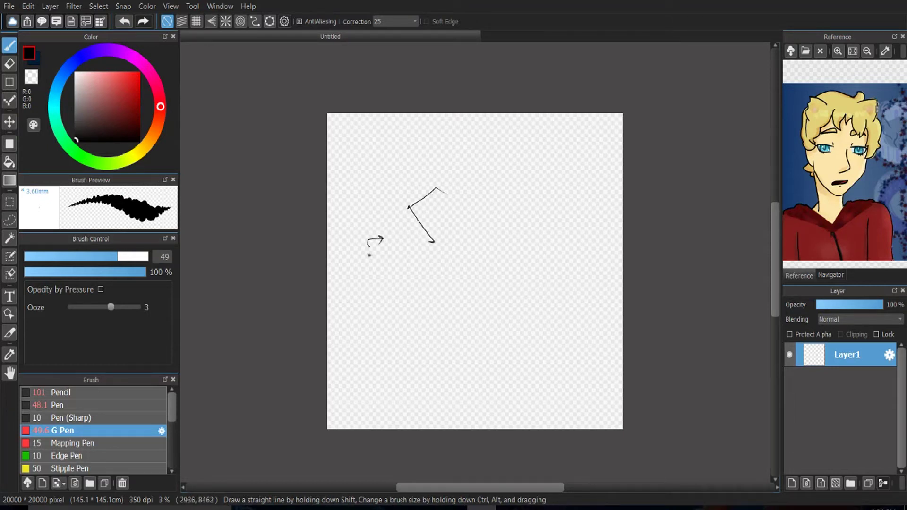
Clear the rough G Pen sketch from the layer and switch to the Edge Pen with a larger brush size
{"action": "left_click_drag", "start_coordinate": [415, 303], "coordinate": [431, 274]}
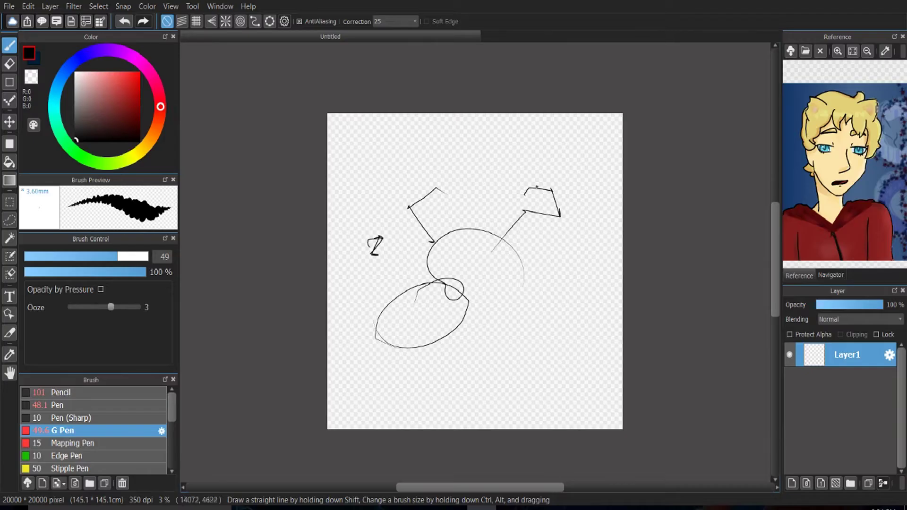
{"action": "key", "text": "Delete"}
{"action": "left_click", "coordinate": [71, 455]}
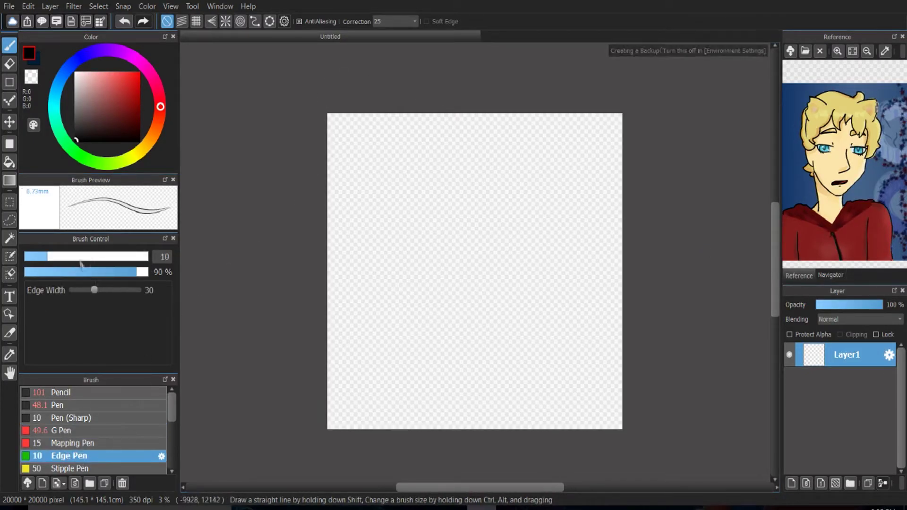
{"action": "left_click", "coordinate": [76, 256]}
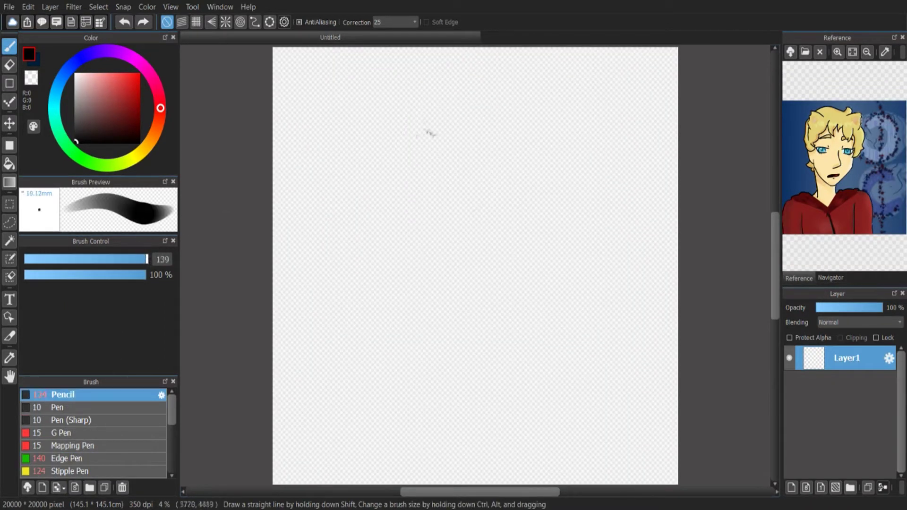
{"action": "left_click_drag", "start_coordinate": [486, 101], "coordinate": [496, 228]}
{"action": "key", "text": "ctrl+z"}
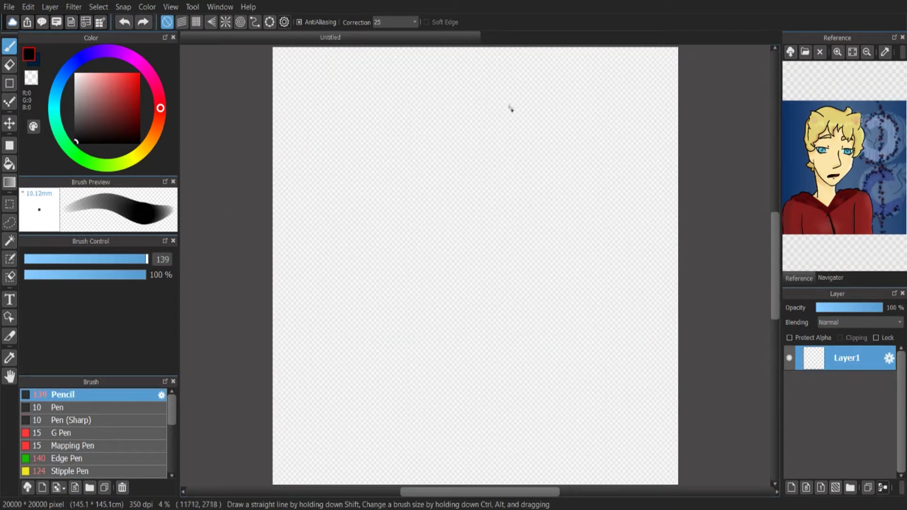
{"action": "mouse_move", "coordinate": [510, 109]}
{"action": "left_mouse_down"}
{"action": "mouse_move", "coordinate": [566, 179]}
{"action": "mouse_move", "coordinate": [505, 99]}
{"action": "left_mouse_up"}
{"action": "key", "text": "ctrl+minus"}
{"action": "key", "text": "ctrl+z"}
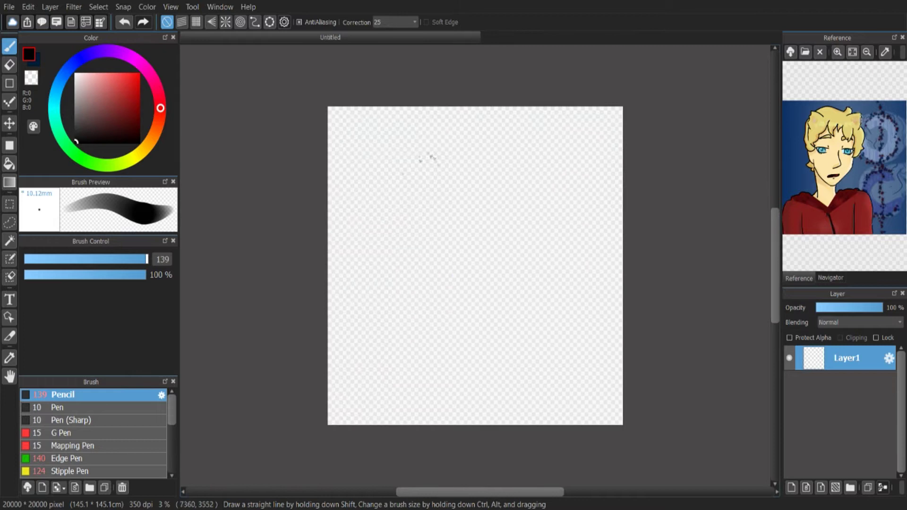
{"action": "mouse_move", "coordinate": [431, 156]}
{"action": "left_mouse_down"}
{"action": "mouse_move", "coordinate": [380, 150]}
{"action": "mouse_move", "coordinate": [456, 184]}
{"action": "mouse_move", "coordinate": [453, 204]}
{"action": "mouse_move", "coordinate": [466, 144]}
{"action": "left_mouse_up"}
{"action": "key", "text": "ctrl+z"}
{"action": "key", "text": "ctrl+z"}
Set the stroke correction to 10 and the Pencil size to 200, and undo the trial circle on the canvas
{"action": "left_click", "coordinate": [396, 22]}
{"action": "left_click", "coordinate": [393, 84]}
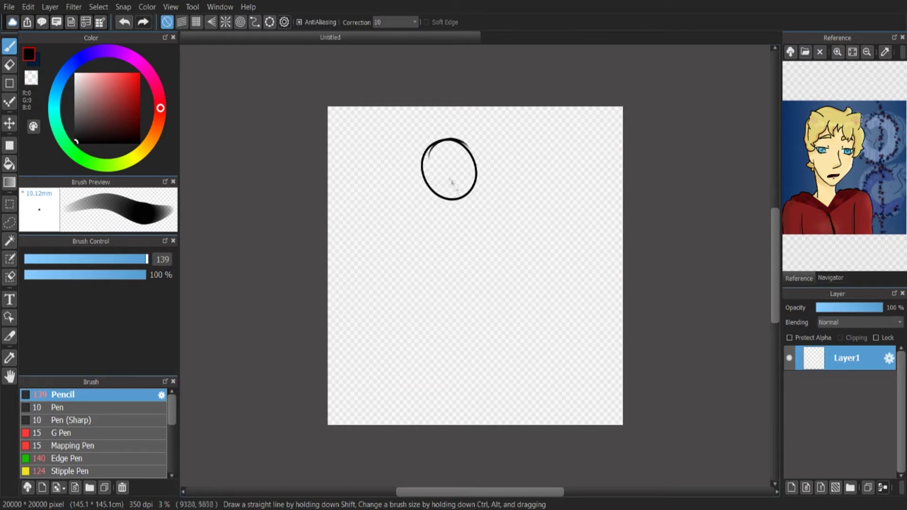
{"action": "key", "text": "ctrl+z"}
{"action": "left_click", "coordinate": [155, 260]}
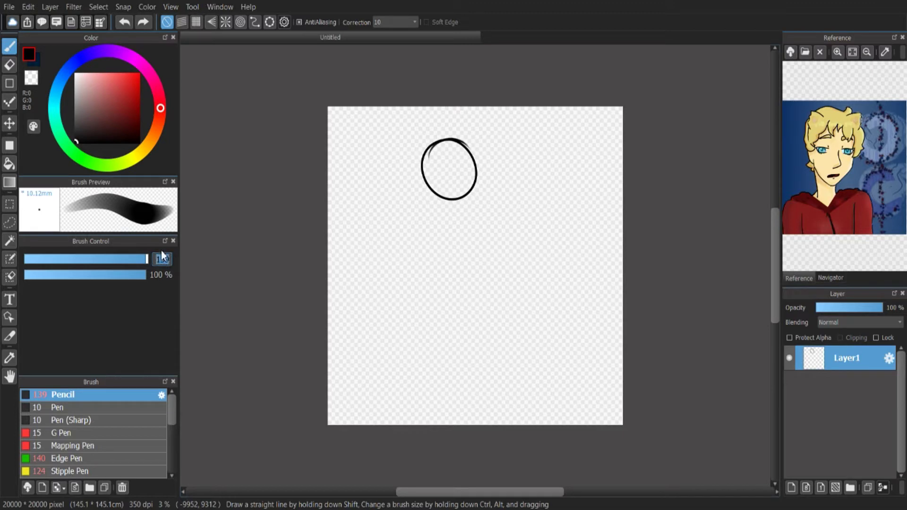
{"action": "type", "text": "200"}
{"action": "left_click", "coordinate": [487, 160]}
{"action": "key", "text": "ctrl+z"}
{"action": "key", "text": "ctrl+z"}
Sketch a full figure's upper body: head circle with vertical centre line, curved shoulders, tapering chest sides and a ribcage arc
{"action": "mouse_move", "coordinate": [454, 133]}
{"action": "left_mouse_down"}
{"action": "mouse_move", "coordinate": [439, 200]}
{"action": "mouse_move", "coordinate": [440, 120]}
{"action": "mouse_move", "coordinate": [450, 282]}
{"action": "left_mouse_up"}
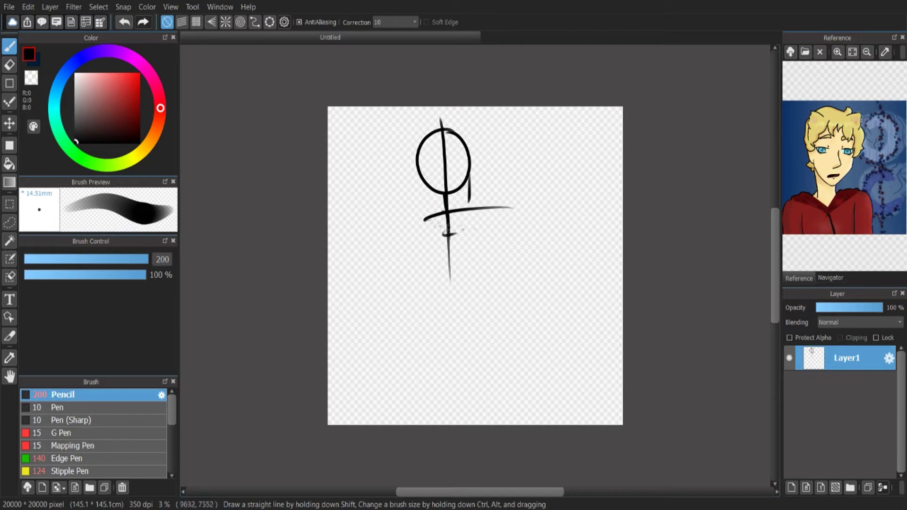
{"action": "key", "text": "ctrl+z"}
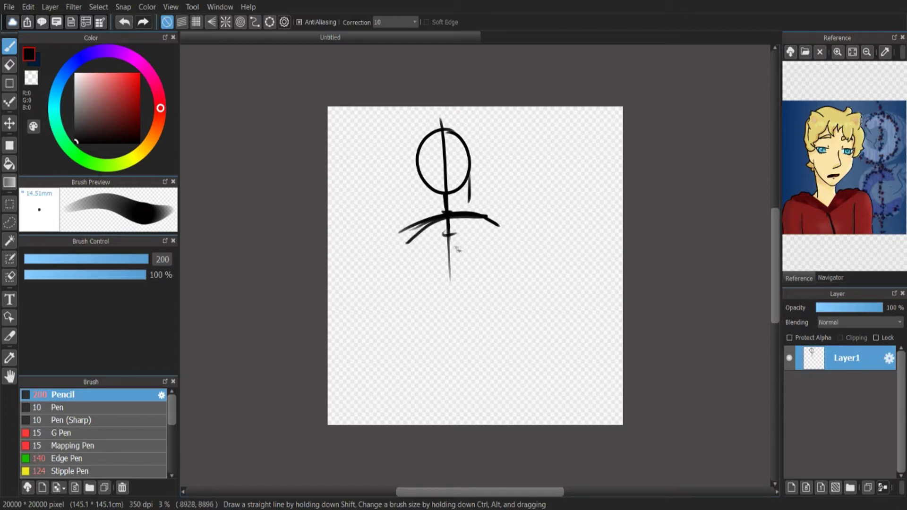
{"action": "left_click_drag", "start_coordinate": [500, 227], "coordinate": [490, 296]}
{"action": "left_click_drag", "start_coordinate": [405, 236], "coordinate": [440, 312]}
{"action": "left_click_drag", "start_coordinate": [444, 272], "coordinate": [428, 287]}
{"action": "key", "text": "ctrl+z"}
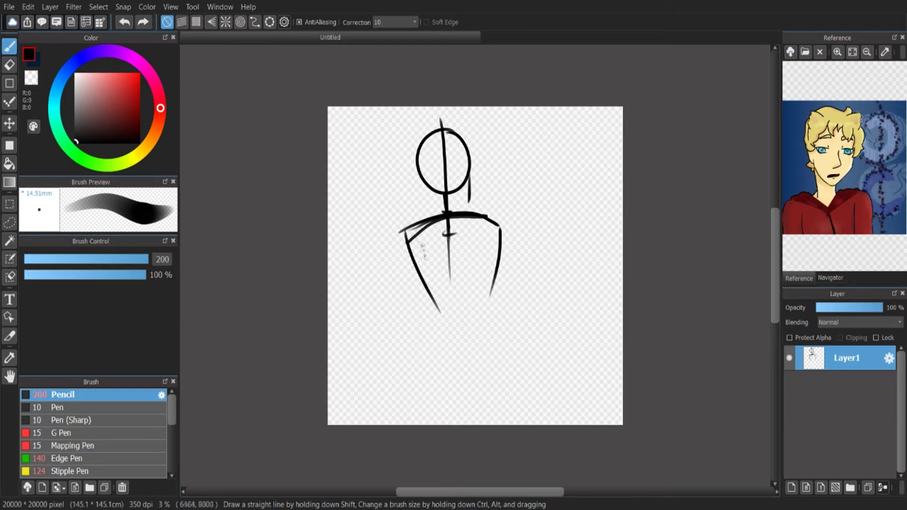
{"action": "key", "text": "ctrl+z"}
{"action": "left_click_drag", "start_coordinate": [466, 311], "coordinate": [471, 330]}
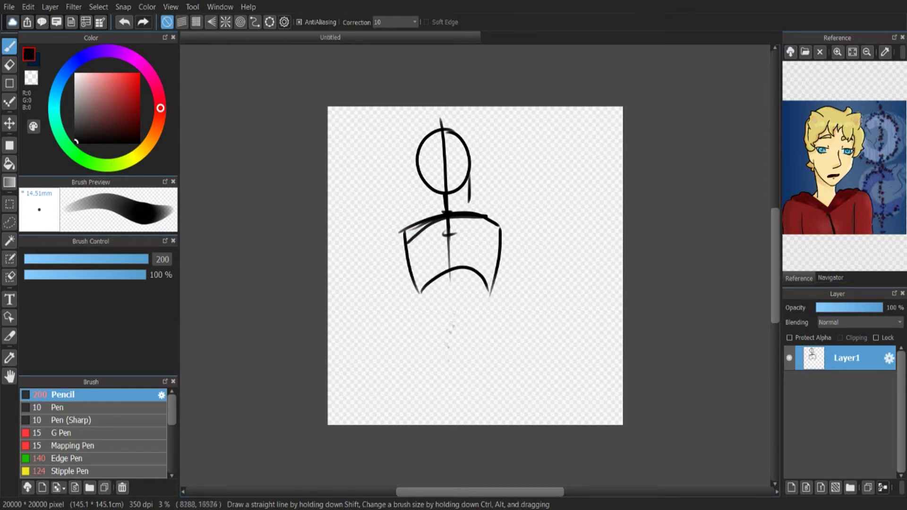
Sketch the figure's waist lines, the pelvis with two hip circles, and the outer thigh lines running to the canvas edge
{"action": "left_click_drag", "start_coordinate": [419, 291], "coordinate": [434, 347]}
{"action": "left_click_drag", "start_coordinate": [490, 290], "coordinate": [484, 326]}
{"action": "left_click_drag", "start_coordinate": [422, 340], "coordinate": [444, 399]}
{"action": "left_click_drag", "start_coordinate": [493, 331], "coordinate": [468, 380]}
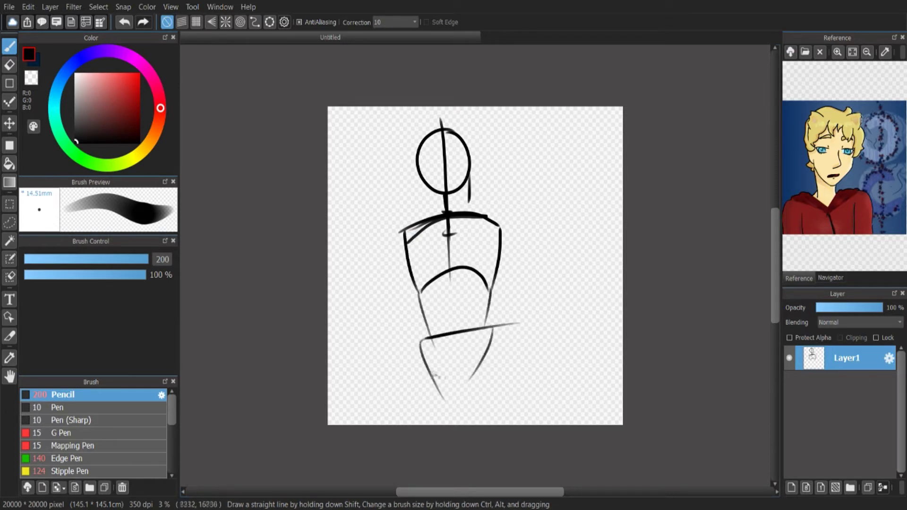
{"action": "left_click_drag", "start_coordinate": [488, 342], "coordinate": [486, 344]}
{"action": "left_click_drag", "start_coordinate": [420, 347], "coordinate": [428, 424]}
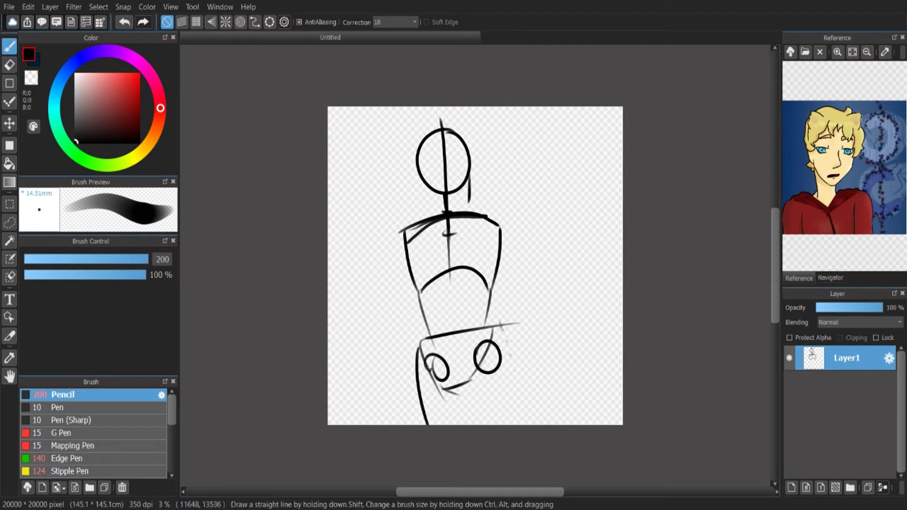
{"action": "left_click_drag", "start_coordinate": [501, 323], "coordinate": [512, 424]}
Sketch both arms as simple lines, one bent outward at the elbow and one straight, with circles for the hands
{"action": "mouse_move", "coordinate": [505, 223]}
{"action": "left_mouse_down"}
{"action": "mouse_move", "coordinate": [553, 311]}
{"action": "mouse_move", "coordinate": [526, 349]}
{"action": "left_mouse_up"}
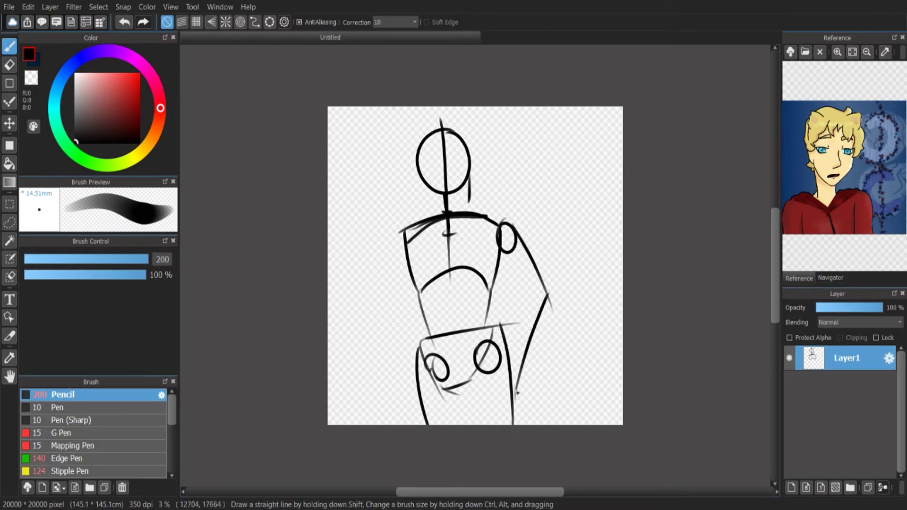
{"action": "left_click_drag", "start_coordinate": [517, 392], "coordinate": [515, 393]}
{"action": "left_click_drag", "start_coordinate": [400, 232], "coordinate": [387, 366]}
{"action": "left_click_drag", "start_coordinate": [381, 357], "coordinate": [383, 358]}
Rough in simple facial features on the figure's head and connect it to the shoulders with two neck lines
{"action": "left_click_drag", "start_coordinate": [468, 142], "coordinate": [471, 170]}
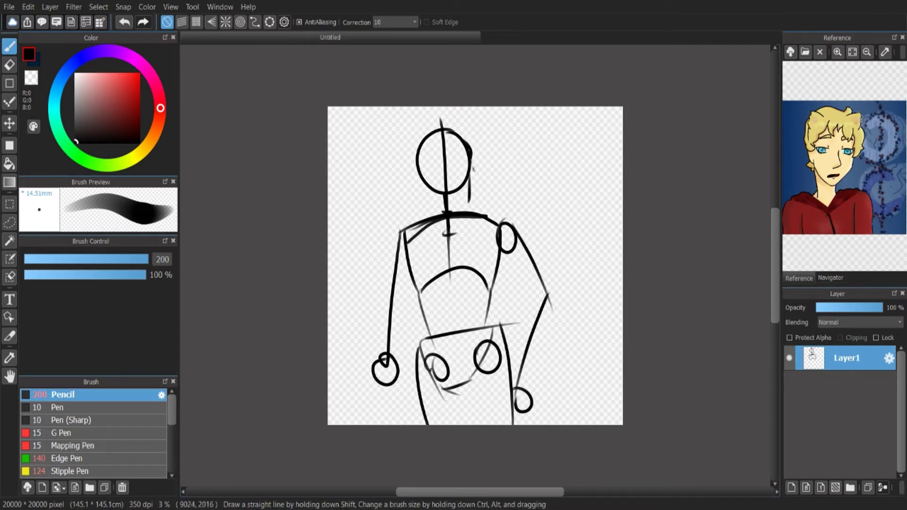
{"action": "key", "text": "ctrl+z"}
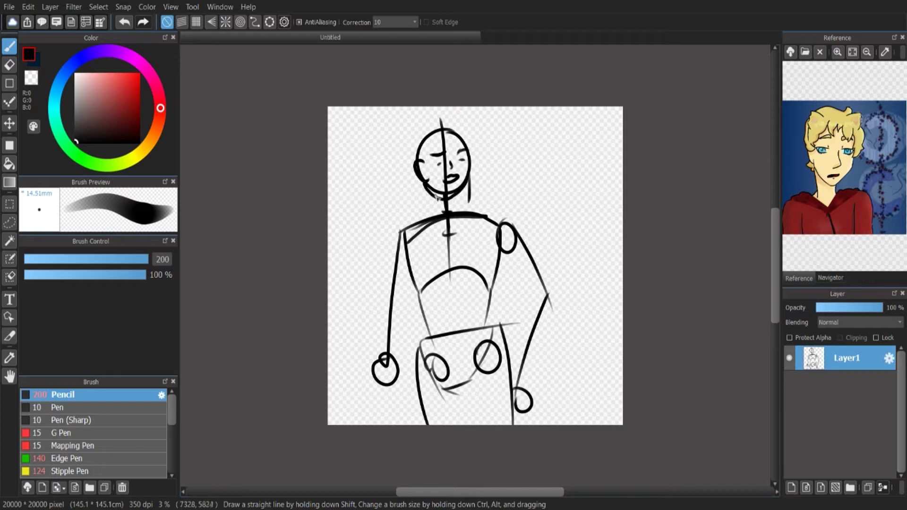
{"action": "left_click_drag", "start_coordinate": [436, 197], "coordinate": [440, 213]}
{"action": "left_click_drag", "start_coordinate": [449, 195], "coordinate": [455, 211]}
Replace the figure sketch layer with an empty new layer and sketch one large head circle in its upper half
{"action": "left_click", "coordinate": [901, 488]}
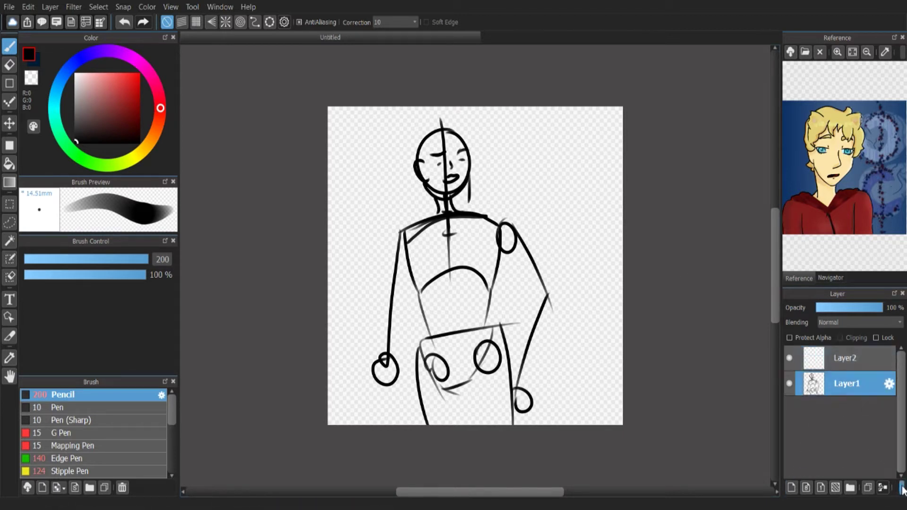
{"action": "left_click", "coordinate": [902, 489]}
{"action": "left_click_drag", "start_coordinate": [391, 156], "coordinate": [486, 217]}
{"action": "key", "text": "ctrl+z"}
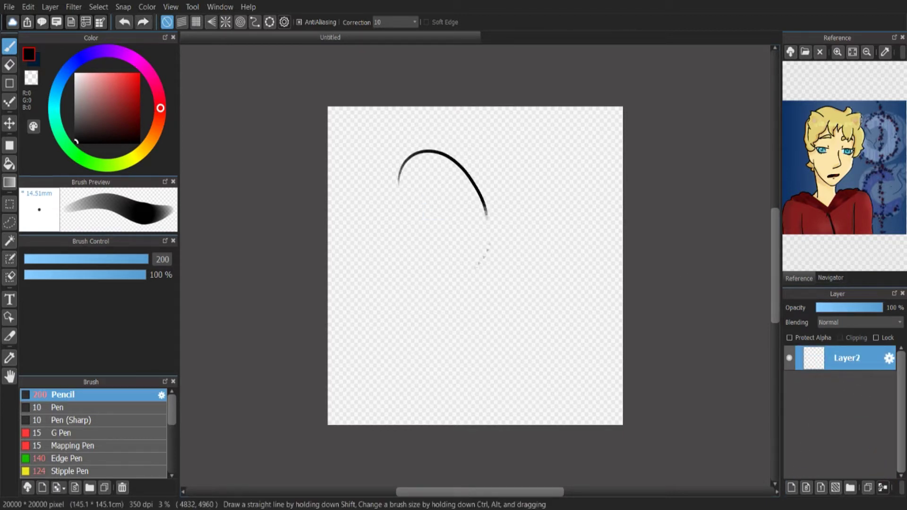
{"action": "left_click_drag", "start_coordinate": [479, 263], "coordinate": [429, 152]}
{"action": "key", "text": "ctrl+z"}
{"action": "mouse_move", "coordinate": [391, 196]}
{"action": "left_mouse_down"}
{"action": "mouse_move", "coordinate": [486, 150]}
{"action": "mouse_move", "coordinate": [395, 171]}
{"action": "mouse_move", "coordinate": [406, 157]}
{"action": "left_mouse_up"}
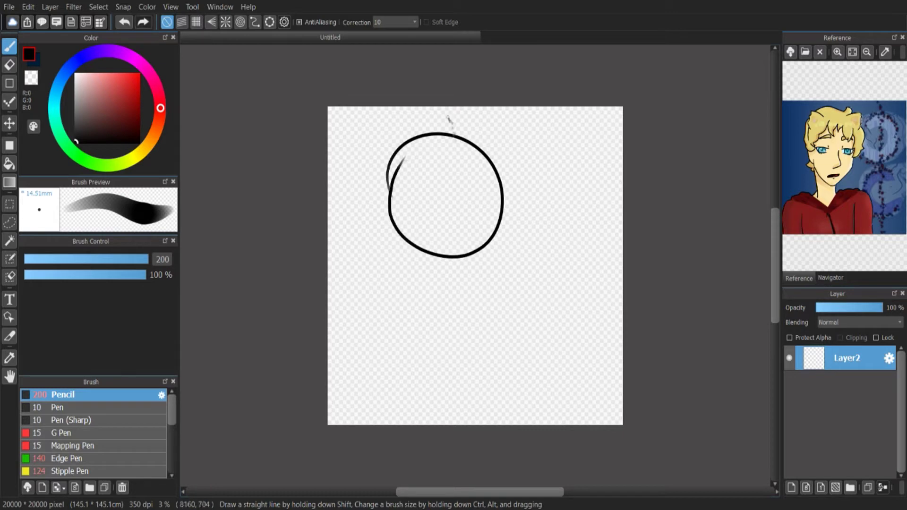
Sketch the curved face centre line and the jaw, then firm up the jaw and cheek contours with stroke correction 5
{"action": "left_click_drag", "start_coordinate": [450, 119], "coordinate": [470, 337]}
{"action": "mouse_move", "coordinate": [502, 217]}
{"action": "left_mouse_down"}
{"action": "mouse_move", "coordinate": [477, 293]}
{"action": "mouse_move", "coordinate": [406, 245]}
{"action": "left_mouse_up"}
{"action": "left_click", "coordinate": [392, 23]}
{"action": "left_click", "coordinate": [387, 69]}
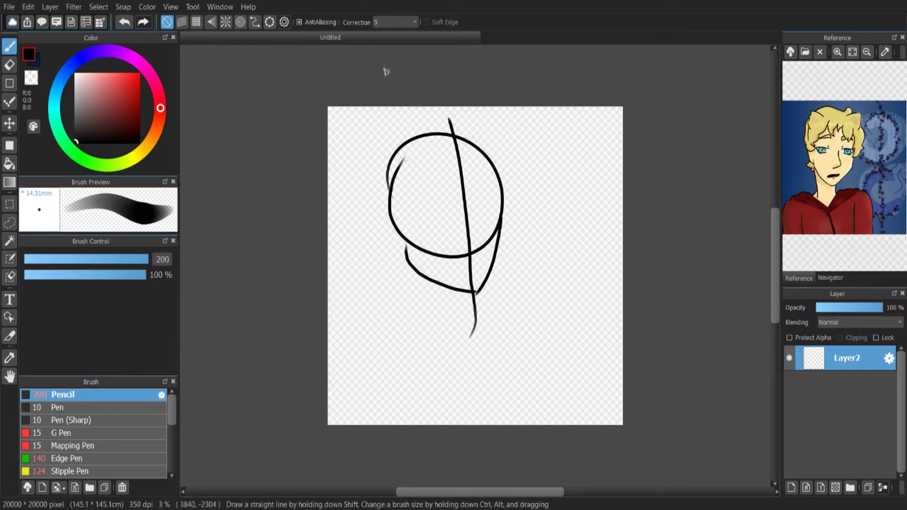
{"action": "mouse_move", "coordinate": [401, 210]}
{"action": "left_mouse_down"}
{"action": "mouse_move", "coordinate": [407, 249]}
{"action": "mouse_move", "coordinate": [477, 299]}
{"action": "left_mouse_up"}
{"action": "key", "text": "ctrl+z"}
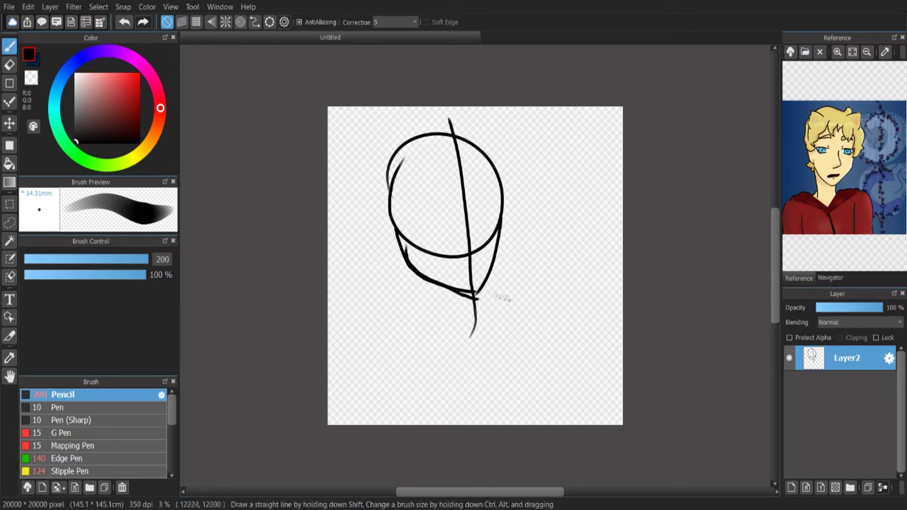
{"action": "left_click_drag", "start_coordinate": [495, 163], "coordinate": [503, 191]}
{"action": "left_click_drag", "start_coordinate": [499, 249], "coordinate": [476, 294]}
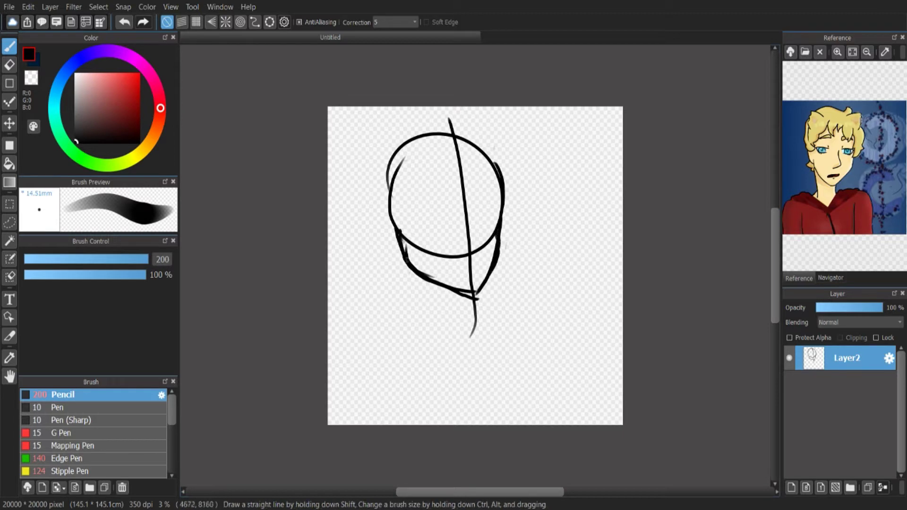
Sketch the neck sides, a slanted shoulder line beneath the head, and a shoulder joint circle at each end
{"action": "left_click_drag", "start_coordinate": [405, 265], "coordinate": [412, 325]}
{"action": "left_click_drag", "start_coordinate": [457, 329], "coordinate": [443, 291]}
{"action": "left_click_drag", "start_coordinate": [487, 340], "coordinate": [554, 317]}
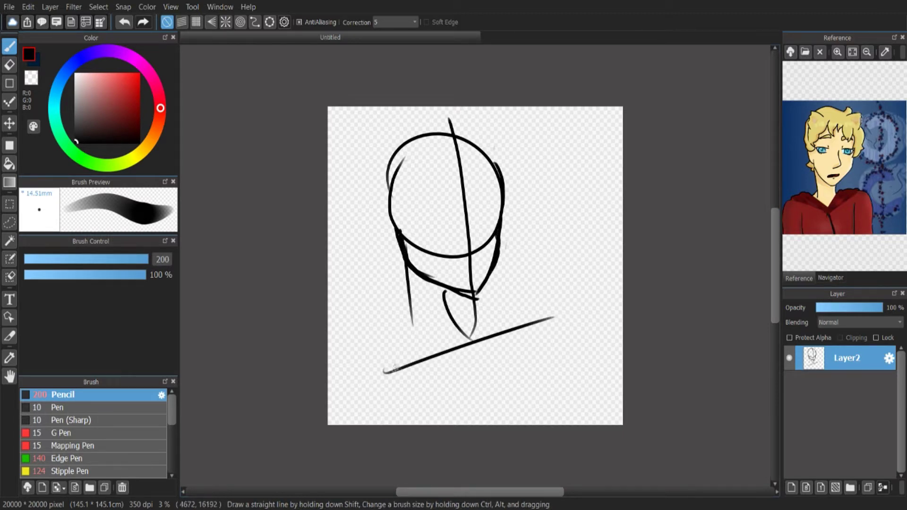
{"action": "left_click_drag", "start_coordinate": [393, 368], "coordinate": [346, 395]}
{"action": "mouse_move", "coordinate": [354, 389]}
{"action": "left_mouse_down"}
{"action": "mouse_move", "coordinate": [405, 390]}
{"action": "mouse_move", "coordinate": [363, 418]}
{"action": "left_mouse_up"}
{"action": "mouse_move", "coordinate": [520, 319]}
{"action": "left_mouse_down"}
{"action": "mouse_move", "coordinate": [566, 345]}
{"action": "mouse_move", "coordinate": [543, 305]}
{"action": "left_mouse_up"}
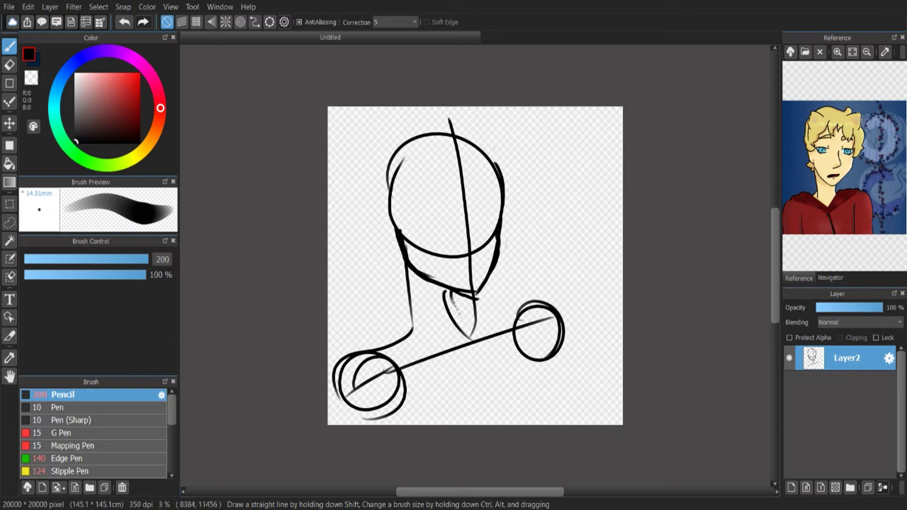
Sketch the throat lines below the chin and the shoulder slope from the neck base up to the right shoulder circle
{"action": "left_click_drag", "start_coordinate": [452, 292], "coordinate": [473, 326]}
{"action": "left_click_drag", "start_coordinate": [456, 292], "coordinate": [478, 354]}
{"action": "left_click_drag", "start_coordinate": [468, 324], "coordinate": [557, 312]}
Sketch an oval ear overlapping the left edge of the head circle, and an outer contour around the right shoulder
{"action": "left_click_drag", "start_coordinate": [404, 273], "coordinate": [398, 227]}
{"action": "key", "text": "e"}
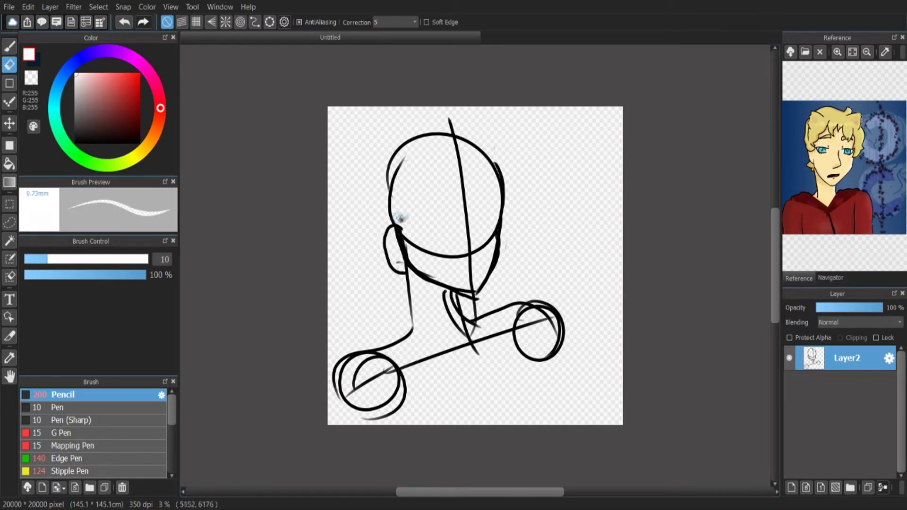
{"action": "key", "text": "b"}
{"action": "right_click", "coordinate": [400, 240]}
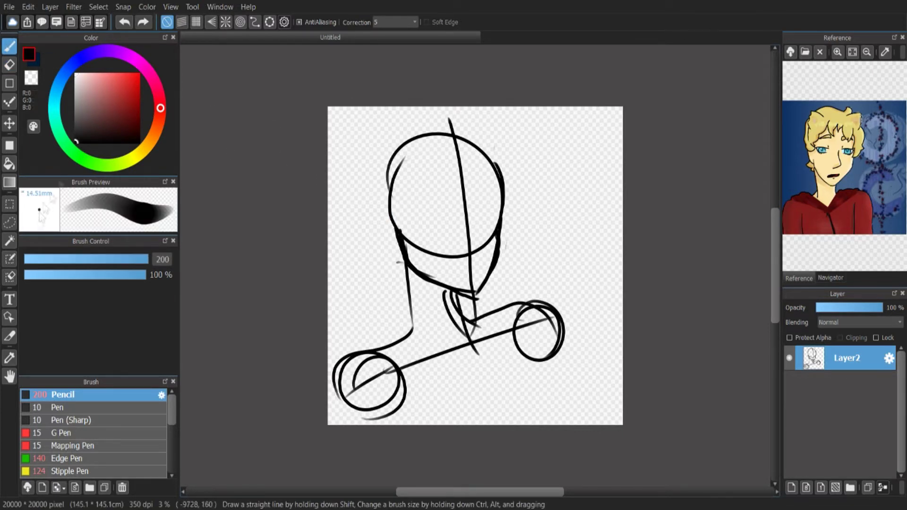
{"action": "key", "text": "ctrl+z"}
{"action": "key", "text": "ctrl+z"}
{"action": "mouse_move", "coordinate": [399, 207]}
{"action": "left_mouse_down"}
{"action": "mouse_move", "coordinate": [396, 243]}
{"action": "mouse_move", "coordinate": [407, 251]}
{"action": "left_mouse_up"}
{"action": "key", "text": "ctrl+z"}
{"action": "mouse_move", "coordinate": [391, 202]}
{"action": "left_mouse_down"}
{"action": "mouse_move", "coordinate": [415, 225]}
{"action": "mouse_move", "coordinate": [405, 244]}
{"action": "left_mouse_up"}
{"action": "left_click_drag", "start_coordinate": [402, 198], "coordinate": [406, 251]}
{"action": "left_click_drag", "start_coordinate": [509, 300], "coordinate": [578, 361]}
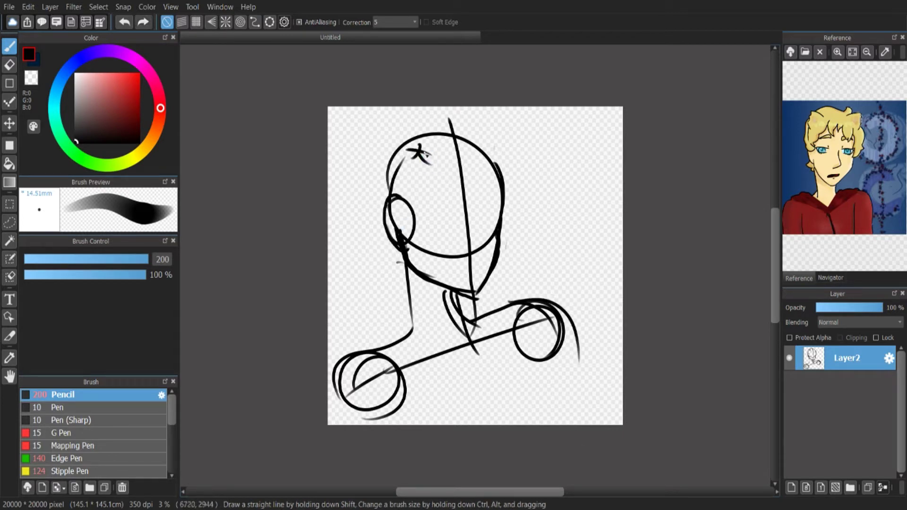
Sketch the fringe strands over the forehead and the hair beside the face, with two rounded cat ears on the head
{"action": "left_click_drag", "start_coordinate": [457, 185], "coordinate": [483, 196]}
{"action": "left_click_drag", "start_coordinate": [465, 162], "coordinate": [489, 213]}
{"action": "left_click_drag", "start_coordinate": [490, 145], "coordinate": [504, 224]}
{"action": "left_click_drag", "start_coordinate": [503, 186], "coordinate": [481, 221]}
{"action": "left_click_drag", "start_coordinate": [480, 179], "coordinate": [488, 211]}
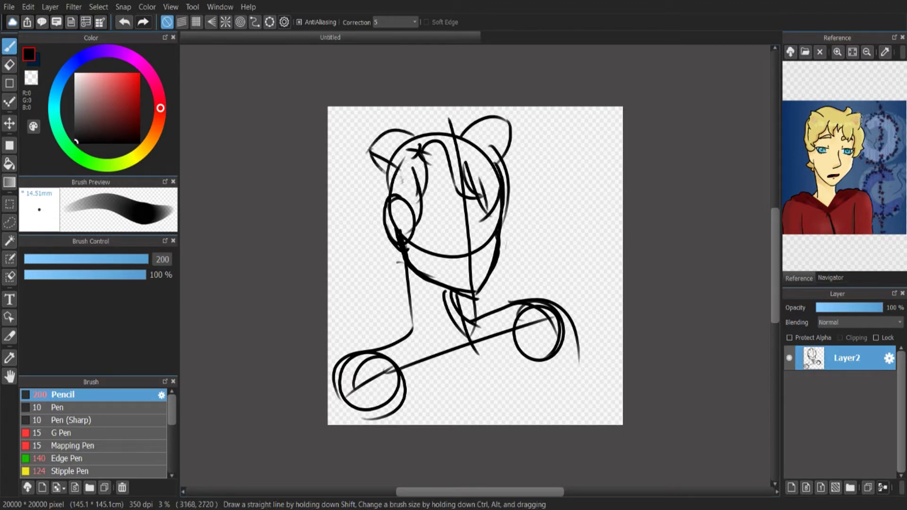
Sketch jagged hair tufts down the left side of the head, from the cat ear to below the jaw
{"action": "key", "text": "ctrl+z"}
{"action": "left_click_drag", "start_coordinate": [401, 266], "coordinate": [391, 285]}
{"action": "left_click_drag", "start_coordinate": [385, 171], "coordinate": [384, 240]}
{"action": "key", "text": "ctrl+z"}
{"action": "mouse_move", "coordinate": [448, 127]}
{"action": "left_mouse_down"}
{"action": "mouse_move", "coordinate": [375, 183]}
{"action": "mouse_move", "coordinate": [381, 246]}
{"action": "left_mouse_up"}
{"action": "key", "text": "ctrl+z"}
{"action": "left_click_drag", "start_coordinate": [384, 169], "coordinate": [402, 273]}
{"action": "key", "text": "ctrl+z"}
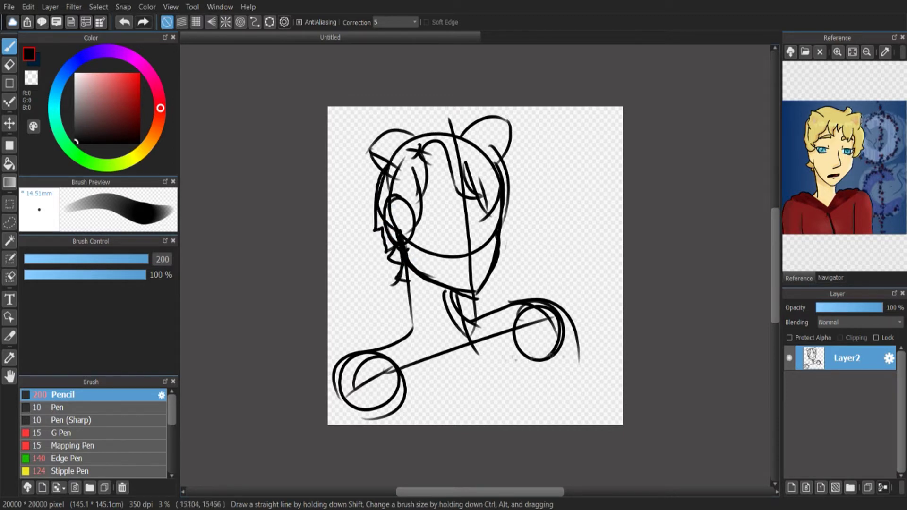
Sketch the torso sides down from both shoulders, and undo the outer arm lines
{"action": "left_click_drag", "start_coordinate": [393, 376], "coordinate": [394, 424]}
{"action": "left_click_drag", "start_coordinate": [579, 344], "coordinate": [585, 424]}
{"action": "left_click_drag", "start_coordinate": [340, 363], "coordinate": [347, 425]}
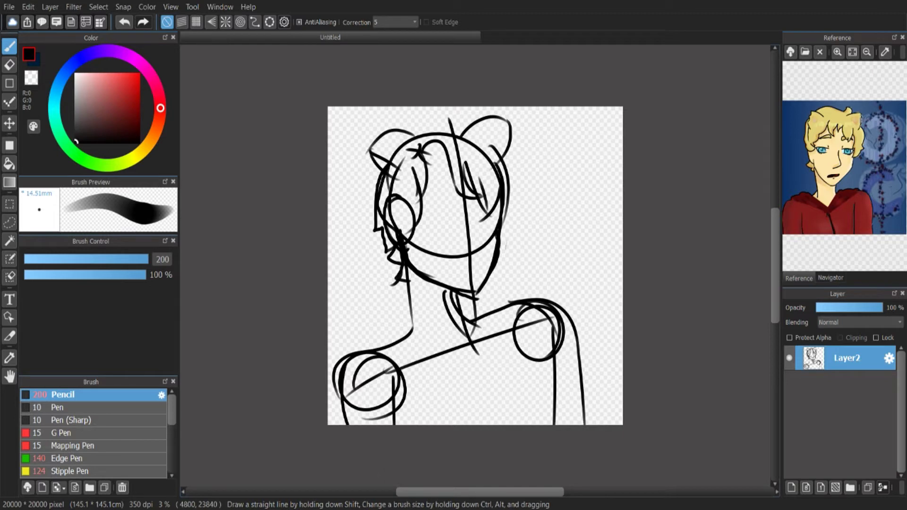
{"action": "key", "text": "ctrl+z"}
{"action": "key", "text": "ctrl+z"}
Sketch a raised hand and wrist beside the right of the jaw, with its bent arm running down to the lower right
{"action": "mouse_move", "coordinate": [501, 236]}
{"action": "left_mouse_down"}
{"action": "mouse_move", "coordinate": [516, 245]}
{"action": "mouse_move", "coordinate": [529, 279]}
{"action": "mouse_move", "coordinate": [548, 248]}
{"action": "left_mouse_up"}
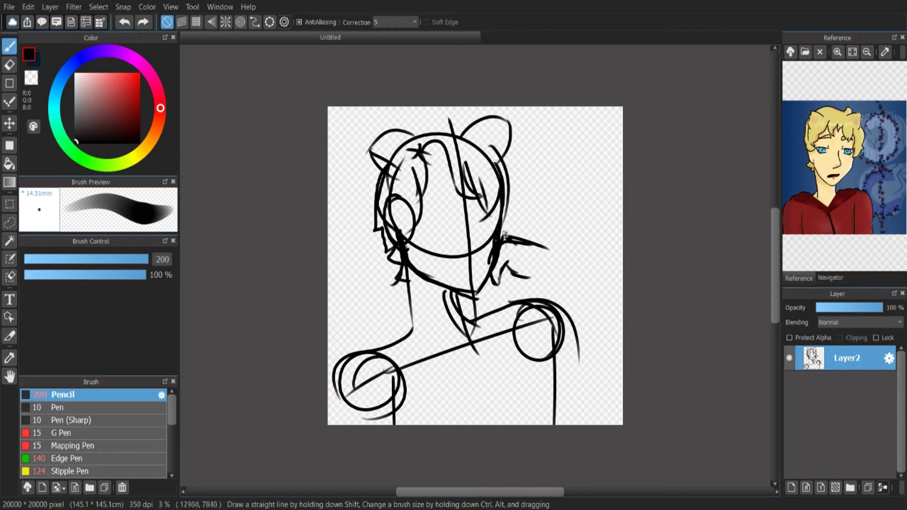
{"action": "key", "text": "ctrl+z"}
{"action": "mouse_move", "coordinate": [527, 229]}
{"action": "left_mouse_down"}
{"action": "mouse_move", "coordinate": [582, 264]}
{"action": "mouse_move", "coordinate": [538, 295]}
{"action": "left_mouse_up"}
{"action": "mouse_move", "coordinate": [525, 230]}
{"action": "left_mouse_down"}
{"action": "mouse_move", "coordinate": [514, 271]}
{"action": "mouse_move", "coordinate": [554, 272]}
{"action": "left_mouse_up"}
{"action": "left_click_drag", "start_coordinate": [550, 286], "coordinate": [516, 273]}
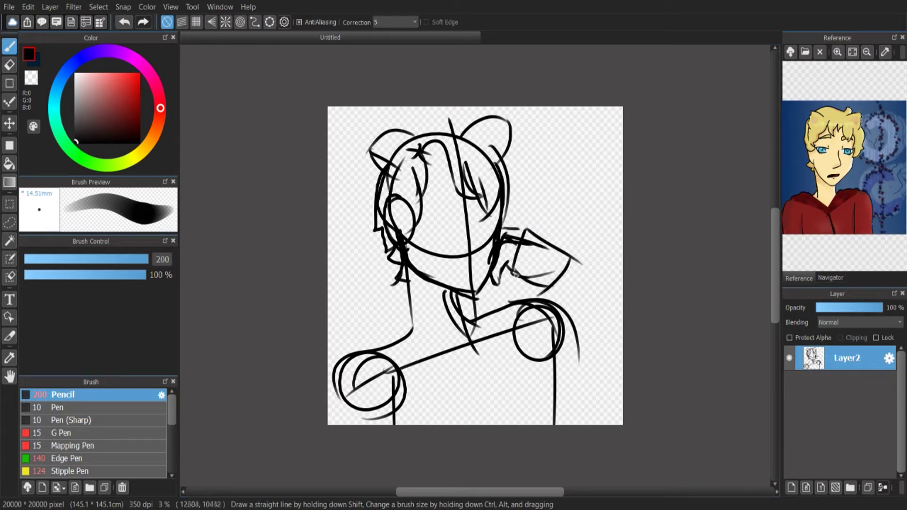
{"action": "left_click_drag", "start_coordinate": [502, 243], "coordinate": [532, 224]}
{"action": "mouse_move", "coordinate": [571, 259]}
{"action": "left_mouse_down"}
{"action": "mouse_move", "coordinate": [579, 286]}
{"action": "mouse_move", "coordinate": [564, 380]}
{"action": "left_mouse_up"}
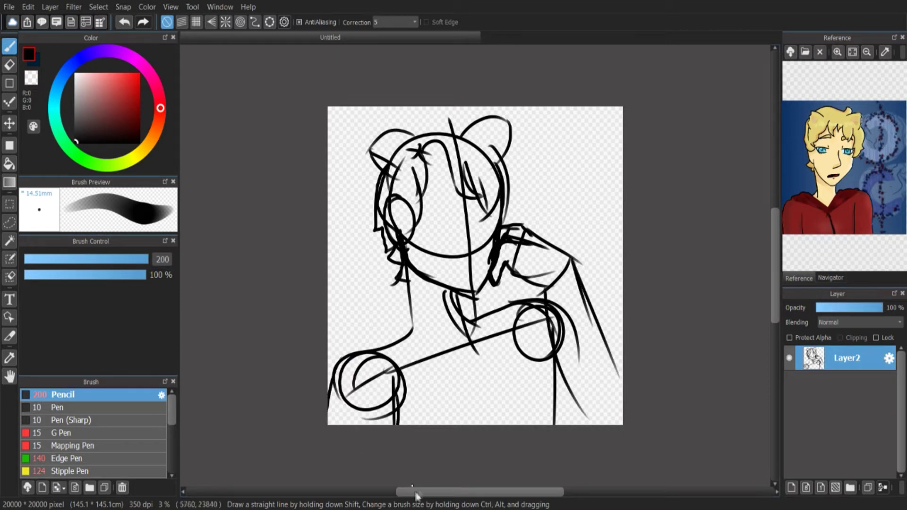
{"action": "left_click_drag", "start_coordinate": [548, 291], "coordinate": [630, 392]}
Add a new layer above the sketch, lower the sketch layer's opacity, and make the new layer active
{"action": "left_click", "coordinate": [791, 488]}
{"action": "left_click", "coordinate": [835, 383]}
{"action": "left_click", "coordinate": [837, 308]}
{"action": "left_click", "coordinate": [833, 361]}
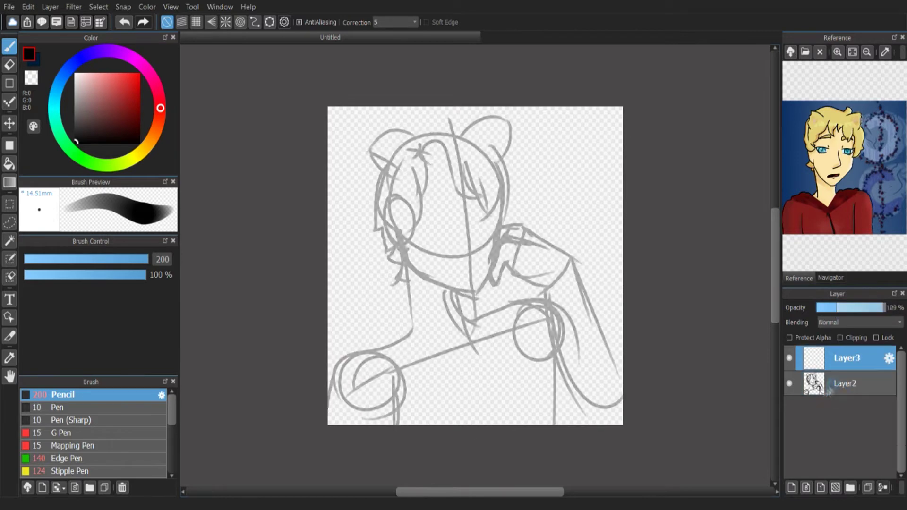
Set the pencil colour to dark red (R 93, G 0, B 0) and trace the jaw from the left cheek around the chin to the right cheek
{"action": "left_click", "coordinate": [138, 117]}
{"action": "left_click_drag", "start_coordinate": [410, 270], "coordinate": [445, 288]}
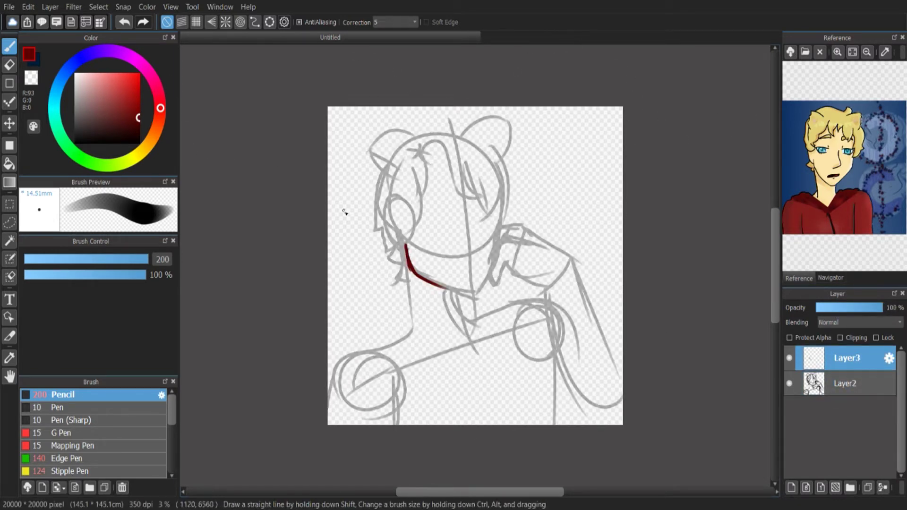
{"action": "scroll", "coordinate": [344, 208], "scroll_direction": "down", "scroll_amount": 1}
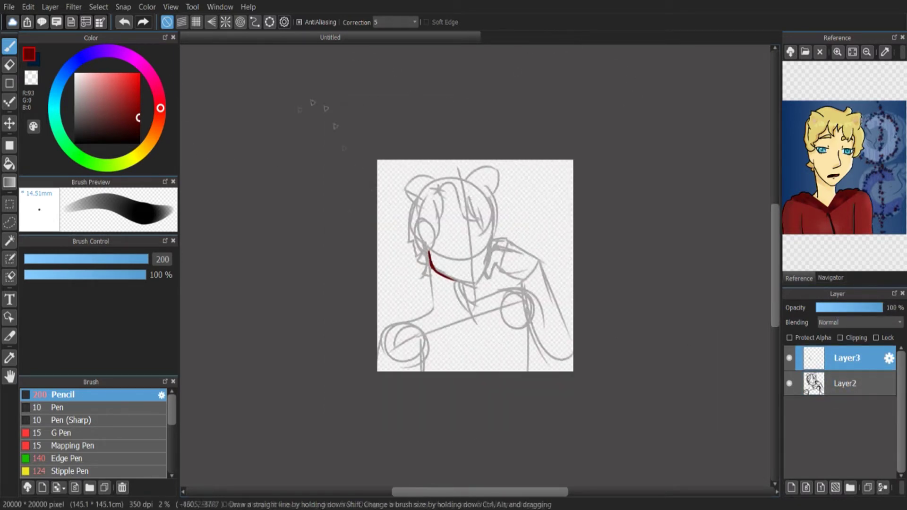
{"action": "left_click", "coordinate": [207, 29]}
{"action": "left_click", "coordinate": [9, 7]}
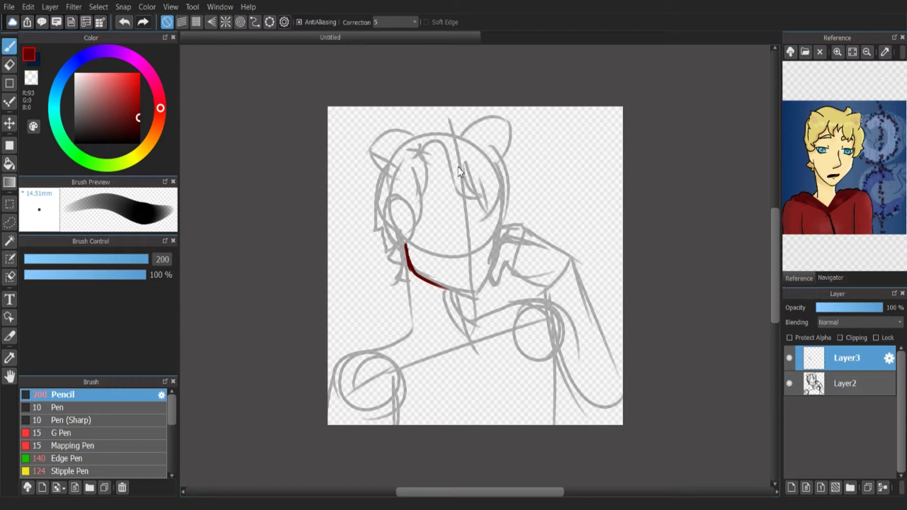
{"action": "scroll", "coordinate": [523, 328], "scroll_direction": "up", "scroll_amount": 2}
{"action": "mouse_move", "coordinate": [401, 303]}
{"action": "left_mouse_down"}
{"action": "mouse_move", "coordinate": [469, 320]}
{"action": "mouse_move", "coordinate": [517, 237]}
{"action": "left_mouse_up"}
{"action": "left_click_drag", "start_coordinate": [521, 124], "coordinate": [517, 204]}
Outline the thumb beside the right of the jaw, and undo the lines for the back of the hand and the palm
{"action": "mouse_move", "coordinate": [505, 264]}
{"action": "left_mouse_down"}
{"action": "mouse_move", "coordinate": [533, 288]}
{"action": "mouse_move", "coordinate": [550, 255]}
{"action": "mouse_move", "coordinate": [618, 310]}
{"action": "left_mouse_up"}
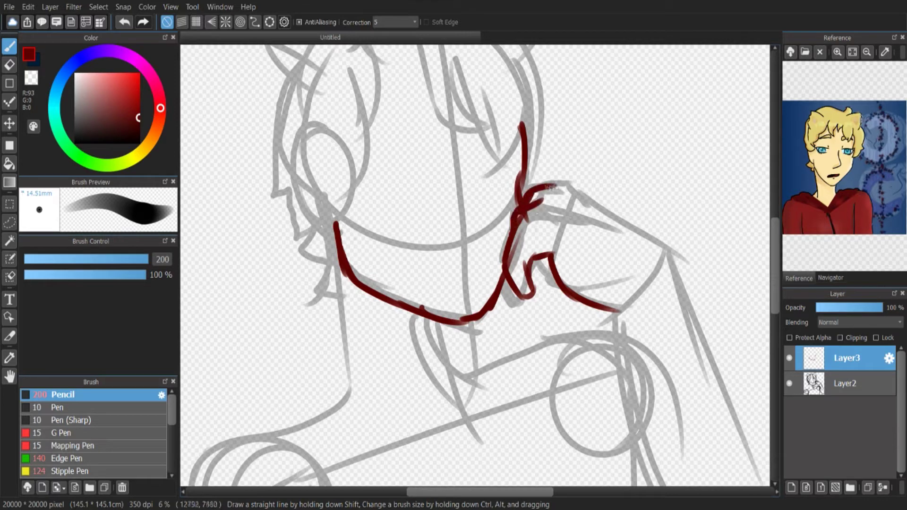
{"action": "left_click_drag", "start_coordinate": [585, 188], "coordinate": [644, 245]}
{"action": "left_click_drag", "start_coordinate": [619, 212], "coordinate": [664, 261]}
{"action": "key", "text": "ctrl+z"}
{"action": "key", "text": "ctrl+z"}
{"action": "key", "text": "ctrl+z"}
{"action": "key", "text": "ctrl+z"}
{"action": "key", "text": "ctrl+z"}
{"action": "key", "text": "ctrl+z"}
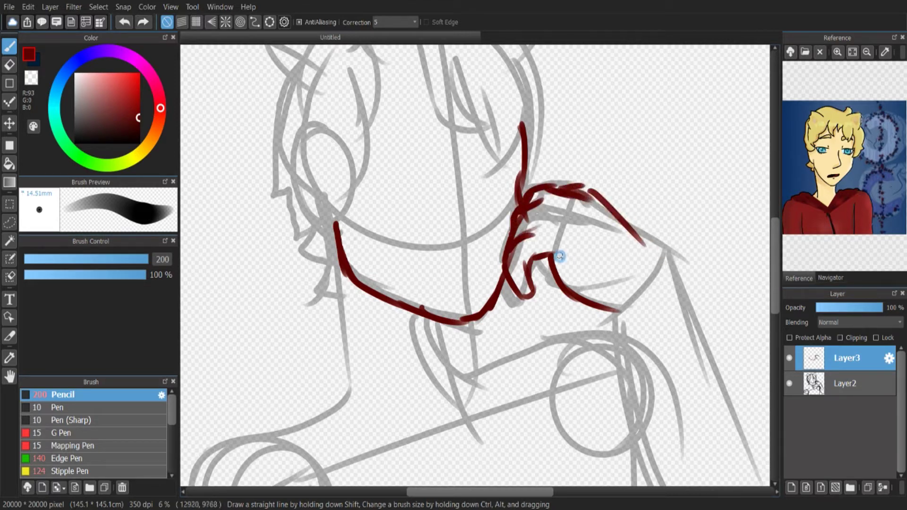
Redraw the curled fingers, the back of the hand down to the wrist, and the lower edge of the palm
{"action": "left_click_drag", "start_coordinate": [569, 262], "coordinate": [512, 232]}
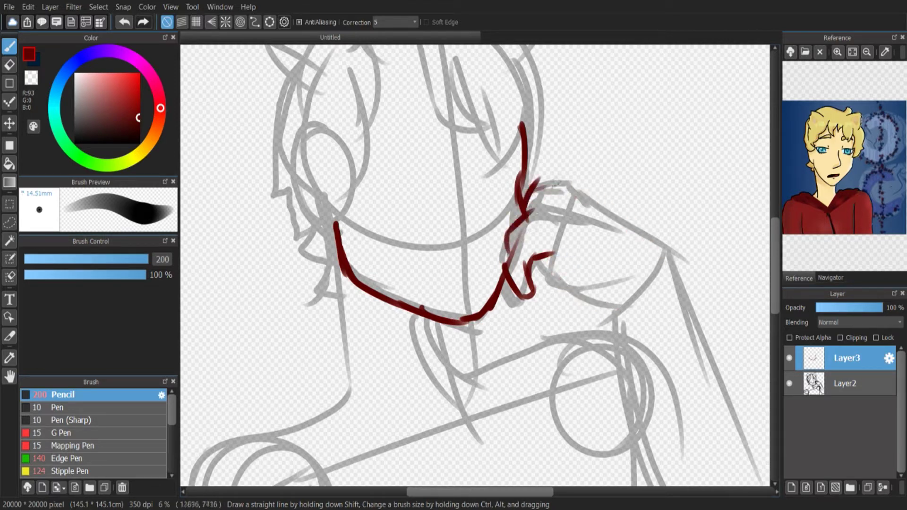
{"action": "mouse_move", "coordinate": [526, 179]}
{"action": "left_mouse_down"}
{"action": "mouse_move", "coordinate": [586, 191]}
{"action": "mouse_move", "coordinate": [665, 260]}
{"action": "left_mouse_up"}
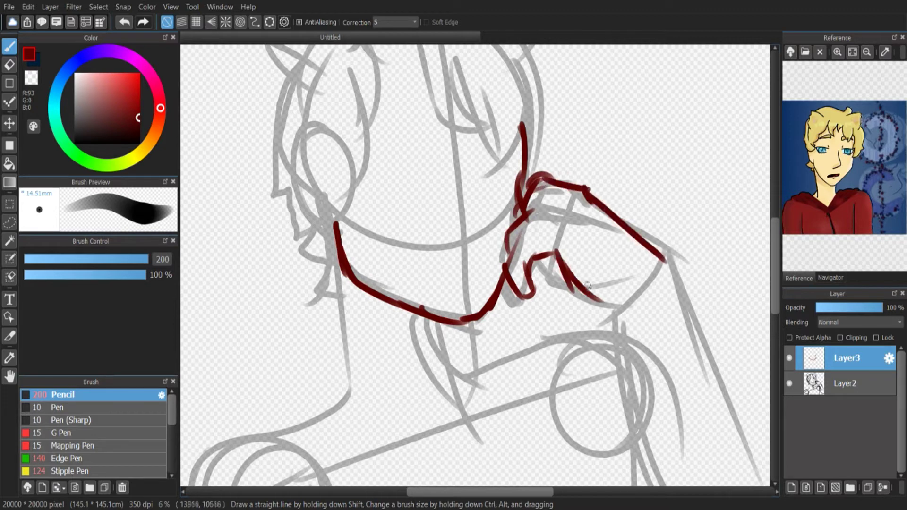
{"action": "left_click_drag", "start_coordinate": [553, 255], "coordinate": [619, 306]}
{"action": "key", "text": "ctrl+z"}
{"action": "left_click", "coordinate": [627, 301]}
{"action": "left_click_drag", "start_coordinate": [554, 255], "coordinate": [614, 307]}
{"action": "key", "text": "ctrl+z"}
{"action": "key", "text": "ctrl+z"}
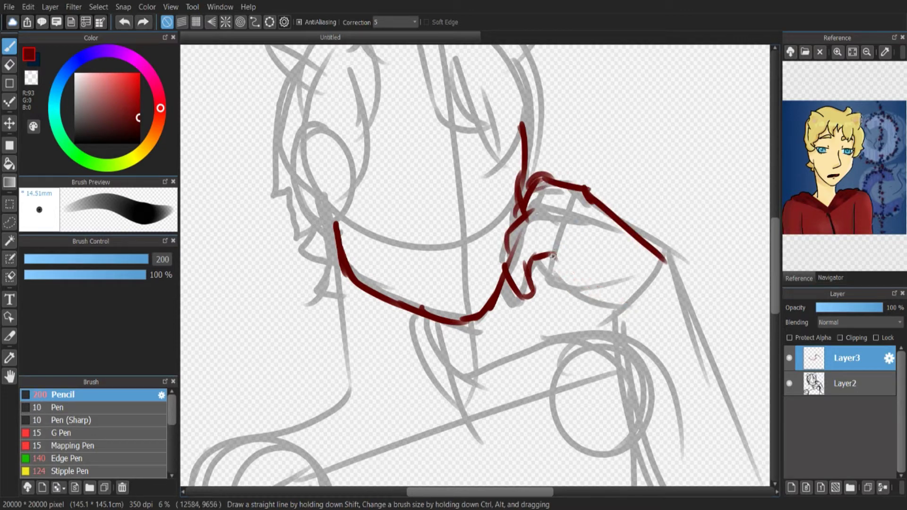
{"action": "key", "text": "ctrl+z"}
{"action": "mouse_move", "coordinate": [553, 255]}
{"action": "left_mouse_down"}
{"action": "mouse_move", "coordinate": [584, 300]}
{"action": "mouse_move", "coordinate": [628, 326]}
{"action": "left_mouse_up"}
Draw both sides of the raised forearm from the wrist down to the canvas's lower edge
{"action": "scroll", "coordinate": [628, 326], "scroll_direction": "down", "scroll_amount": 3}
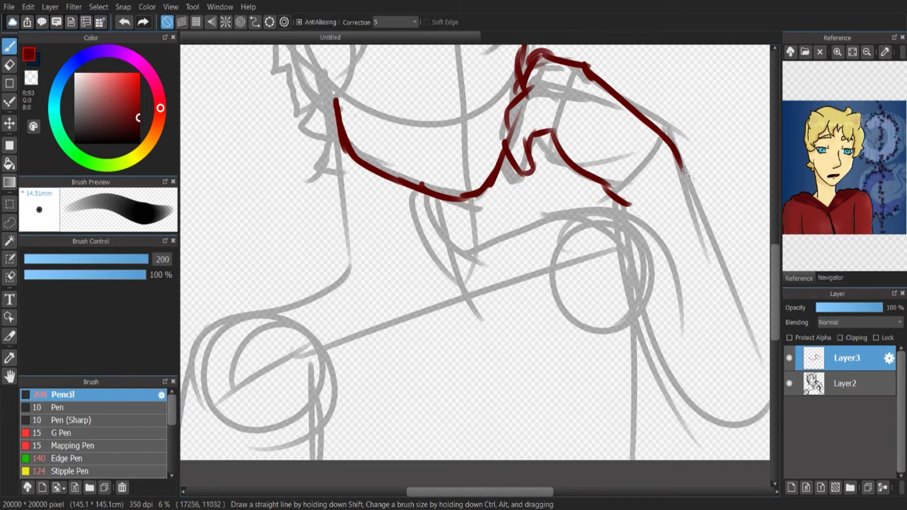
{"action": "mouse_move", "coordinate": [680, 163]}
{"action": "left_mouse_down"}
{"action": "mouse_move", "coordinate": [730, 332]}
{"action": "mouse_move", "coordinate": [727, 427]}
{"action": "left_mouse_up"}
{"action": "key", "text": "ctrl+z"}
{"action": "left_click_drag", "start_coordinate": [614, 191], "coordinate": [618, 325]}
{"action": "key", "text": "ctrl+z"}
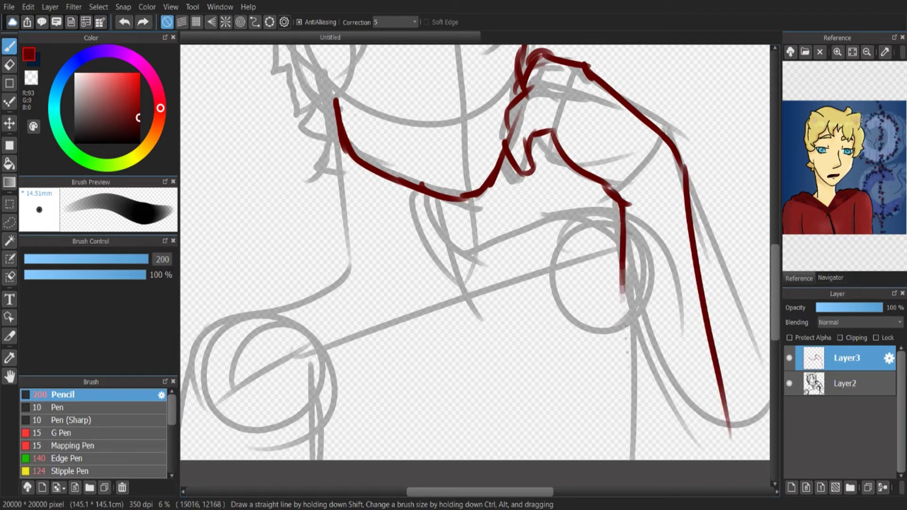
{"action": "left_click_drag", "start_coordinate": [619, 203], "coordinate": [675, 451]}
{"action": "left_click_drag", "start_coordinate": [728, 424], "coordinate": [731, 463]}
{"action": "key", "text": "ctrl+z"}
{"action": "key", "text": "ctrl+z"}
{"action": "left_click_drag", "start_coordinate": [626, 370], "coordinate": [643, 465]}
{"action": "left_click_drag", "start_coordinate": [729, 431], "coordinate": [733, 470]}
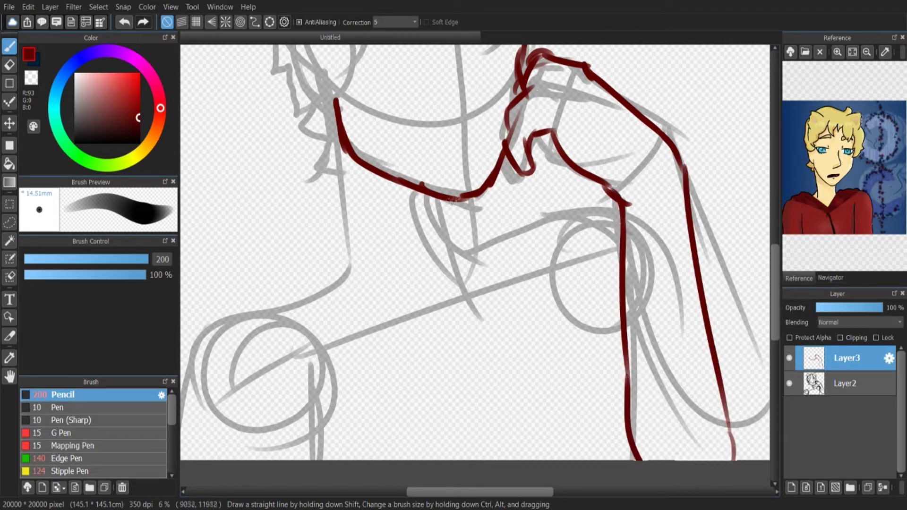
Trace the neck and the right shoulder line, and add the left armpit line
{"action": "mouse_move", "coordinate": [451, 202]}
{"action": "left_mouse_down"}
{"action": "mouse_move", "coordinate": [531, 251]}
{"action": "mouse_move", "coordinate": [619, 204]}
{"action": "left_mouse_up"}
{"action": "left_click_drag", "start_coordinate": [331, 134], "coordinate": [352, 276]}
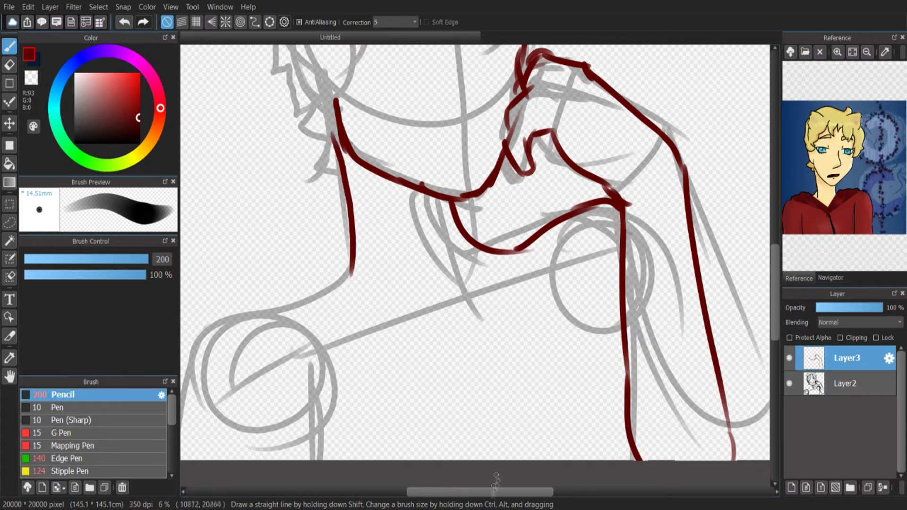
{"action": "scroll", "coordinate": [450, 387], "scroll_direction": "left", "scroll_amount": 3}
{"action": "left_click_drag", "start_coordinate": [451, 382], "coordinate": [459, 462]}
Trace the left shoulder out from the neck base and continue it down the outer left arm
{"action": "mouse_move", "coordinate": [489, 238]}
{"action": "left_mouse_down"}
{"action": "mouse_move", "coordinate": [391, 308]}
{"action": "mouse_move", "coordinate": [444, 289]}
{"action": "left_mouse_up"}
{"action": "key", "text": "ctrl+z"}
{"action": "left_click_drag", "start_coordinate": [448, 276], "coordinate": [351, 321]}
{"action": "key", "text": "ctrl+z"}
{"action": "key", "text": "ctrl+z"}
{"action": "left_click_drag", "start_coordinate": [490, 243], "coordinate": [449, 286]}
{"action": "key", "text": "ctrl+z"}
{"action": "mouse_move", "coordinate": [456, 277]}
{"action": "left_mouse_down"}
{"action": "mouse_move", "coordinate": [345, 334]}
{"action": "mouse_move", "coordinate": [327, 403]}
{"action": "left_mouse_up"}
{"action": "left_click_drag", "start_coordinate": [330, 377], "coordinate": [341, 465]}
Add the collarbones and the fold between neck and right shoulder, and thicken the left neck line
{"action": "left_click_drag", "start_coordinate": [608, 231], "coordinate": [659, 240]}
{"action": "left_click_drag", "start_coordinate": [467, 331], "coordinate": [535, 307]}
{"action": "left_click_drag", "start_coordinate": [645, 271], "coordinate": [585, 295]}
{"action": "left_click_drag", "start_coordinate": [565, 316], "coordinate": [585, 309]}
{"action": "mouse_move", "coordinate": [617, 136]}
{"action": "left_mouse_down"}
{"action": "mouse_move", "coordinate": [449, 137]}
{"action": "mouse_move", "coordinate": [427, 286]}
{"action": "left_mouse_up"}
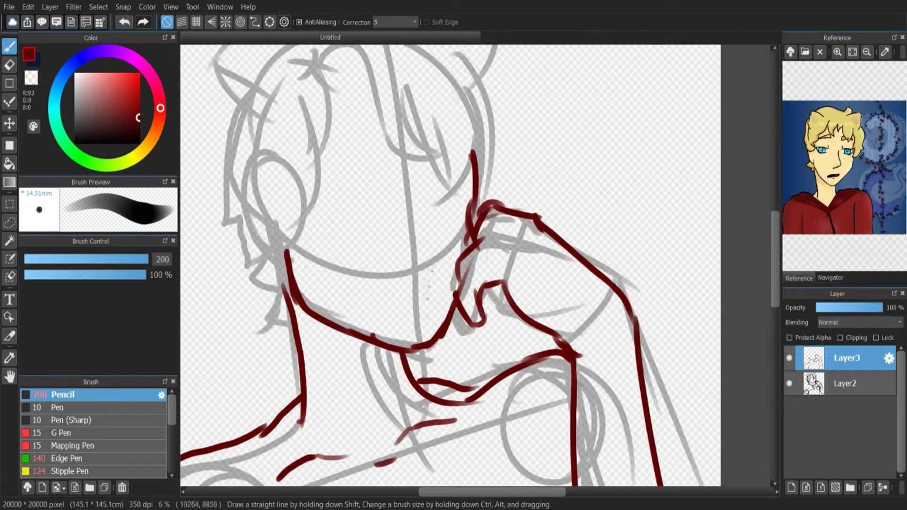
{"action": "left_click_drag", "start_coordinate": [285, 294], "coordinate": [301, 397]}
Outline the human ear on the left side of the head, and undo the inner-ear marks
{"action": "scroll", "coordinate": [386, 359], "scroll_direction": "up", "scroll_amount": 2}
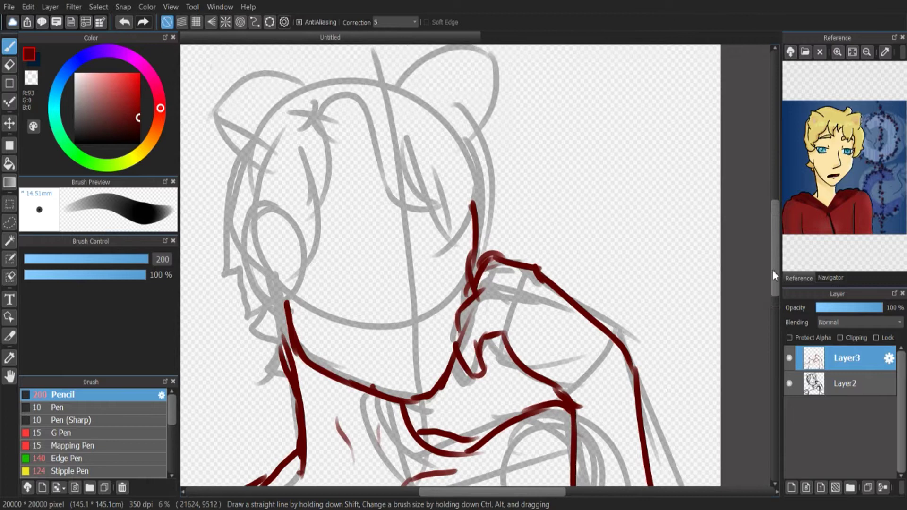
{"action": "scroll", "coordinate": [385, 359], "scroll_direction": "left", "scroll_amount": 5}
{"action": "left_click_drag", "start_coordinate": [411, 212], "coordinate": [436, 208]}
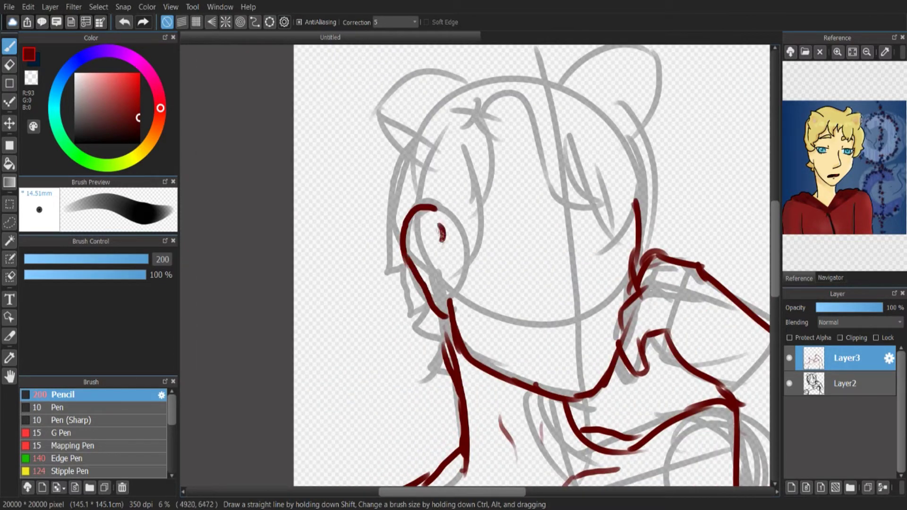
{"action": "left_click_drag", "start_coordinate": [419, 261], "coordinate": [439, 293]}
{"action": "key", "text": "ctrl+z"}
{"action": "key", "text": "ctrl+z"}
{"action": "key", "text": "ctrl+z"}
{"action": "key", "text": "ctrl+z"}
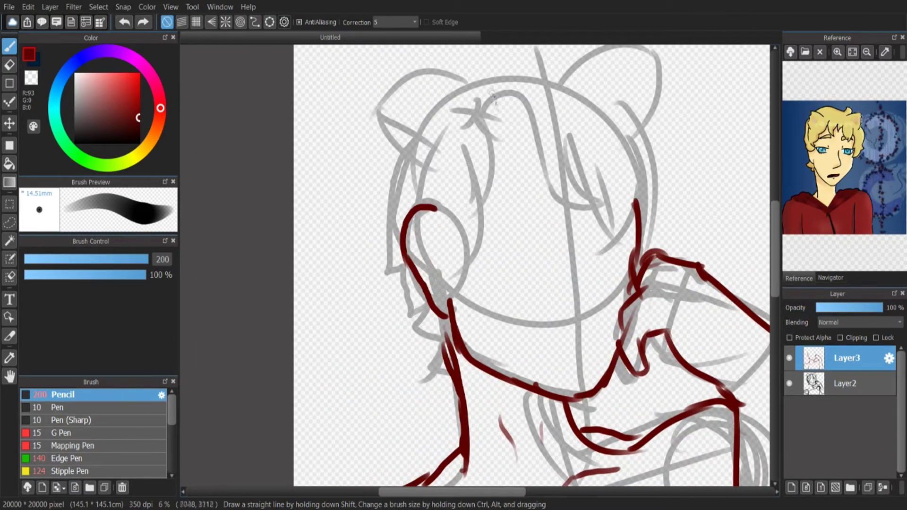
Trace the long fringe lock from the hair parting down to the middle of the brow
{"action": "mouse_move", "coordinate": [476, 116]}
{"action": "left_mouse_down"}
{"action": "mouse_move", "coordinate": [557, 212]}
{"action": "mouse_move", "coordinate": [605, 217]}
{"action": "left_mouse_up"}
{"action": "key", "text": "ctrl+z"}
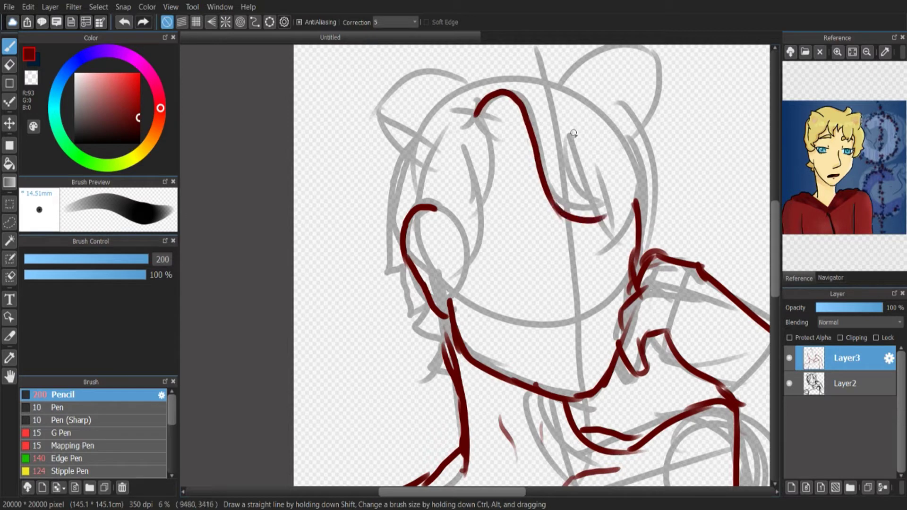
{"action": "key", "text": "ctrl+z"}
Draw the second edge of the fringe from the hairline to the brow, and finish the lock with a small pointed tip
{"action": "left_click_drag", "start_coordinate": [569, 136], "coordinate": [612, 208]}
{"action": "key", "text": "ctrl+z"}
{"action": "left_click_drag", "start_coordinate": [566, 137], "coordinate": [608, 213]}
{"action": "left_click_drag", "start_coordinate": [570, 134], "coordinate": [589, 203]}
{"action": "key", "text": "ctrl+z"}
{"action": "key", "text": "ctrl+z"}
{"action": "left_click_drag", "start_coordinate": [546, 89], "coordinate": [586, 207]}
{"action": "key", "text": "ctrl+z"}
{"action": "mouse_move", "coordinate": [577, 112]}
{"action": "left_mouse_down"}
{"action": "mouse_move", "coordinate": [588, 156]}
{"action": "mouse_move", "coordinate": [574, 189]}
{"action": "left_mouse_up"}
{"action": "key", "text": "ctrl+z"}
{"action": "key", "text": "ctrl+z"}
{"action": "left_click_drag", "start_coordinate": [559, 230], "coordinate": [577, 225]}
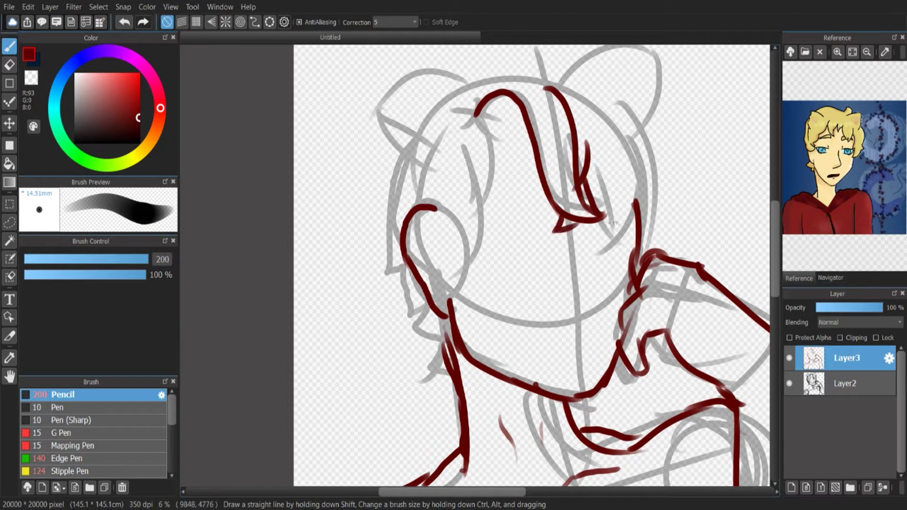
Add pointed hair locks at the right brow and trace the right side of the head down to the hand
{"action": "left_click_drag", "start_coordinate": [584, 178], "coordinate": [629, 243]}
{"action": "left_click_drag", "start_coordinate": [629, 114], "coordinate": [643, 250]}
{"action": "mouse_move", "coordinate": [632, 199]}
{"action": "left_mouse_down"}
{"action": "mouse_move", "coordinate": [617, 237]}
{"action": "mouse_move", "coordinate": [625, 235]}
{"action": "left_mouse_up"}
{"action": "mouse_move", "coordinate": [643, 126]}
{"action": "left_mouse_down"}
{"action": "mouse_move", "coordinate": [656, 228]}
{"action": "mouse_move", "coordinate": [675, 188]}
{"action": "left_mouse_up"}
{"action": "key", "text": "ctrl+z"}
{"action": "key", "text": "ctrl+z"}
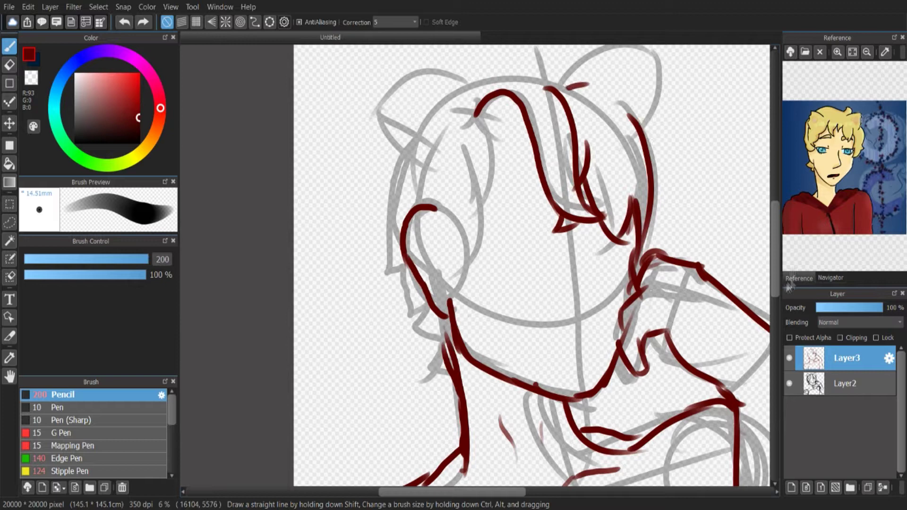
Trace the hair outline across the top of the head and down the left side, ending in jagged tufts below the ear
{"action": "left_click_drag", "start_coordinate": [546, 84], "coordinate": [613, 110]}
{"action": "scroll", "coordinate": [519, 118], "scroll_direction": "up", "scroll_amount": 2}
{"action": "mouse_move", "coordinate": [468, 157]}
{"action": "left_mouse_down"}
{"action": "mouse_move", "coordinate": [537, 148]}
{"action": "mouse_move", "coordinate": [466, 157]}
{"action": "left_mouse_up"}
{"action": "mouse_move", "coordinate": [549, 150]}
{"action": "left_mouse_down"}
{"action": "mouse_move", "coordinate": [449, 172]}
{"action": "mouse_move", "coordinate": [404, 221]}
{"action": "left_mouse_up"}
{"action": "left_click_drag", "start_coordinate": [410, 252], "coordinate": [410, 270]}
{"action": "left_click_drag", "start_coordinate": [399, 229], "coordinate": [388, 314]}
{"action": "key", "text": "ctrl+z"}
{"action": "mouse_move", "coordinate": [401, 228]}
{"action": "left_mouse_down"}
{"action": "mouse_move", "coordinate": [399, 358]}
{"action": "mouse_move", "coordinate": [440, 433]}
{"action": "left_mouse_up"}
{"action": "key", "text": "ctrl+z"}
{"action": "key", "text": "ctrl+z"}
{"action": "key", "text": "ctrl+z"}
Draw the left fringe from the parting down to the cheek, with pointed locks overlapping the ear
{"action": "left_click_drag", "start_coordinate": [479, 190], "coordinate": [484, 279]}
{"action": "left_click_drag", "start_coordinate": [446, 321], "coordinate": [480, 311]}
{"action": "left_click_drag", "start_coordinate": [423, 252], "coordinate": [451, 335]}
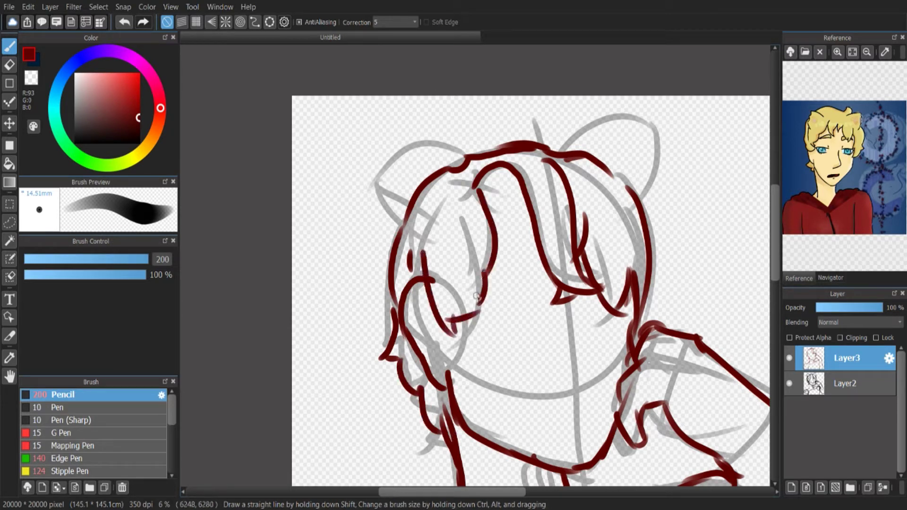
{"action": "left_click_drag", "start_coordinate": [471, 262], "coordinate": [474, 314]}
{"action": "left_click_drag", "start_coordinate": [440, 271], "coordinate": [453, 315]}
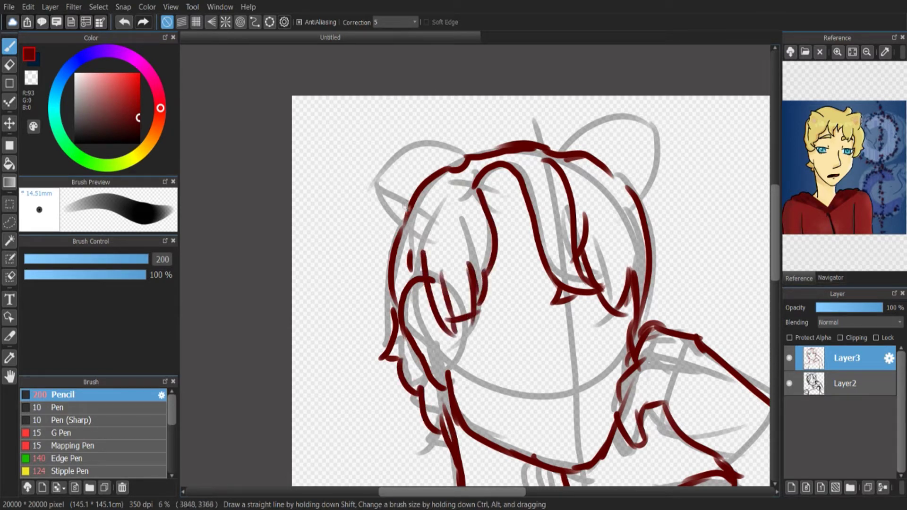
{"action": "mouse_move", "coordinate": [405, 216]}
{"action": "left_mouse_down"}
{"action": "mouse_move", "coordinate": [392, 134]}
{"action": "mouse_move", "coordinate": [482, 152]}
{"action": "left_mouse_up"}
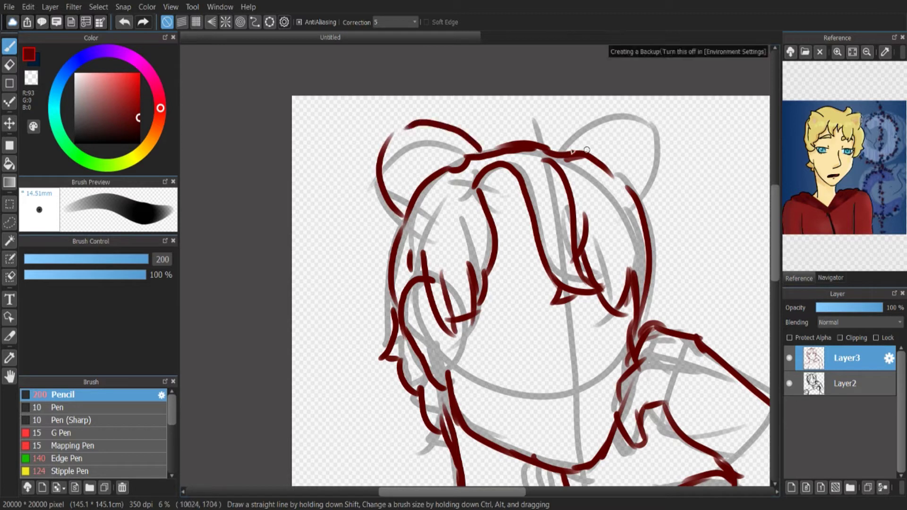
{"action": "mouse_move", "coordinate": [560, 151]}
{"action": "left_mouse_down"}
{"action": "mouse_move", "coordinate": [650, 166]}
{"action": "mouse_move", "coordinate": [615, 231]}
{"action": "left_mouse_up"}
{"action": "mouse_move", "coordinate": [586, 159]}
{"action": "left_mouse_down"}
{"action": "mouse_move", "coordinate": [581, 180]}
{"action": "mouse_move", "coordinate": [620, 227]}
{"action": "left_mouse_up"}
{"action": "key", "text": "ctrl+z"}
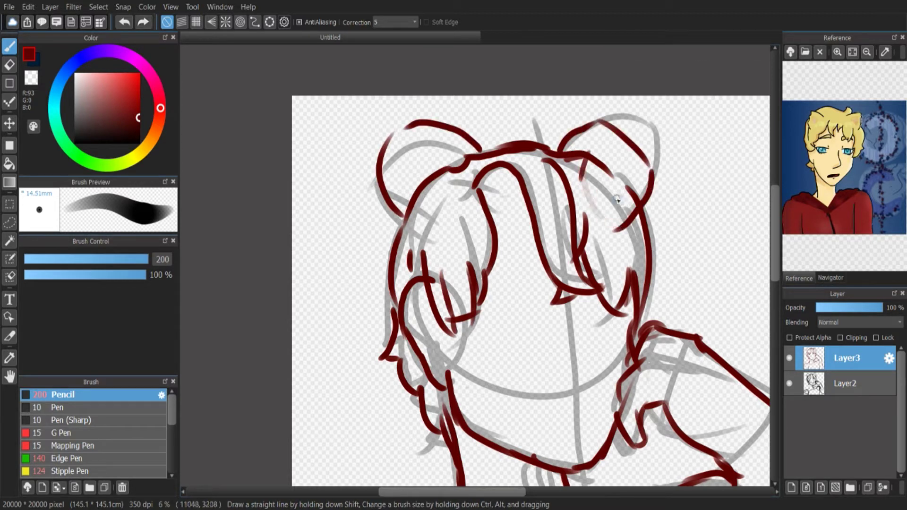
{"action": "key", "text": "ctrl+z"}
{"action": "key", "text": "ctrl+z"}
{"action": "key", "text": "ctrl+z"}
{"action": "key", "text": "ctrl+z"}
{"action": "key", "text": "ctrl+z"}
{"action": "key", "text": "ctrl+z"}
Draw a tall pointed cat ear on the left side of the head
{"action": "left_click_drag", "start_coordinate": [404, 217], "coordinate": [379, 174]}
{"action": "mouse_move", "coordinate": [379, 172]}
{"action": "left_mouse_down"}
{"action": "mouse_move", "coordinate": [374, 111]}
{"action": "mouse_move", "coordinate": [402, 111]}
{"action": "left_mouse_up"}
{"action": "key", "text": "ctrl+z"}
{"action": "left_click_drag", "start_coordinate": [405, 113], "coordinate": [463, 156]}
Draw a rounded, folded cat ear on the right side of the head, with dark marks under its tip
{"action": "left_click_drag", "start_coordinate": [572, 150], "coordinate": [595, 125]}
{"action": "mouse_move", "coordinate": [594, 125]}
{"action": "left_mouse_down"}
{"action": "mouse_move", "coordinate": [631, 124]}
{"action": "mouse_move", "coordinate": [643, 164]}
{"action": "mouse_move", "coordinate": [594, 238]}
{"action": "left_mouse_up"}
{"action": "key", "text": "ctrl+z"}
{"action": "mouse_move", "coordinate": [596, 230]}
{"action": "left_mouse_down"}
{"action": "mouse_move", "coordinate": [610, 209]}
{"action": "mouse_move", "coordinate": [601, 154]}
{"action": "mouse_move", "coordinate": [597, 220]}
{"action": "left_mouse_up"}
{"action": "key", "text": "ctrl+z"}
{"action": "key", "text": "ctrl+z"}
{"action": "key", "text": "ctrl+z"}
{"action": "key", "text": "ctrl+z"}
{"action": "key", "text": "ctrl+z"}
{"action": "left_click_drag", "start_coordinate": [644, 164], "coordinate": [642, 193]}
{"action": "left_click_drag", "start_coordinate": [588, 150], "coordinate": [579, 175]}
{"action": "mouse_move", "coordinate": [584, 183]}
{"action": "left_mouse_down"}
{"action": "mouse_move", "coordinate": [590, 207]}
{"action": "mouse_move", "coordinate": [644, 165]}
{"action": "left_mouse_up"}
Add the inner lines of the left cat ear and thicken the bases of both cat ears
{"action": "mouse_move", "coordinate": [395, 137]}
{"action": "left_mouse_down"}
{"action": "mouse_move", "coordinate": [408, 186]}
{"action": "mouse_move", "coordinate": [442, 161]}
{"action": "left_mouse_up"}
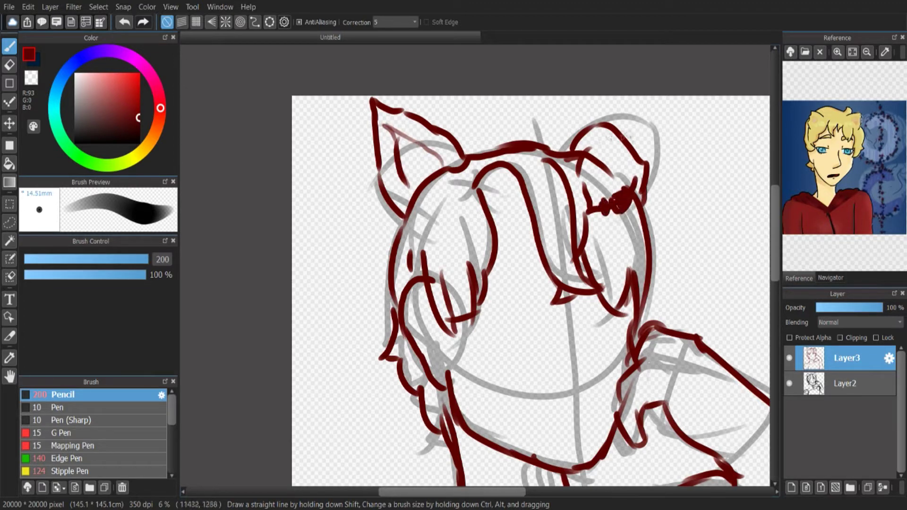
{"action": "left_click_drag", "start_coordinate": [563, 150], "coordinate": [594, 121]}
{"action": "left_click_drag", "start_coordinate": [378, 175], "coordinate": [404, 219]}
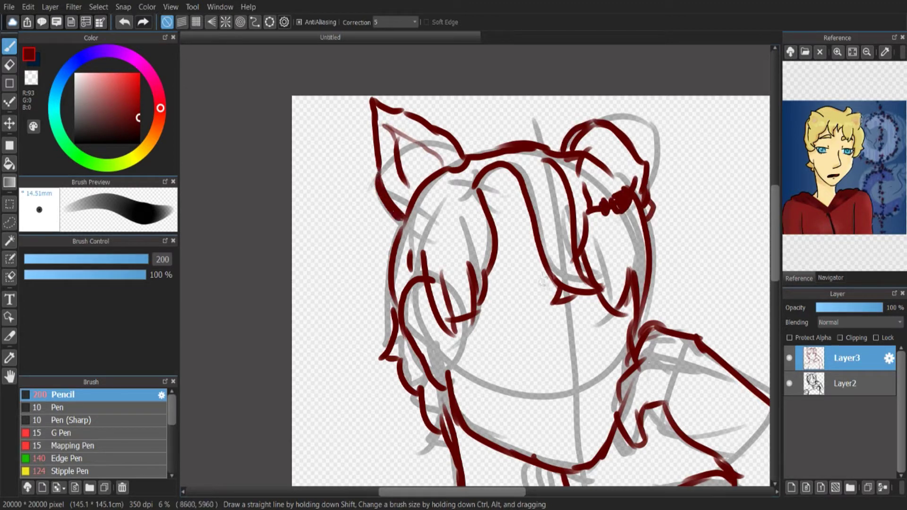
Draw the nose line with a shaded tip, and add both eyebrows
{"action": "left_click_drag", "start_coordinate": [562, 399], "coordinate": [588, 376]}
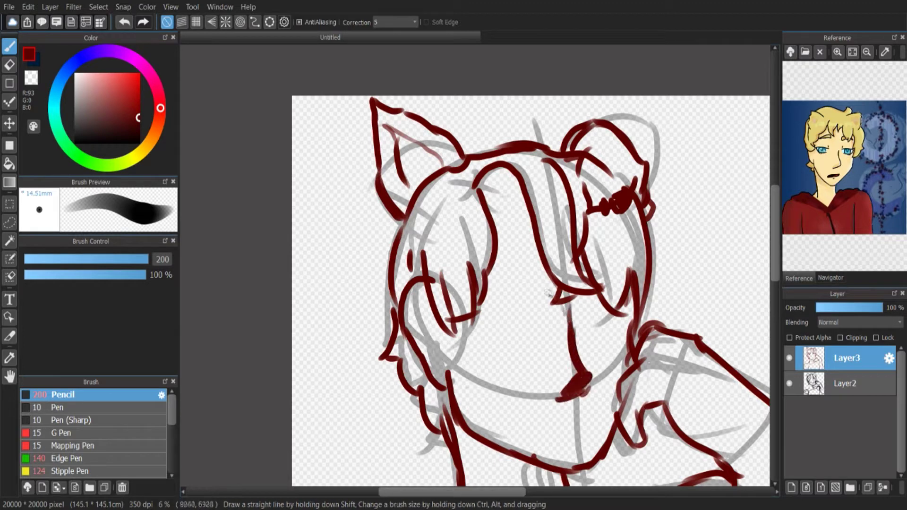
{"action": "left_click_drag", "start_coordinate": [586, 297], "coordinate": [630, 276]}
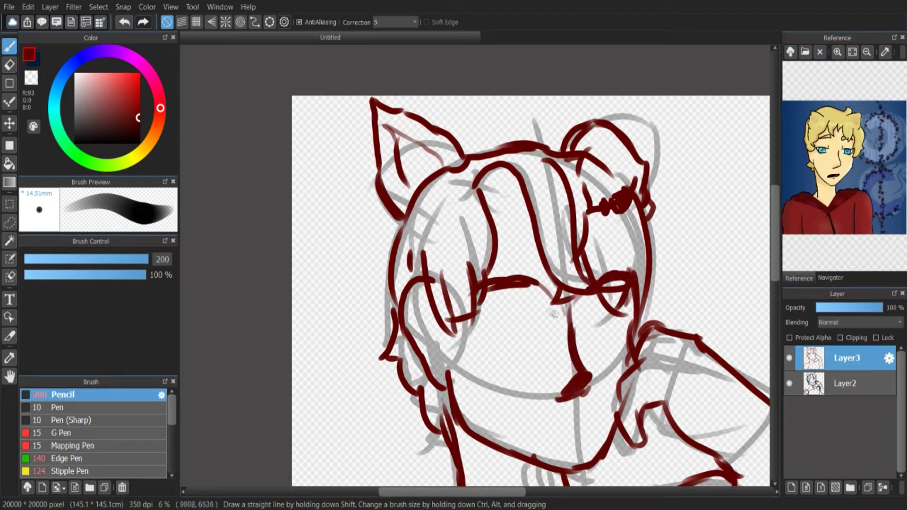
Draw both half-closed eyes with upper lids, irises and lower lash lines
{"action": "mouse_move", "coordinate": [513, 310]}
{"action": "left_mouse_down"}
{"action": "mouse_move", "coordinate": [501, 343]}
{"action": "mouse_move", "coordinate": [523, 317]}
{"action": "left_mouse_up"}
{"action": "mouse_move", "coordinate": [605, 312]}
{"action": "left_mouse_down"}
{"action": "mouse_move", "coordinate": [624, 326]}
{"action": "mouse_move", "coordinate": [601, 336]}
{"action": "left_mouse_up"}
{"action": "mouse_move", "coordinate": [495, 317]}
{"action": "left_mouse_down"}
{"action": "mouse_move", "coordinate": [529, 315]}
{"action": "mouse_move", "coordinate": [483, 323]}
{"action": "left_mouse_up"}
{"action": "left_click_drag", "start_coordinate": [596, 310], "coordinate": [613, 312]}
{"action": "left_click_drag", "start_coordinate": [494, 319], "coordinate": [470, 322]}
{"action": "left_click_drag", "start_coordinate": [472, 324], "coordinate": [525, 341]}
{"action": "mouse_move", "coordinate": [635, 316]}
{"action": "left_mouse_down"}
{"action": "mouse_move", "coordinate": [621, 334]}
{"action": "mouse_move", "coordinate": [596, 341]}
{"action": "left_mouse_up"}
Add two short marks on the left cheek and draw the small mouth above the chin
{"action": "left_click_drag", "start_coordinate": [483, 357], "coordinate": [477, 371]}
{"action": "left_click_drag", "start_coordinate": [489, 360], "coordinate": [485, 373]}
{"action": "left_click_drag", "start_coordinate": [546, 442], "coordinate": [594, 431]}
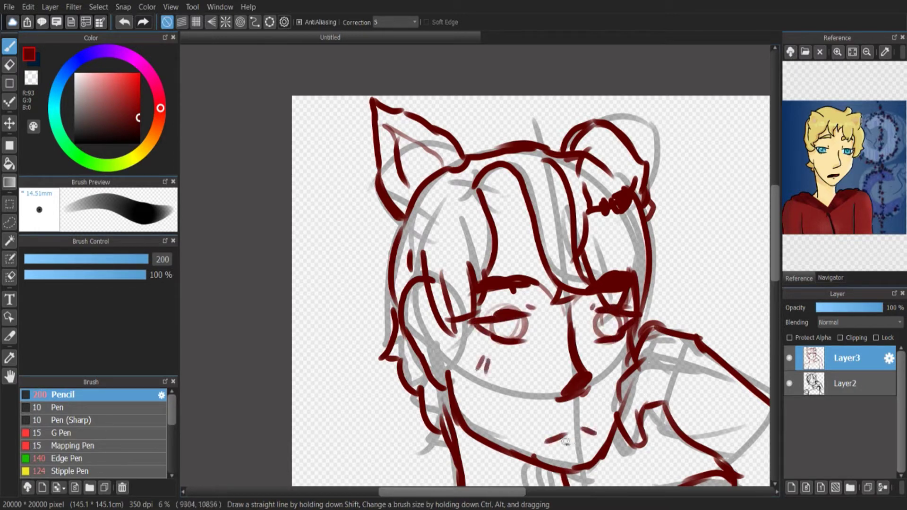
Lasso-select the left and right cat ears in turn and delete their line work
{"action": "key", "text": "ctrl+minus"}
{"action": "key", "text": "ctrl+minus"}
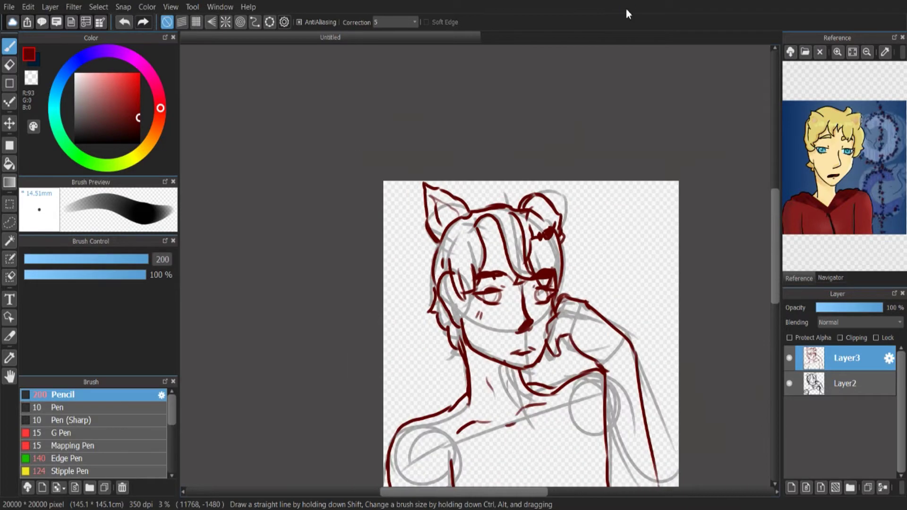
{"action": "left_click_drag", "start_coordinate": [751, 347], "coordinate": [751, 273]}
{"action": "key", "text": "l"}
{"action": "left_click_drag", "start_coordinate": [438, 100], "coordinate": [442, 169]}
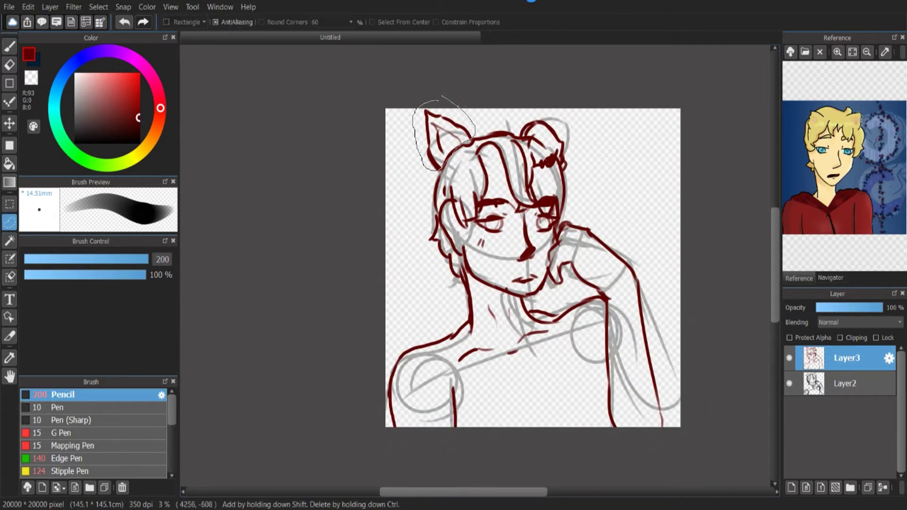
{"action": "left_click_drag", "start_coordinate": [439, 99], "coordinate": [447, 99]}
{"action": "key", "text": "Delete"}
{"action": "key", "text": "ctrl+d"}
{"action": "mouse_move", "coordinate": [518, 117]}
{"action": "left_mouse_down"}
{"action": "mouse_move", "coordinate": [573, 154]}
{"action": "mouse_move", "coordinate": [525, 146]}
{"action": "mouse_move", "coordinate": [518, 114]}
{"action": "mouse_move", "coordinate": [490, 274]}
{"action": "left_mouse_up"}
{"action": "key", "text": "Delete"}
Redraw the cat ears with the pencil, the right one upright and the left one folded outward
{"action": "key", "text": "b"}
{"action": "key", "text": "ctrl+plus"}
{"action": "left_click_drag", "start_coordinate": [510, 157], "coordinate": [564, 130]}
{"action": "left_click_drag", "start_coordinate": [596, 221], "coordinate": [606, 136]}
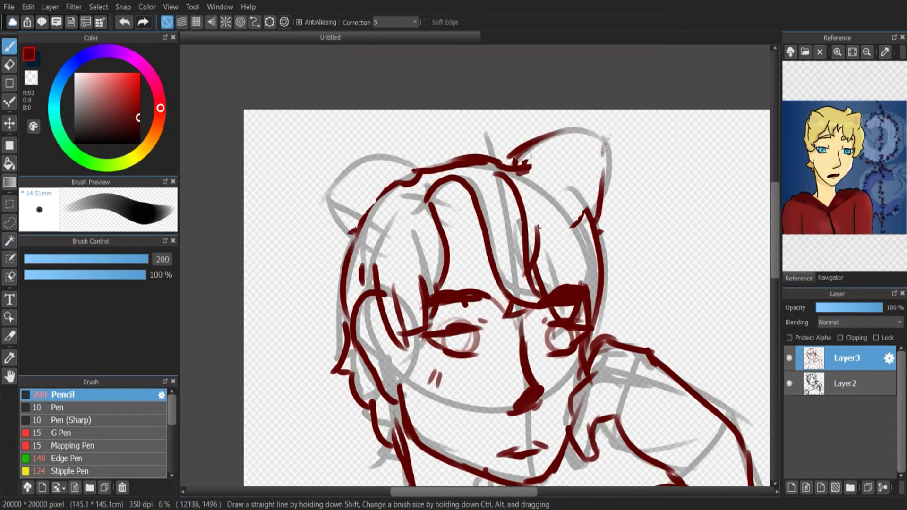
{"action": "mouse_move", "coordinate": [552, 128]}
{"action": "left_mouse_down"}
{"action": "mouse_move", "coordinate": [613, 122]}
{"action": "mouse_move", "coordinate": [596, 180]}
{"action": "left_mouse_up"}
{"action": "mouse_move", "coordinate": [422, 165]}
{"action": "left_mouse_down"}
{"action": "mouse_move", "coordinate": [364, 155]}
{"action": "mouse_move", "coordinate": [314, 220]}
{"action": "mouse_move", "coordinate": [357, 187]}
{"action": "left_mouse_up"}
{"action": "left_click_drag", "start_coordinate": [348, 194], "coordinate": [364, 216]}
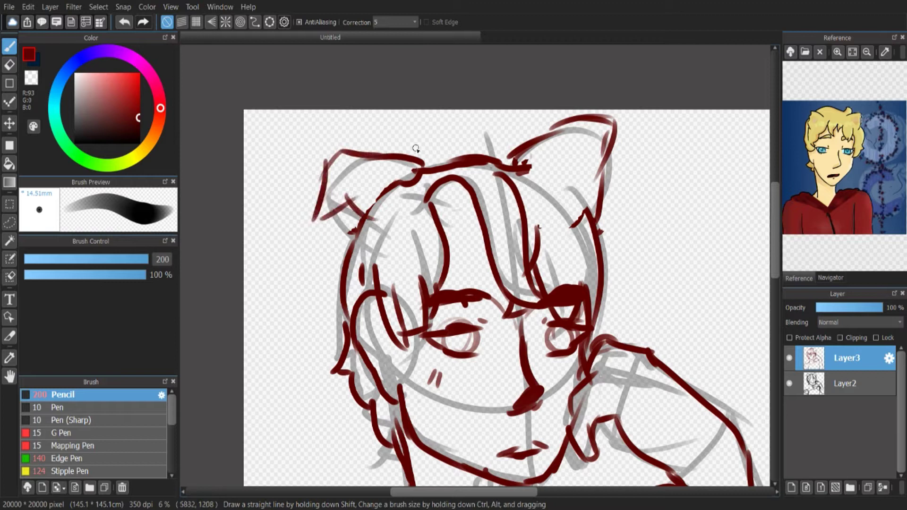
Undo the last strokes of the left cat ear and redraw it as a longer point stretching outward
{"action": "key", "text": "ctrl+z"}
{"action": "key", "text": "ctrl+z"}
{"action": "key", "text": "ctrl+z"}
{"action": "key", "text": "ctrl+z"}
{"action": "key", "text": "ctrl+z"}
{"action": "left_click_drag", "start_coordinate": [420, 162], "coordinate": [326, 176]}
{"action": "mouse_move", "coordinate": [338, 168]}
{"action": "left_mouse_down"}
{"action": "mouse_move", "coordinate": [284, 192]}
{"action": "mouse_move", "coordinate": [361, 231]}
{"action": "left_mouse_up"}
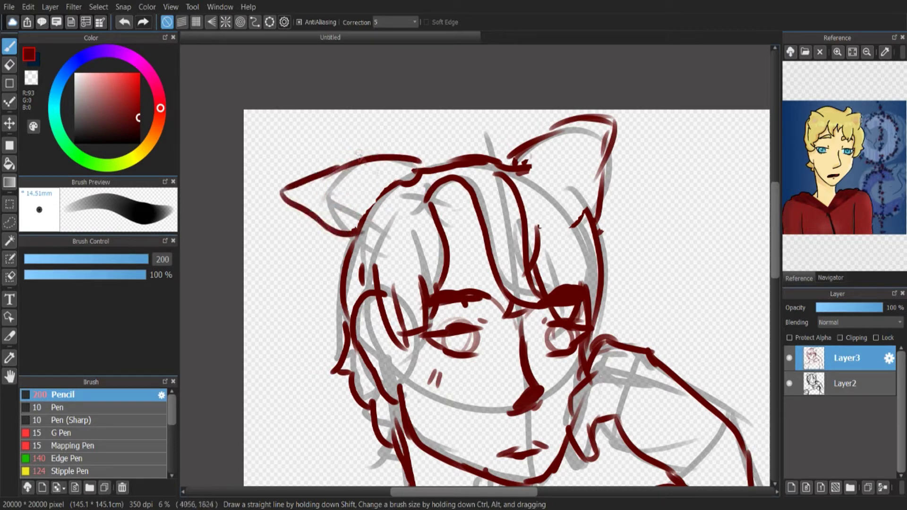
Try to add a folded tip to the left cat ear
{"action": "left_click_drag", "start_coordinate": [422, 161], "coordinate": [410, 164]}
{"action": "key", "text": "ctrl+z"}
{"action": "left_click_drag", "start_coordinate": [283, 188], "coordinate": [309, 230]}
{"action": "left_click_drag", "start_coordinate": [309, 230], "coordinate": [321, 212]}
{"action": "mouse_move", "coordinate": [284, 190]}
{"action": "left_mouse_down"}
{"action": "mouse_move", "coordinate": [309, 229]}
{"action": "mouse_move", "coordinate": [326, 187]}
{"action": "left_mouse_up"}
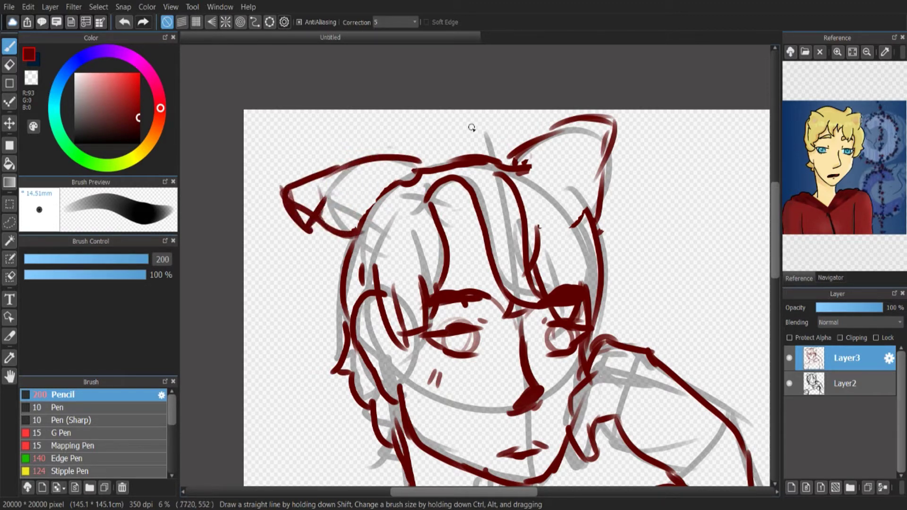
{"action": "key", "text": "ctrl+z"}
{"action": "key", "text": "ctrl+z"}
{"action": "key", "text": "ctrl+z"}
Draw the inner folds and fur strokes of the left ear and a small notch near the right ear's tip
{"action": "left_click_drag", "start_coordinate": [417, 160], "coordinate": [434, 168]}
{"action": "mouse_move", "coordinate": [322, 200]}
{"action": "left_mouse_down"}
{"action": "mouse_move", "coordinate": [359, 220]}
{"action": "mouse_move", "coordinate": [376, 204]}
{"action": "left_mouse_up"}
{"action": "mouse_move", "coordinate": [289, 192]}
{"action": "left_mouse_down"}
{"action": "mouse_move", "coordinate": [400, 178]}
{"action": "mouse_move", "coordinate": [374, 183]}
{"action": "mouse_move", "coordinate": [398, 192]}
{"action": "left_mouse_up"}
{"action": "key", "text": "ctrl+z"}
{"action": "mouse_move", "coordinate": [317, 185]}
{"action": "left_mouse_down"}
{"action": "mouse_move", "coordinate": [364, 166]}
{"action": "mouse_move", "coordinate": [405, 174]}
{"action": "left_mouse_up"}
{"action": "left_click_drag", "start_coordinate": [612, 132], "coordinate": [606, 151]}
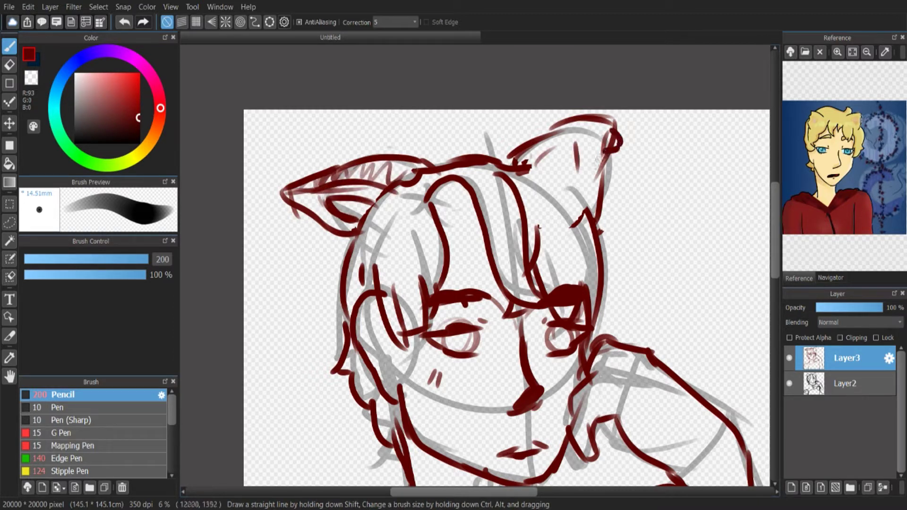
Cut small gaps into the left ear's lower edge with the transparent colour, and return to dark red
{"action": "left_click", "coordinate": [31, 77]}
{"action": "left_click_drag", "start_coordinate": [291, 204], "coordinate": [313, 218]}
{"action": "left_click", "coordinate": [29, 55]}
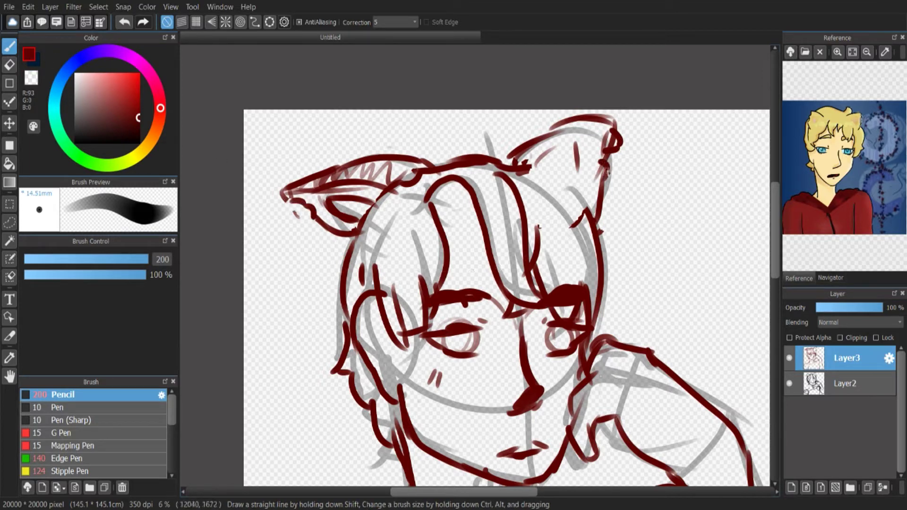
Lasso-select and delete the short inner line of the left upper arm, and redraw it with the pencil
{"action": "scroll", "coordinate": [669, 369], "scroll_direction": "down", "scroll_amount": 2}
{"action": "left_click", "coordinate": [789, 383]}
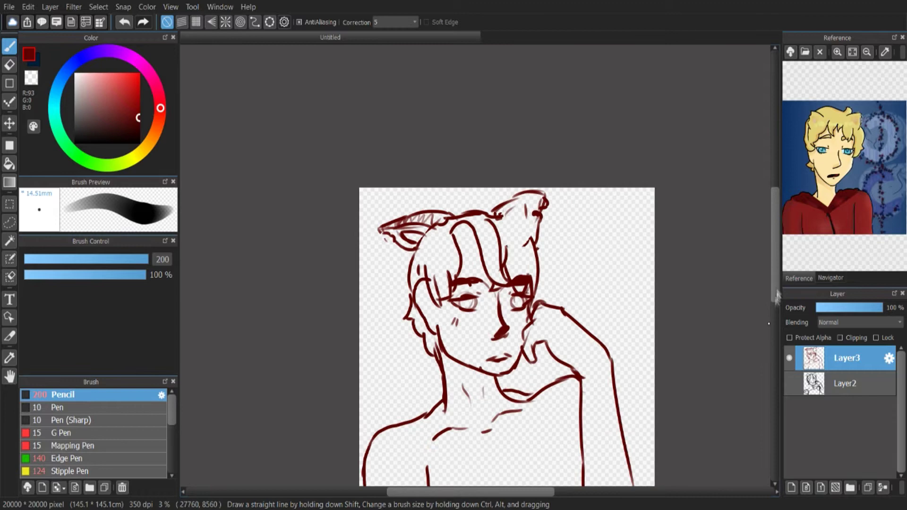
{"action": "left_click_drag", "start_coordinate": [775, 284], "coordinate": [775, 316]}
{"action": "left_click", "coordinate": [789, 383]}
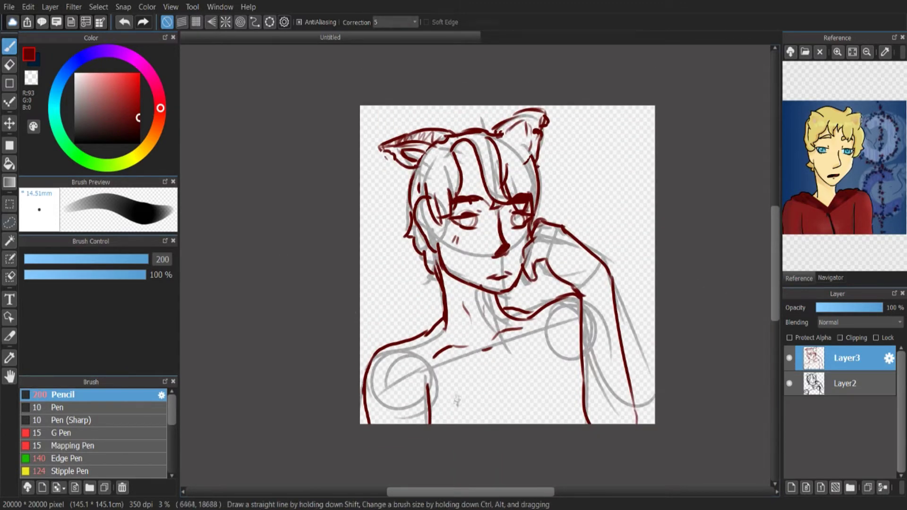
{"action": "key", "text": "l"}
{"action": "mouse_move", "coordinate": [443, 373]}
{"action": "left_mouse_down"}
{"action": "mouse_move", "coordinate": [430, 367]}
{"action": "mouse_move", "coordinate": [425, 424]}
{"action": "left_mouse_up"}
{"action": "key", "text": "Delete"}
{"action": "key", "text": "b"}
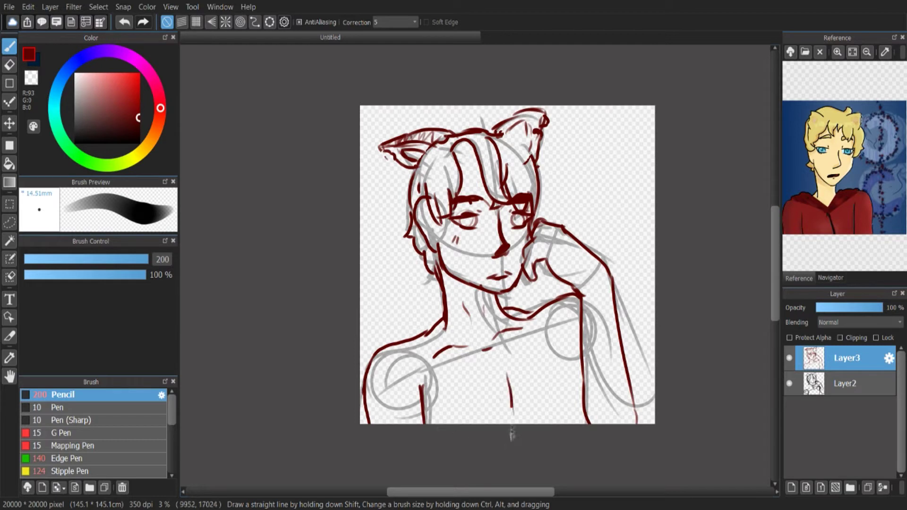
Sketch the chest guidelines in black on Layer2, with a centre line and a cross line under the chest
{"action": "left_click", "coordinate": [845, 383]}
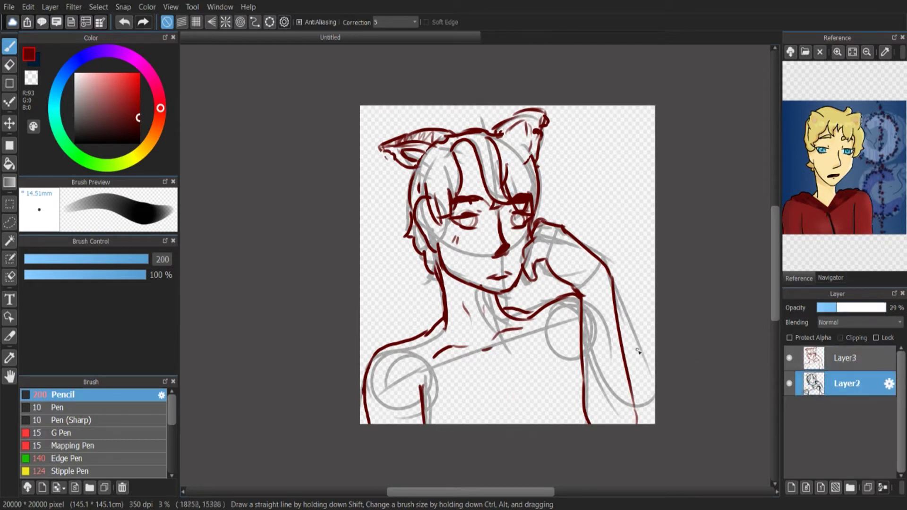
{"action": "left_click", "coordinate": [37, 60]}
{"action": "left_click", "coordinate": [75, 142]}
{"action": "mouse_move", "coordinate": [477, 291]}
{"action": "left_mouse_down"}
{"action": "mouse_move", "coordinate": [497, 424]}
{"action": "mouse_move", "coordinate": [522, 431]}
{"action": "mouse_move", "coordinate": [515, 423]}
{"action": "mouse_move", "coordinate": [573, 398]}
{"action": "left_mouse_up"}
{"action": "key", "text": "ctrl+z"}
{"action": "mouse_move", "coordinate": [509, 388]}
{"action": "left_mouse_down"}
{"action": "mouse_move", "coordinate": [499, 412]}
{"action": "mouse_move", "coordinate": [582, 396]}
{"action": "left_mouse_up"}
Doodle a small face and handwrite "omg he grew" in dark red on Layer3 beside the head
{"action": "left_click", "coordinate": [814, 360]}
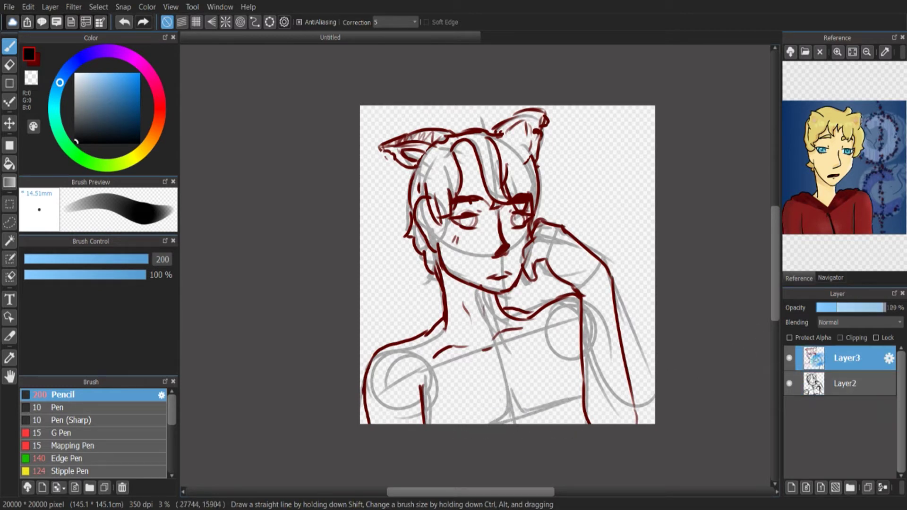
{"action": "key", "text": "x"}
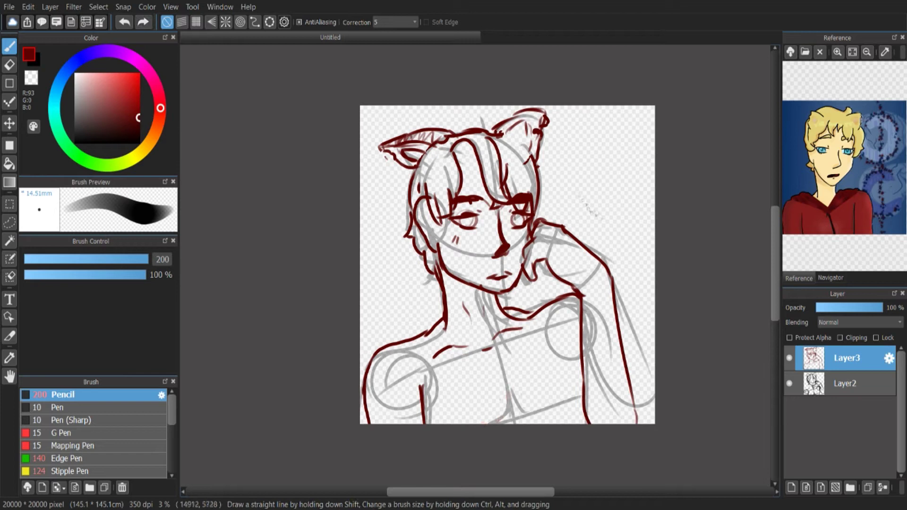
{"action": "left_click_drag", "start_coordinate": [589, 136], "coordinate": [591, 143]}
{"action": "left_click_drag", "start_coordinate": [595, 151], "coordinate": [594, 161]}
{"action": "left_click_drag", "start_coordinate": [609, 130], "coordinate": [613, 134]}
{"action": "left_click_drag", "start_coordinate": [615, 144], "coordinate": [619, 150]}
{"action": "left_click_drag", "start_coordinate": [605, 193], "coordinate": [626, 203]}
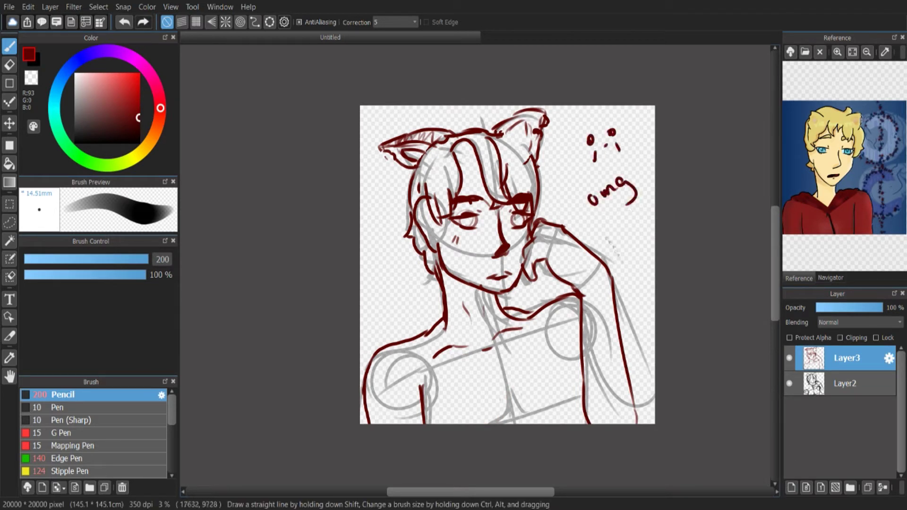
Draw the lower chest contours in dark red over the guidelines and hide the rough sketch layer
{"action": "mouse_move", "coordinate": [505, 386]}
{"action": "left_mouse_down"}
{"action": "mouse_move", "coordinate": [499, 413]}
{"action": "mouse_move", "coordinate": [586, 393]}
{"action": "left_mouse_up"}
{"action": "left_click", "coordinate": [789, 383]}
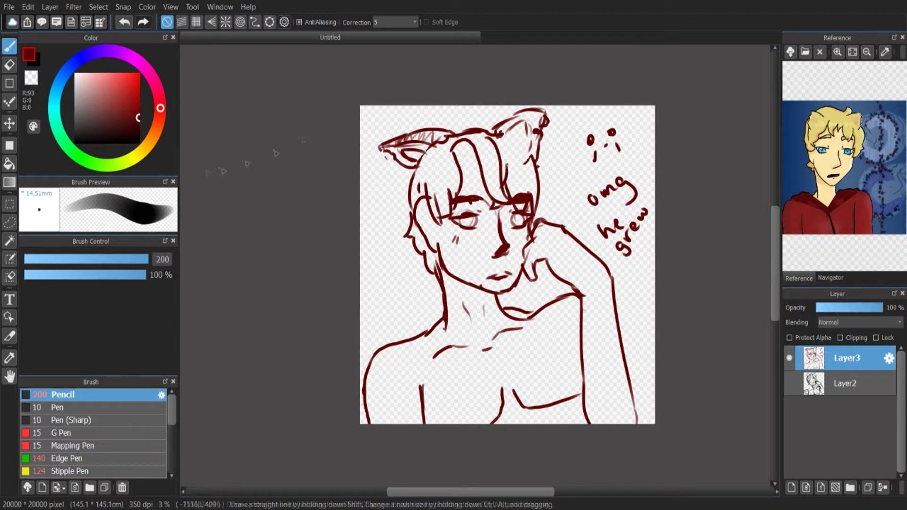
Lasso-select the left cat ear, enlarge it slightly with a transform, and clear the selection
{"action": "left_click", "coordinate": [9, 222]}
{"action": "mouse_move", "coordinate": [388, 125]}
{"action": "left_mouse_down"}
{"action": "mouse_move", "coordinate": [412, 169]}
{"action": "mouse_move", "coordinate": [438, 148]}
{"action": "mouse_move", "coordinate": [444, 124]}
{"action": "left_mouse_up"}
{"action": "key", "text": "ctrl+t"}
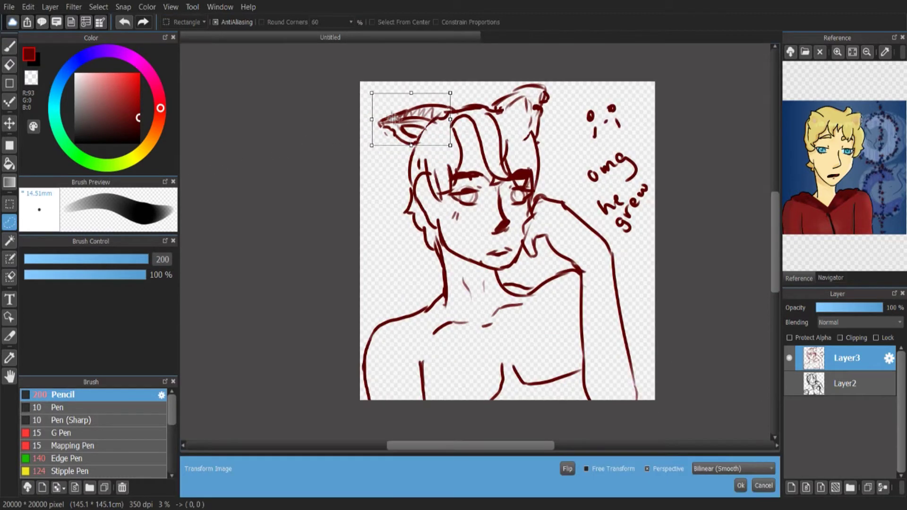
{"action": "left_click_drag", "start_coordinate": [375, 93], "coordinate": [375, 89]}
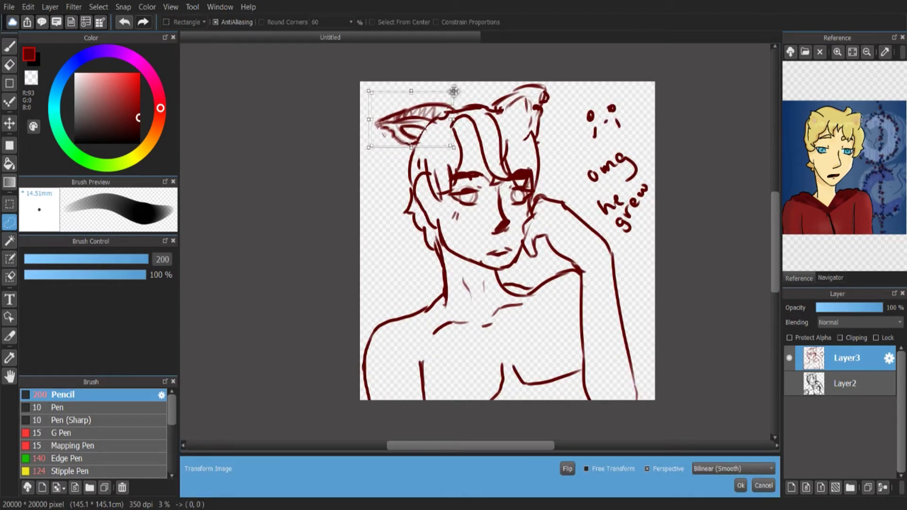
{"action": "left_click_drag", "start_coordinate": [456, 90], "coordinate": [456, 91]}
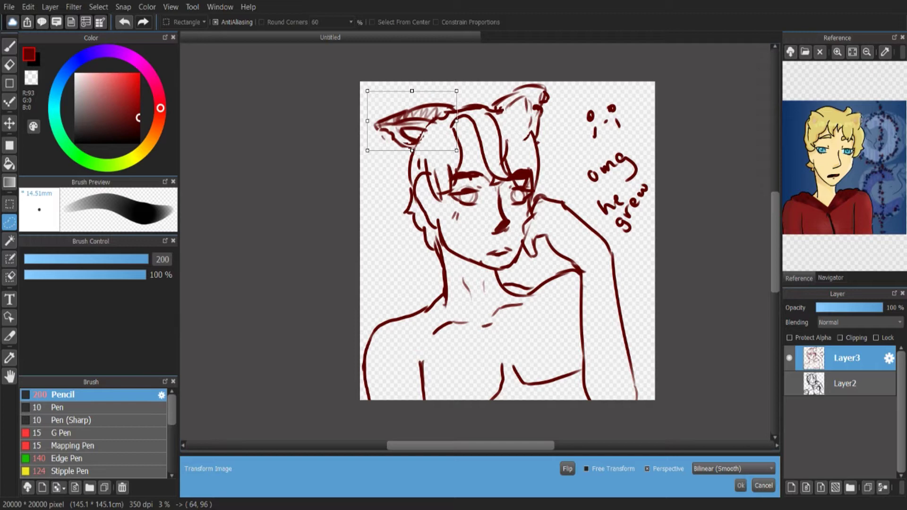
{"action": "left_click", "coordinate": [740, 485]}
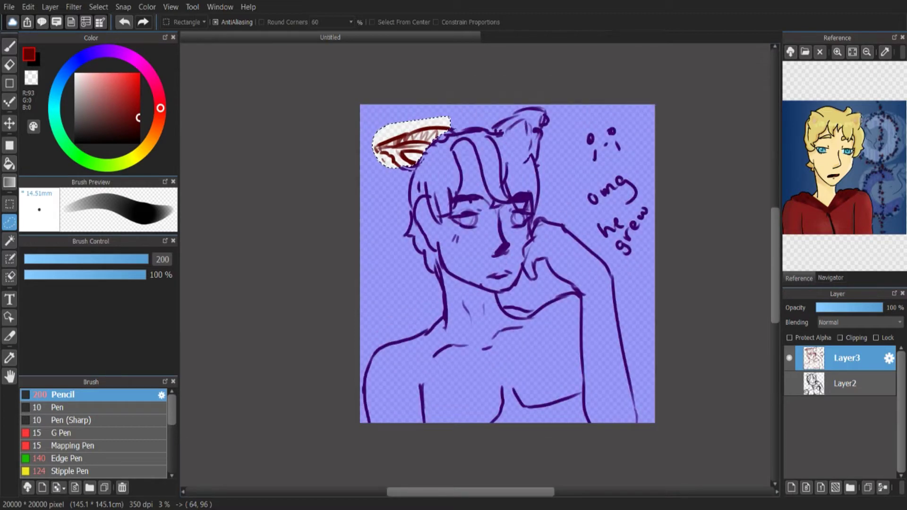
{"action": "left_click", "coordinate": [679, 182]}
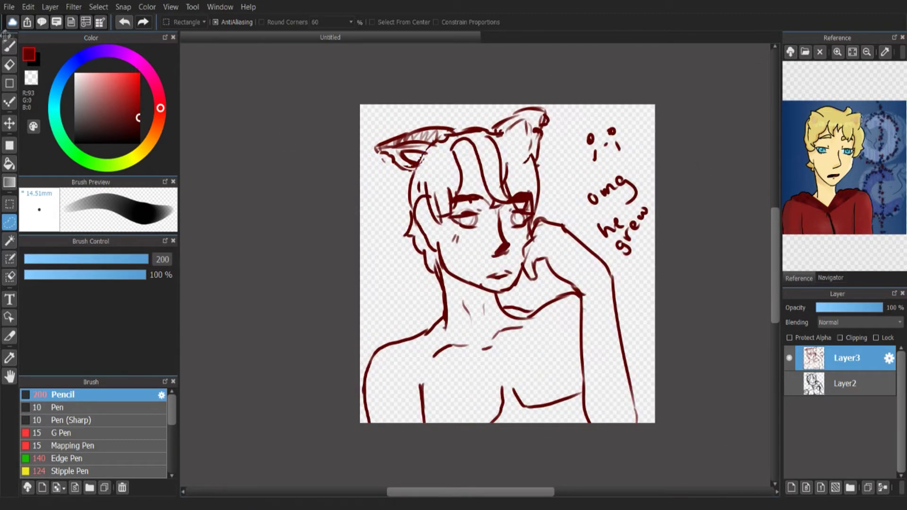
Draw the finger lines of the raised hand with the rough sketch shown as a guide, and hide the sketch
{"action": "left_click", "coordinate": [9, 46]}
{"action": "left_click", "coordinate": [789, 383]}
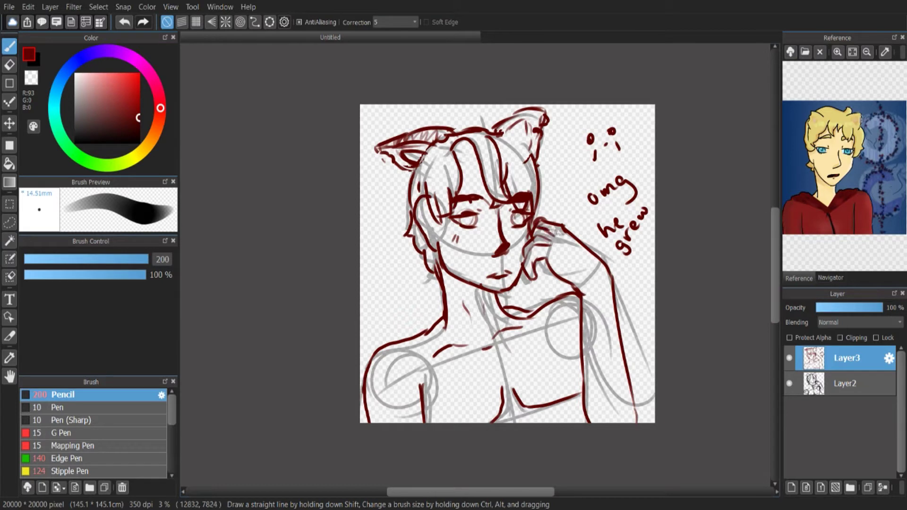
{"action": "left_click", "coordinate": [789, 383]}
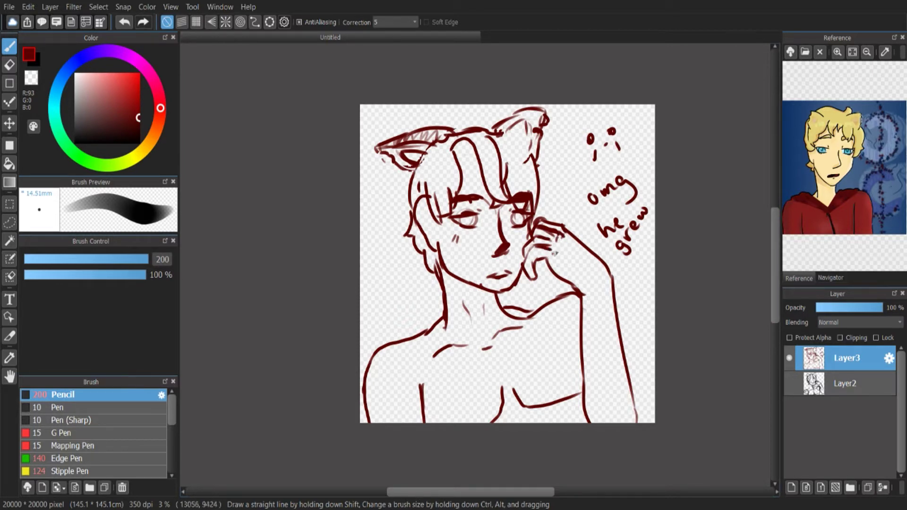
Lasso-select and delete the long finger lines across the raised hand, and replace them with short knuckle marks
{"action": "left_click", "coordinate": [10, 222]}
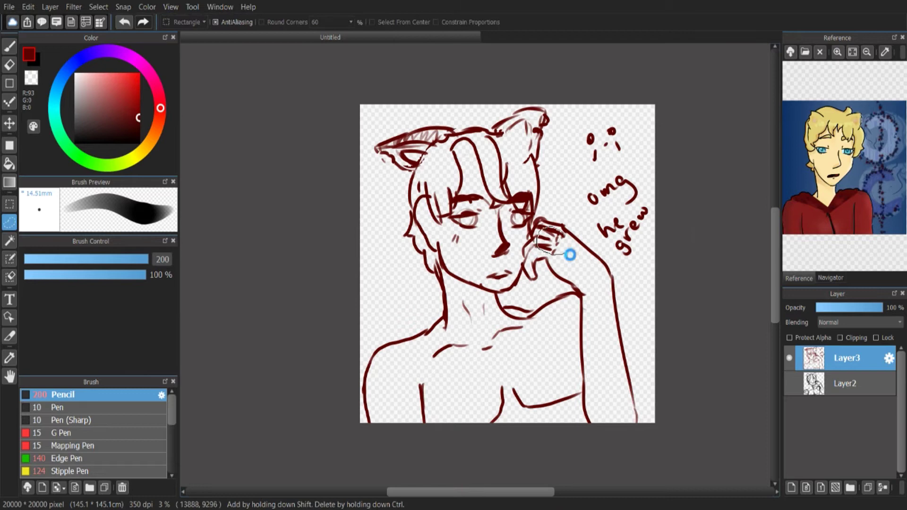
{"action": "key", "text": "Delete"}
{"action": "key", "text": "ctrl+d"}
{"action": "key", "text": "b"}
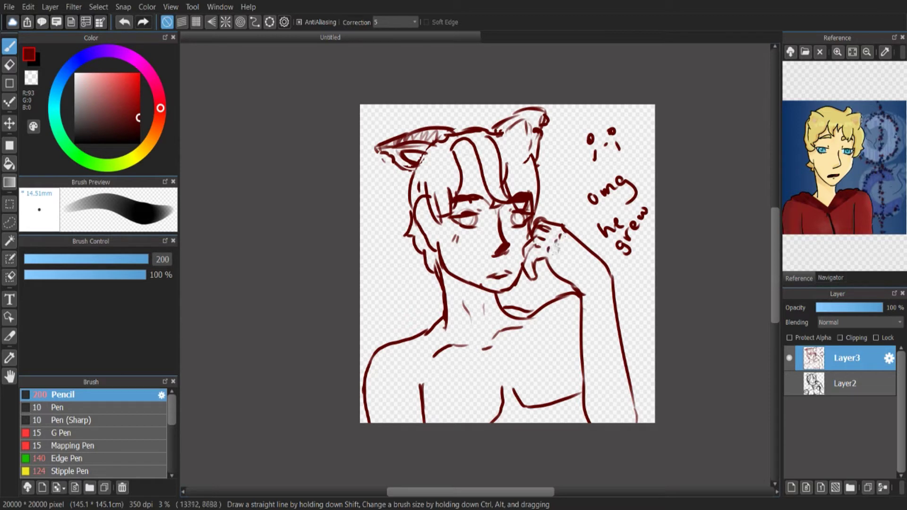
Reinforce the inner forearm line from hand to elbow and the outer forearm line below the wrist
{"action": "left_click_drag", "start_coordinate": [547, 255], "coordinate": [581, 290]}
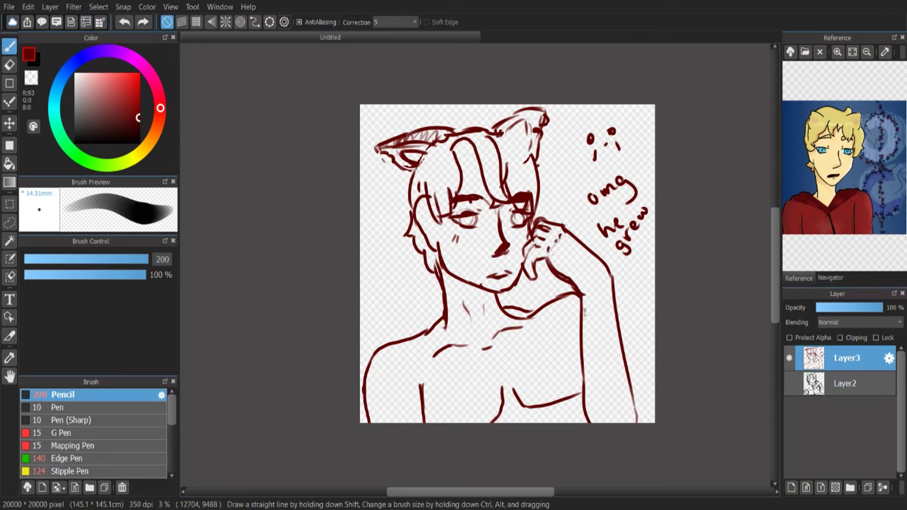
{"action": "left_click_drag", "start_coordinate": [602, 262], "coordinate": [613, 349]}
{"action": "key", "text": "l"}
{"action": "key", "text": "b"}
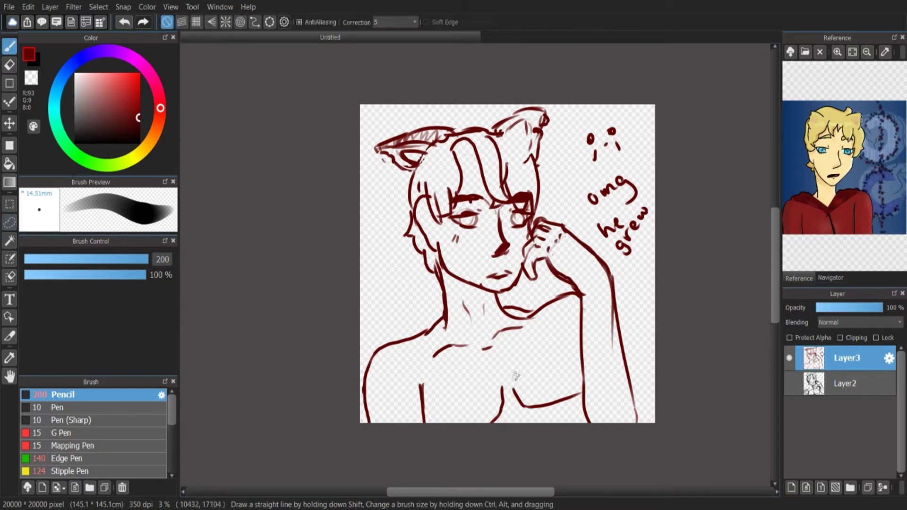
Lasso-select the two lower chest contours in turn and delete them
{"action": "key", "text": "l"}
{"action": "mouse_move", "coordinate": [521, 367]}
{"action": "left_mouse_down"}
{"action": "mouse_move", "coordinate": [471, 449]}
{"action": "mouse_move", "coordinate": [558, 420]}
{"action": "mouse_move", "coordinate": [506, 383]}
{"action": "mouse_move", "coordinate": [508, 417]}
{"action": "mouse_move", "coordinate": [506, 378]}
{"action": "mouse_move", "coordinate": [541, 417]}
{"action": "left_mouse_up"}
{"action": "key", "text": "Delete"}
{"action": "key", "text": "ctrl+d"}
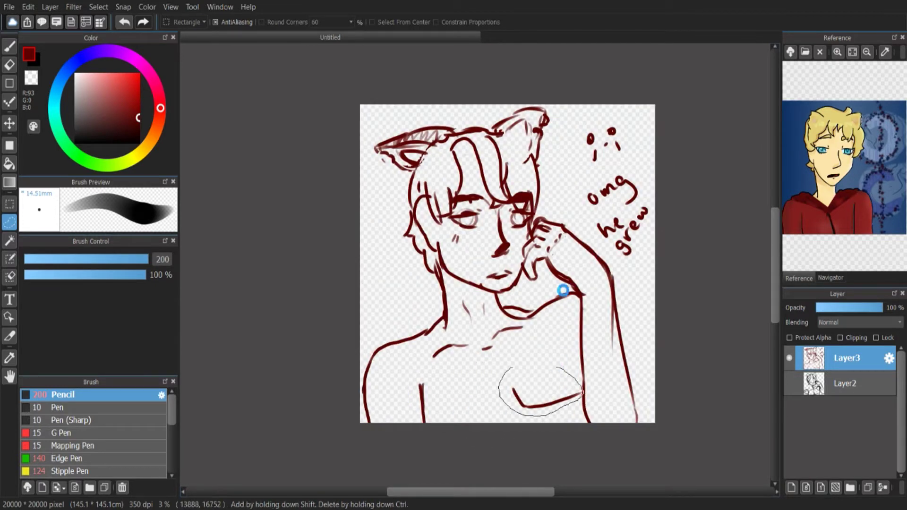
{"action": "left_click_drag", "start_coordinate": [564, 371], "coordinate": [556, 367]}
{"action": "key", "text": "Delete"}
{"action": "key", "text": "ctrl+d"}
Redraw the chest contours as short broken strokes over the rough sketch, and hide the sketch layer
{"action": "key", "text": "b"}
{"action": "left_click", "coordinate": [789, 383]}
{"action": "left_click_drag", "start_coordinate": [508, 390], "coordinate": [507, 414]}
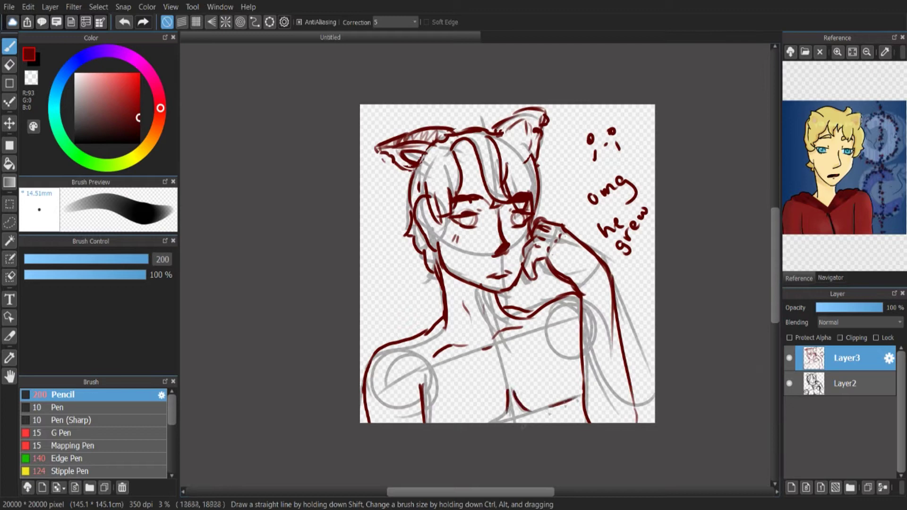
{"action": "left_click", "coordinate": [790, 384]}
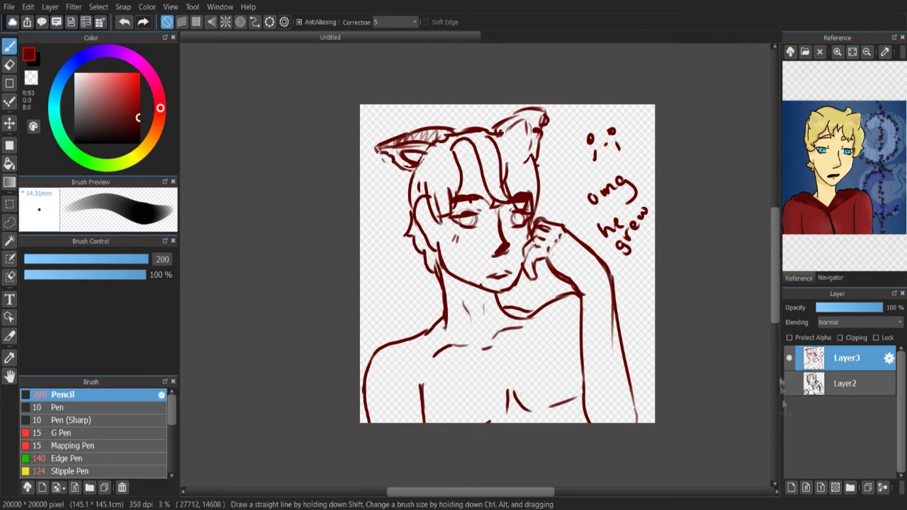
Lower the opacity of Layer3 to fade the red sketch and add a new layer above it
{"action": "left_click", "coordinate": [834, 308]}
{"action": "left_click", "coordinate": [791, 488]}
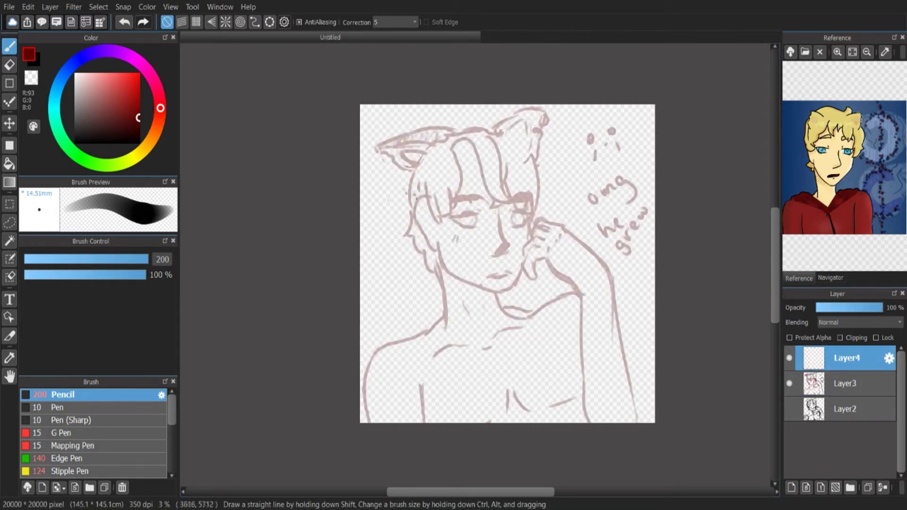
{"action": "scroll", "coordinate": [245, 258], "scroll_direction": "up", "scroll_amount": 1}
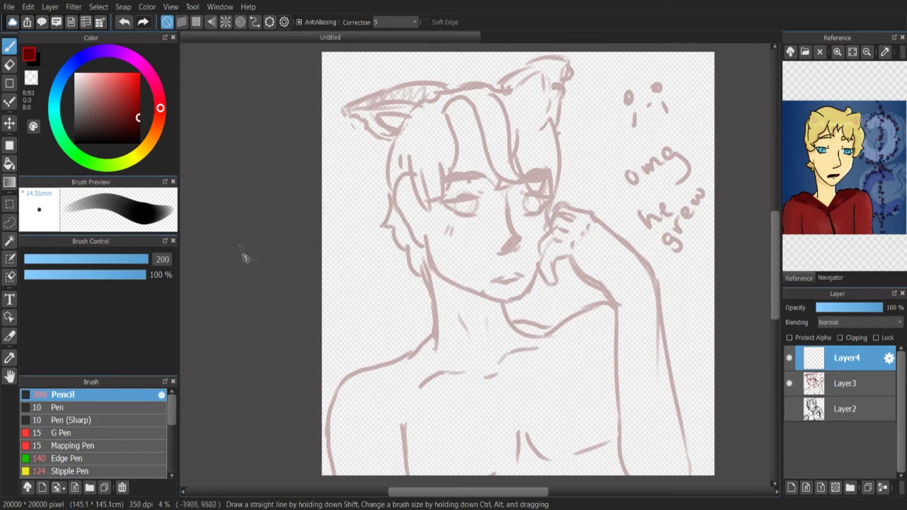
Set the pencil colour to dark navy (R 1, G 6, B 60) and the stroke correction to 15
{"action": "left_click", "coordinate": [77, 65]}
{"action": "left_click", "coordinate": [137, 126]}
{"action": "left_click", "coordinate": [415, 22]}
{"action": "left_click", "coordinate": [396, 43]}
Ink the central fringe strands and the crown of the hair over the faded sketch
{"action": "left_click_drag", "start_coordinate": [445, 112], "coordinate": [446, 189]}
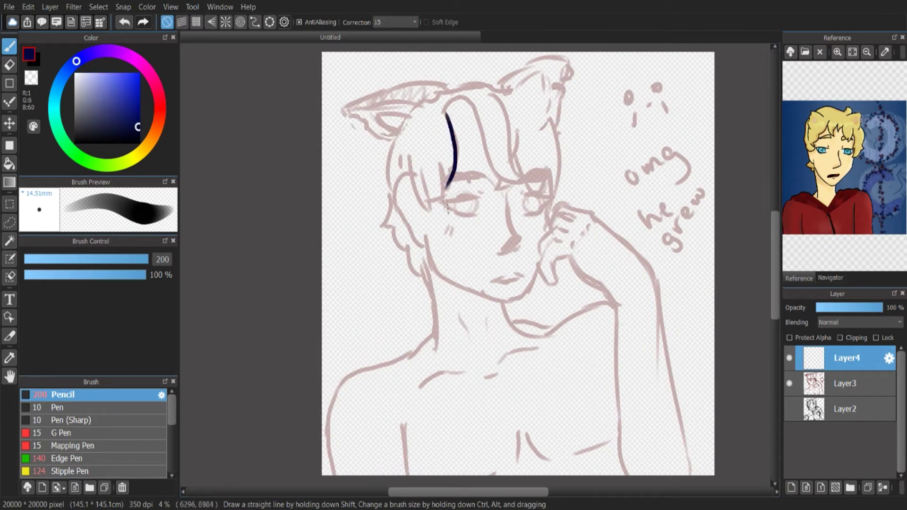
{"action": "left_click_drag", "start_coordinate": [468, 98], "coordinate": [512, 183]}
{"action": "mouse_move", "coordinate": [439, 90]}
{"action": "left_mouse_down"}
{"action": "mouse_move", "coordinate": [477, 78]}
{"action": "mouse_move", "coordinate": [510, 109]}
{"action": "mouse_move", "coordinate": [502, 95]}
{"action": "mouse_move", "coordinate": [510, 147]}
{"action": "mouse_move", "coordinate": [535, 171]}
{"action": "mouse_move", "coordinate": [512, 182]}
{"action": "left_mouse_up"}
{"action": "mouse_move", "coordinate": [517, 130]}
{"action": "left_mouse_down"}
{"action": "mouse_move", "coordinate": [516, 154]}
{"action": "mouse_move", "coordinate": [548, 189]}
{"action": "left_mouse_up"}
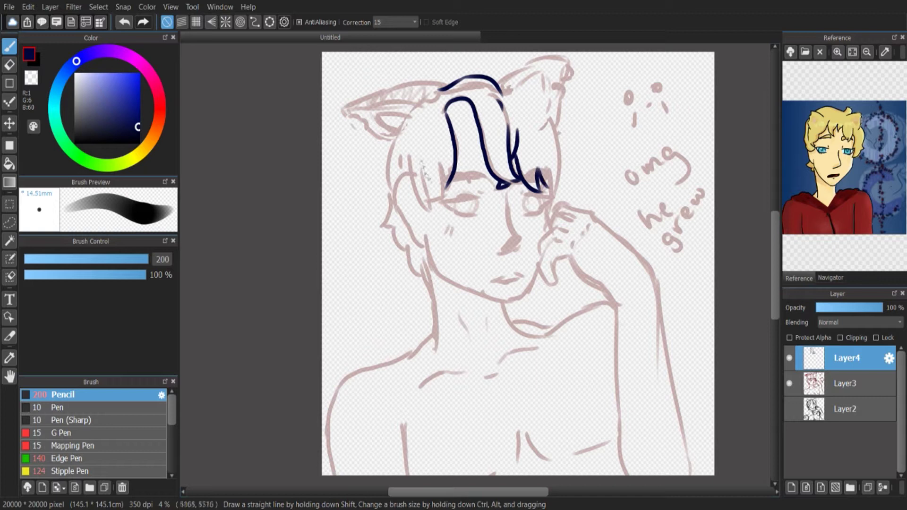
Ink the pointed fringe strands at the left temple and the long strand along the right side of the face
{"action": "left_click_drag", "start_coordinate": [419, 201], "coordinate": [427, 206]}
{"action": "left_click_drag", "start_coordinate": [423, 178], "coordinate": [430, 203]}
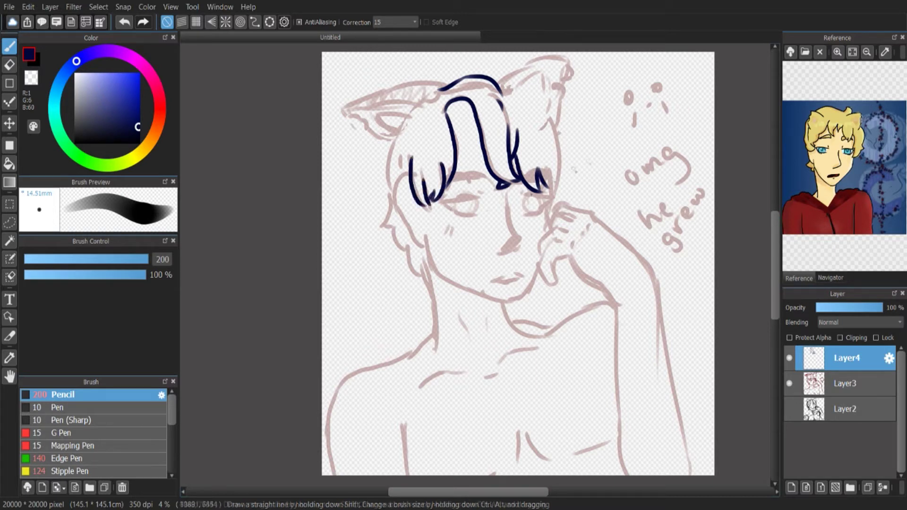
{"action": "left_click_drag", "start_coordinate": [553, 119], "coordinate": [554, 198]}
Ink the right cat ear's outline and the tuft at its base, undoing and redrawing strokes until the tip is pointed
{"action": "left_click_drag", "start_coordinate": [522, 88], "coordinate": [541, 107]}
{"action": "key", "text": "ctrl+z"}
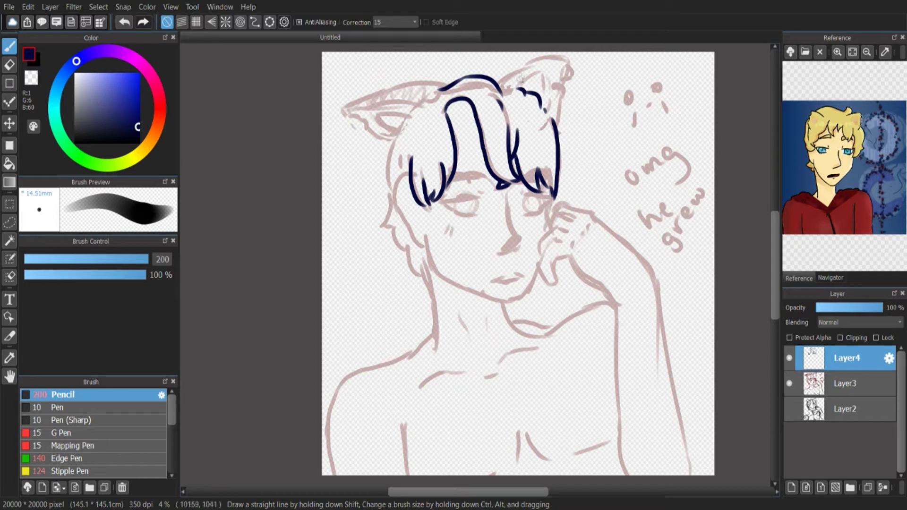
{"action": "mouse_move", "coordinate": [501, 86]}
{"action": "left_mouse_down"}
{"action": "mouse_move", "coordinate": [527, 57]}
{"action": "mouse_move", "coordinate": [517, 63]}
{"action": "mouse_move", "coordinate": [546, 54]}
{"action": "left_mouse_up"}
{"action": "key", "text": "ctrl+z"}
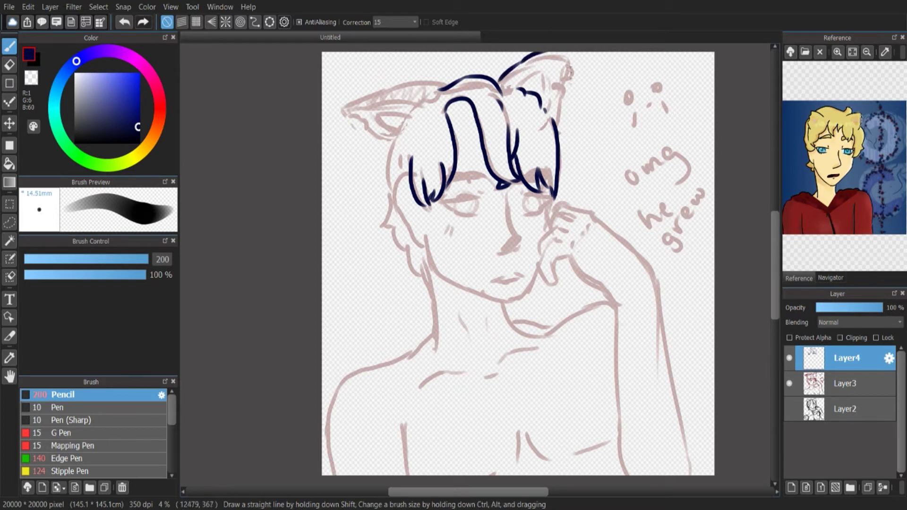
{"action": "key", "text": "ctrl+z"}
{"action": "left_click_drag", "start_coordinate": [559, 121], "coordinate": [576, 64]}
{"action": "key", "text": "ctrl+z"}
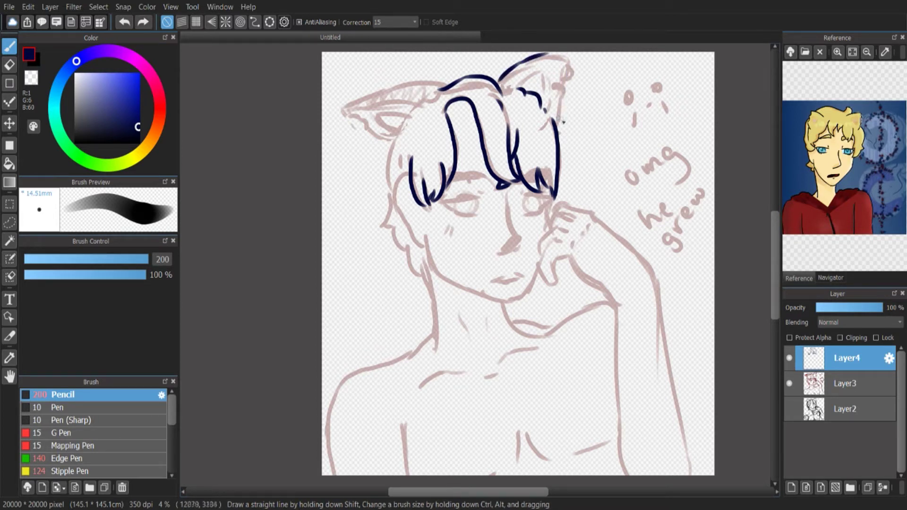
{"action": "key", "text": "ctrl+z"}
{"action": "left_click_drag", "start_coordinate": [559, 122], "coordinate": [573, 59]}
{"action": "mouse_move", "coordinate": [501, 79]}
{"action": "left_mouse_down"}
{"action": "mouse_move", "coordinate": [567, 53]}
{"action": "mouse_move", "coordinate": [554, 115]}
{"action": "left_mouse_up"}
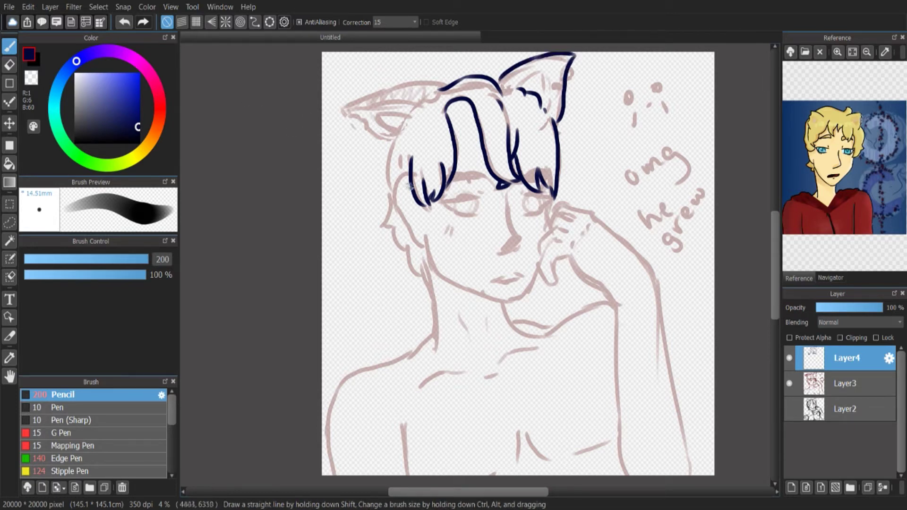
Ink the left cat ear's outline and inner strokes and the hair strand below it, checking the lines with the sketch layer hidden
{"action": "key", "text": "ctrl+z"}
{"action": "mouse_move", "coordinate": [418, 88]}
{"action": "left_mouse_down"}
{"action": "mouse_move", "coordinate": [398, 89]}
{"action": "mouse_move", "coordinate": [444, 87]}
{"action": "left_mouse_up"}
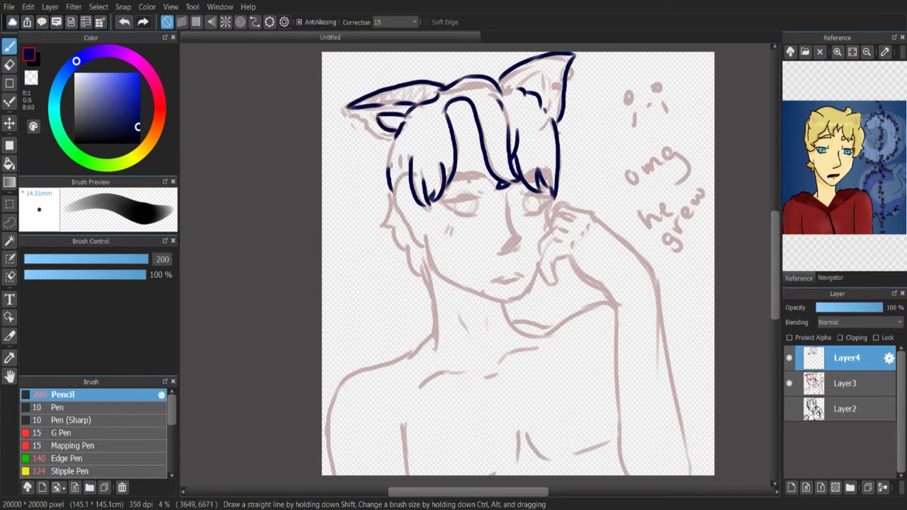
{"action": "key", "text": "ctrl+z"}
{"action": "left_click_drag", "start_coordinate": [348, 106], "coordinate": [345, 112]}
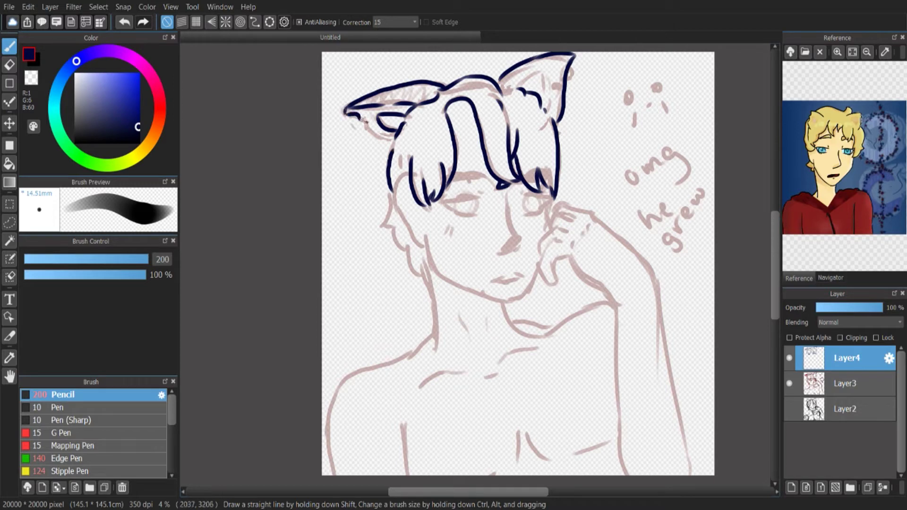
{"action": "left_click", "coordinate": [789, 383]}
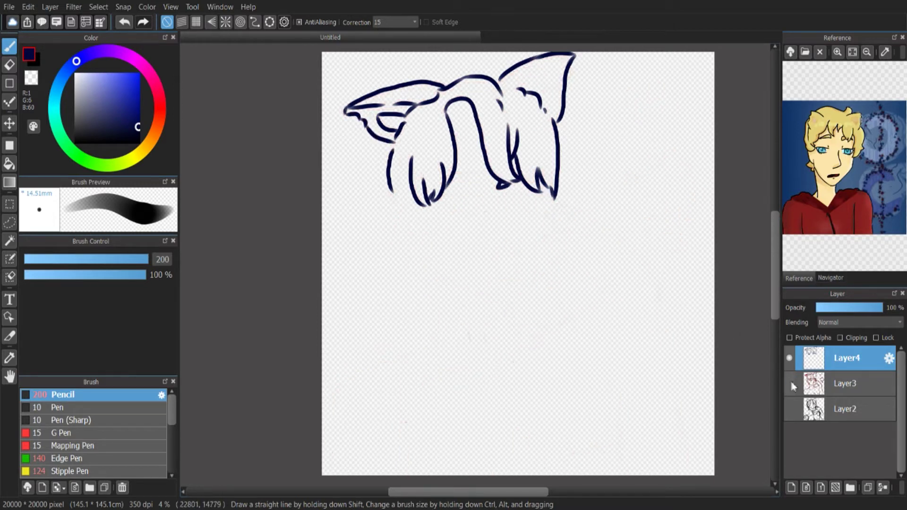
{"action": "left_click", "coordinate": [793, 386]}
{"action": "left_click", "coordinate": [793, 387]}
Undo the latest left ear and hair strokes, show the sketch layer and redo them
{"action": "left_click_drag", "start_coordinate": [368, 106], "coordinate": [397, 104]}
{"action": "key", "text": "ctrl+z"}
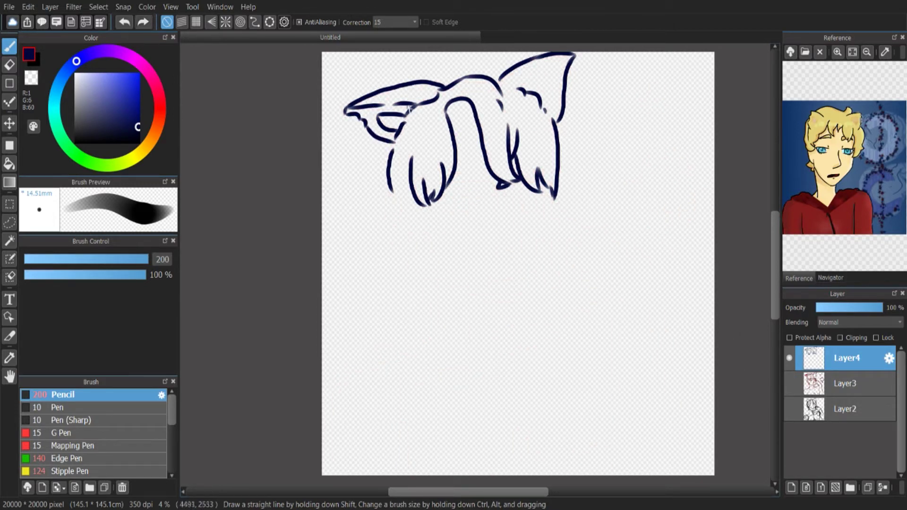
{"action": "key", "text": "ctrl+z"}
{"action": "key", "text": "ctrl+z"}
{"action": "key", "text": "ctrl+z"}
{"action": "key", "text": "ctrl+z"}
{"action": "key", "text": "ctrl+z"}
{"action": "left_click", "coordinate": [789, 383]}
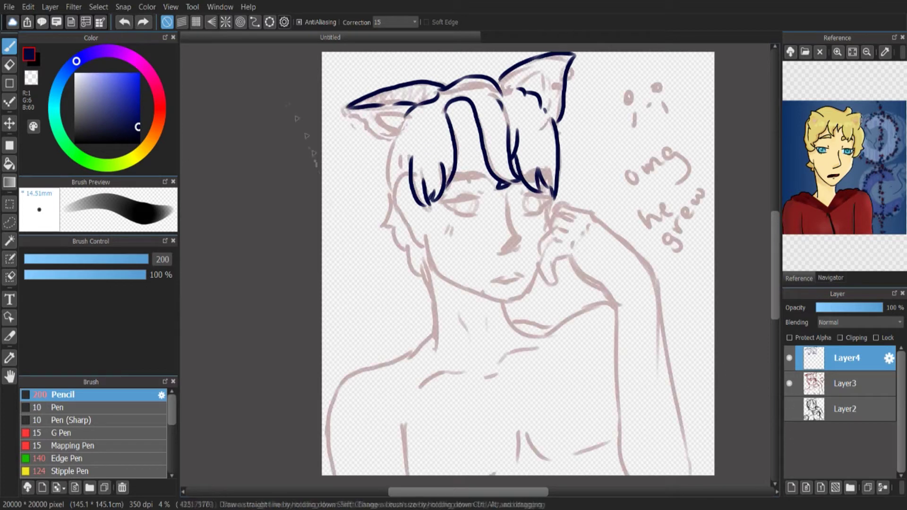
{"action": "left_click", "coordinate": [226, 22]}
{"action": "left_click", "coordinate": [166, 22]}
{"action": "left_click", "coordinate": [143, 22]}
{"action": "left_click", "coordinate": [143, 22]}
{"action": "left_click", "coordinate": [143, 23]}
{"action": "left_click", "coordinate": [143, 23]}
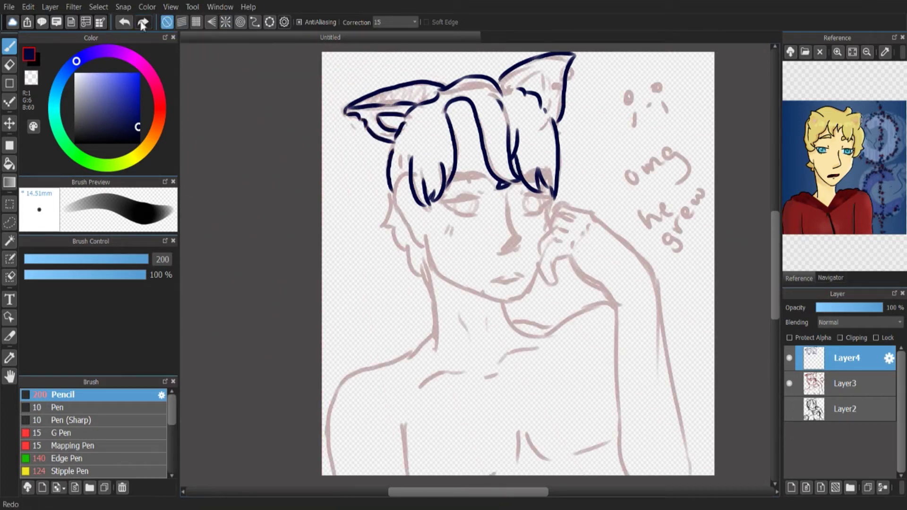
Select the stray line work inside the left cat ear with the lasso and delete it
{"action": "key", "text": "m"}
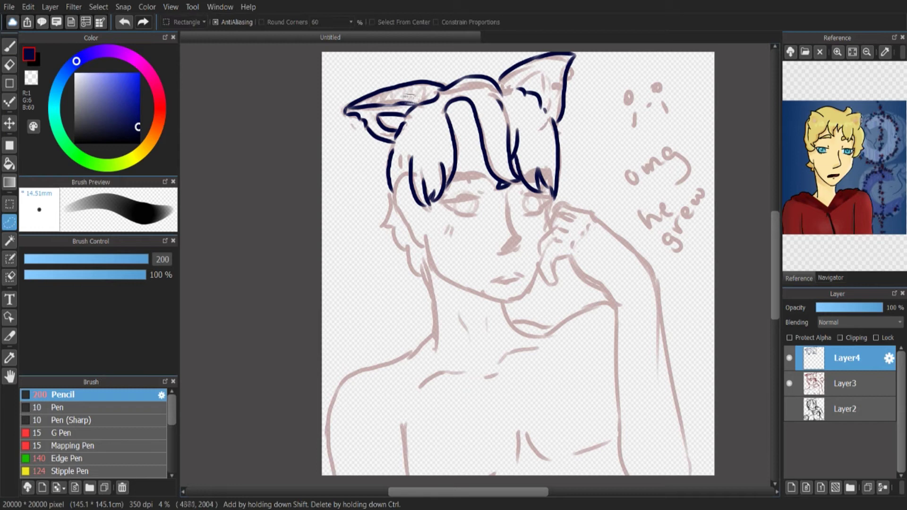
{"action": "left_click_drag", "start_coordinate": [388, 113], "coordinate": [418, 105]}
{"action": "key", "text": "Delete"}
{"action": "key", "text": "ctrl+d"}
{"action": "key", "text": "b"}
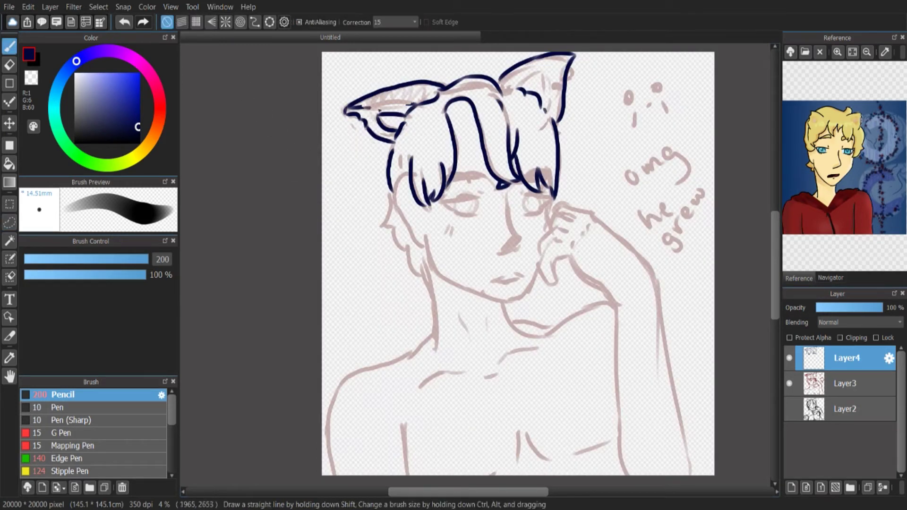
Redraw the inner fold line of the left cat ear, checking it with the sketch layer hidden
{"action": "key", "text": "ctrl+z"}
{"action": "mouse_move", "coordinate": [358, 108]}
{"action": "left_mouse_down"}
{"action": "mouse_move", "coordinate": [393, 103]}
{"action": "mouse_move", "coordinate": [382, 127]}
{"action": "mouse_move", "coordinate": [388, 113]}
{"action": "mouse_move", "coordinate": [381, 124]}
{"action": "mouse_move", "coordinate": [380, 116]}
{"action": "left_mouse_up"}
{"action": "left_click", "coordinate": [789, 384]}
{"action": "left_click", "coordinate": [790, 384]}
{"action": "key", "text": "ctrl+z"}
{"action": "key", "text": "l"}
{"action": "key", "text": "b"}
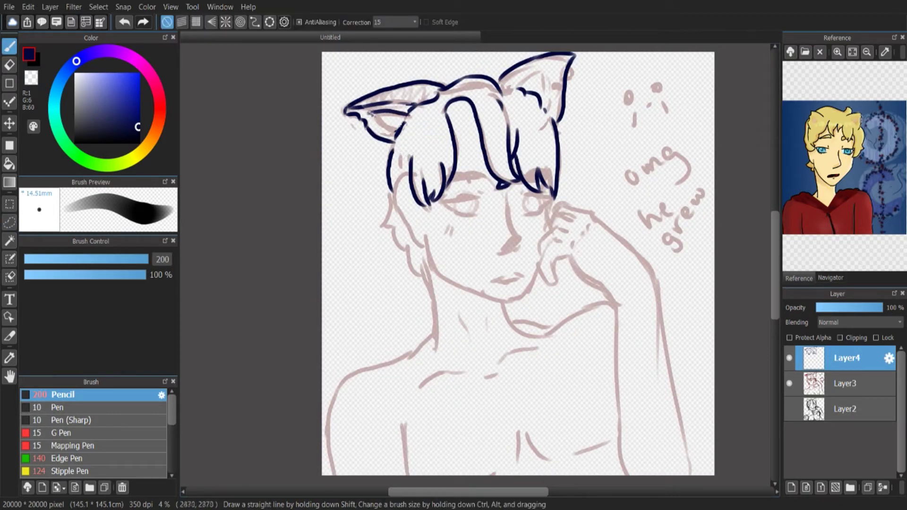
Ink the inner contour of the right cat ear parallel to its outer edges, redrawing strokes that miss
{"action": "key", "text": "ctrl+z"}
{"action": "mouse_move", "coordinate": [519, 88]}
{"action": "left_mouse_down"}
{"action": "mouse_move", "coordinate": [552, 64]}
{"action": "mouse_move", "coordinate": [546, 116]}
{"action": "left_mouse_up"}
{"action": "key", "text": "ctrl+z"}
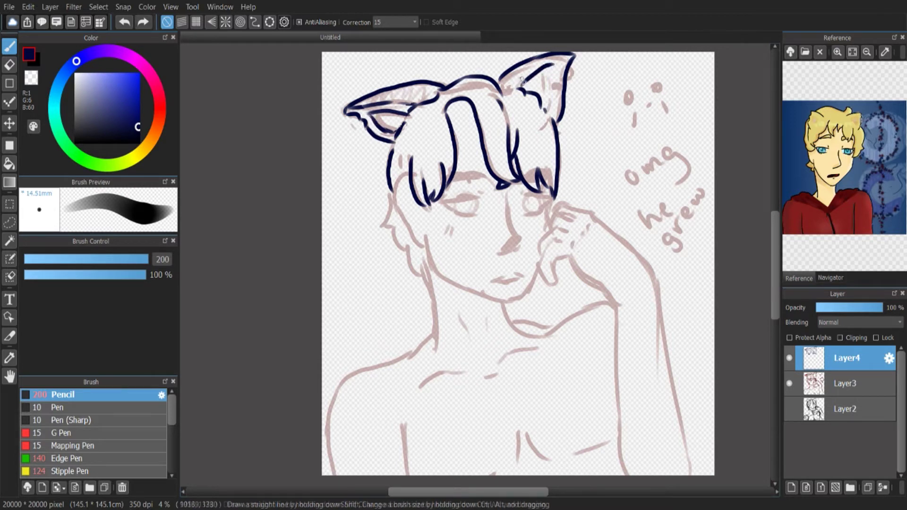
{"action": "key", "text": "ctrl+z"}
{"action": "mouse_move", "coordinate": [513, 85]}
{"action": "left_mouse_down"}
{"action": "mouse_move", "coordinate": [560, 61]}
{"action": "mouse_move", "coordinate": [554, 108]}
{"action": "left_mouse_up"}
Ink the long side strands and jagged hair edge down the left side of the face to the nape
{"action": "left_click_drag", "start_coordinate": [416, 214], "coordinate": [424, 286]}
{"action": "left_click_drag", "start_coordinate": [387, 221], "coordinate": [432, 291]}
{"action": "key", "text": "ctrl+z"}
{"action": "key", "text": "ctrl+z"}
{"action": "key", "text": "ctrl+z"}
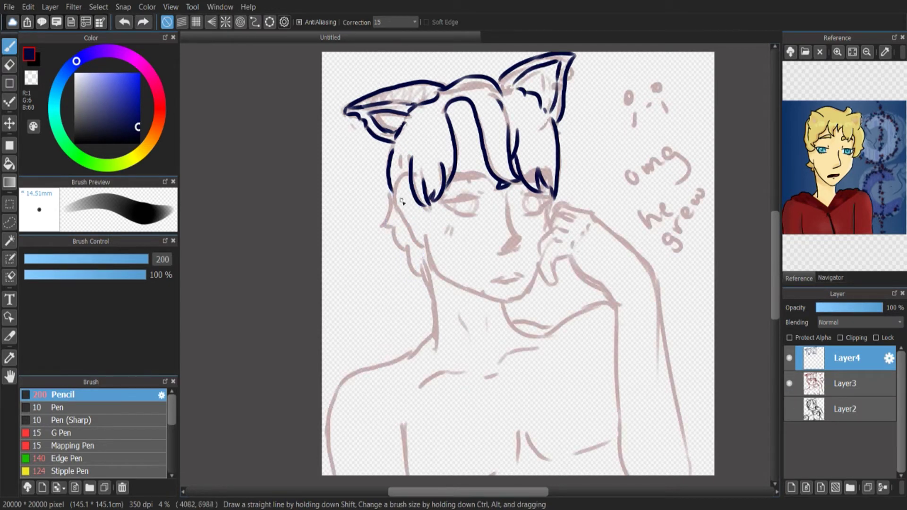
{"action": "key", "text": "ctrl+y"}
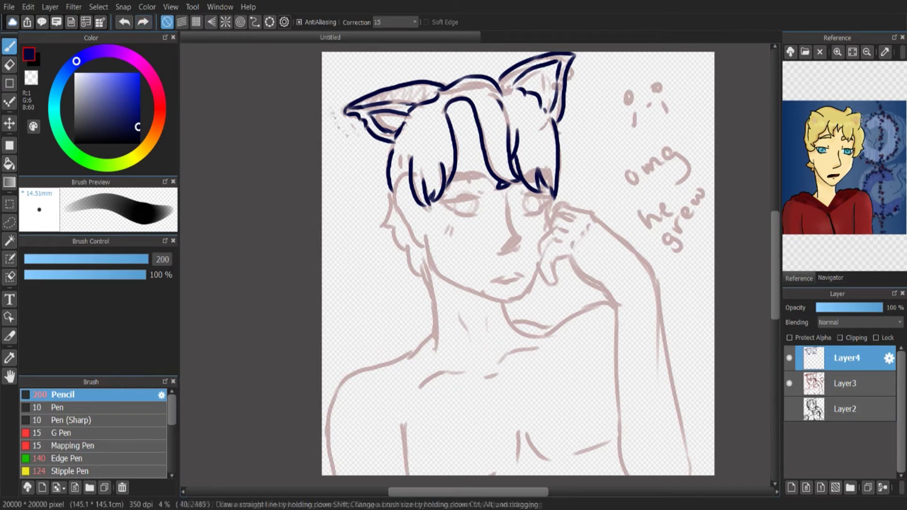
{"action": "mouse_move", "coordinate": [409, 162]}
{"action": "left_mouse_down"}
{"action": "mouse_move", "coordinate": [422, 246]}
{"action": "mouse_move", "coordinate": [401, 221]}
{"action": "mouse_move", "coordinate": [427, 280]}
{"action": "left_mouse_up"}
{"action": "left_click", "coordinate": [789, 383]}
{"action": "left_click", "coordinate": [789, 383]}
Try to ink the jawline from the left cheek toward the chin
{"action": "mouse_move", "coordinate": [418, 246]}
{"action": "left_mouse_down"}
{"action": "mouse_move", "coordinate": [457, 282]}
{"action": "mouse_move", "coordinate": [499, 301]}
{"action": "left_mouse_up"}
{"action": "key", "text": "ctrl+z"}
{"action": "key", "text": "ctrl+z"}
{"action": "left_click_drag", "start_coordinate": [427, 248], "coordinate": [478, 292]}
{"action": "key", "text": "ctrl+z"}
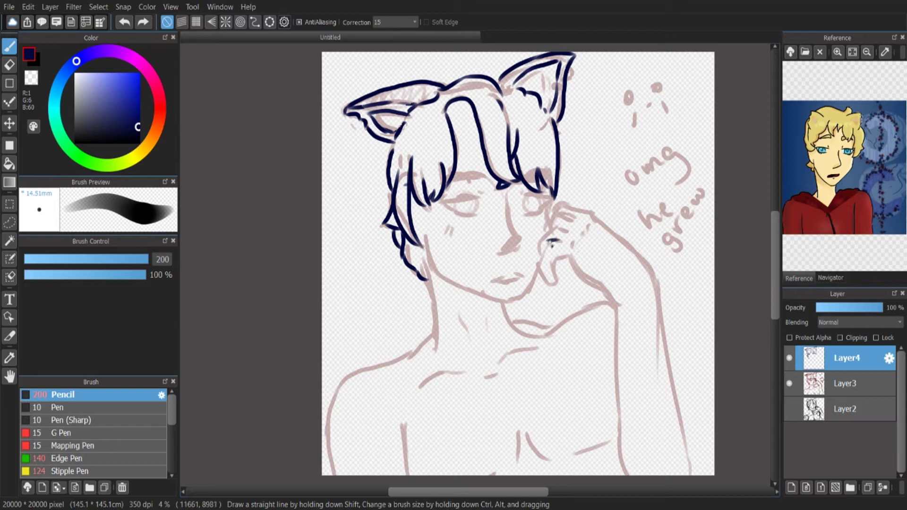
Hide the sketch layer to check the hair line art and add a new layer above it
{"action": "left_click", "coordinate": [790, 383]}
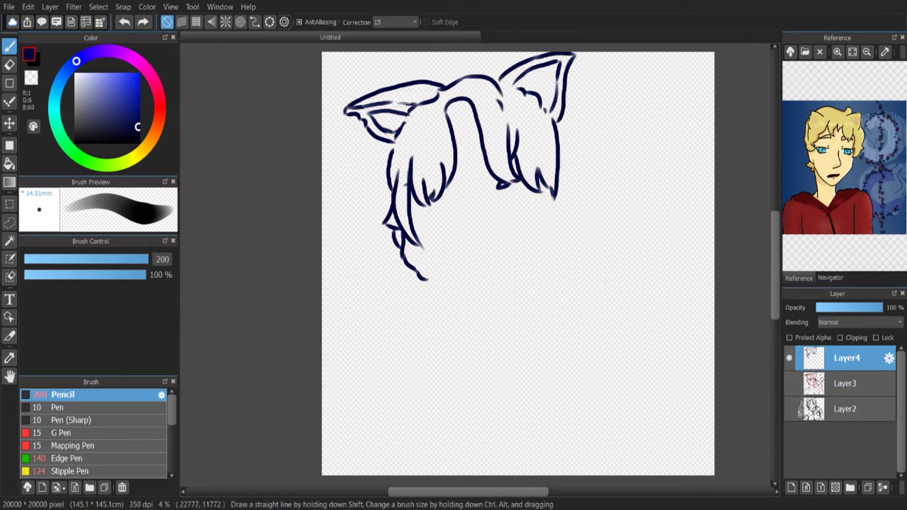
{"action": "left_click", "coordinate": [791, 487]}
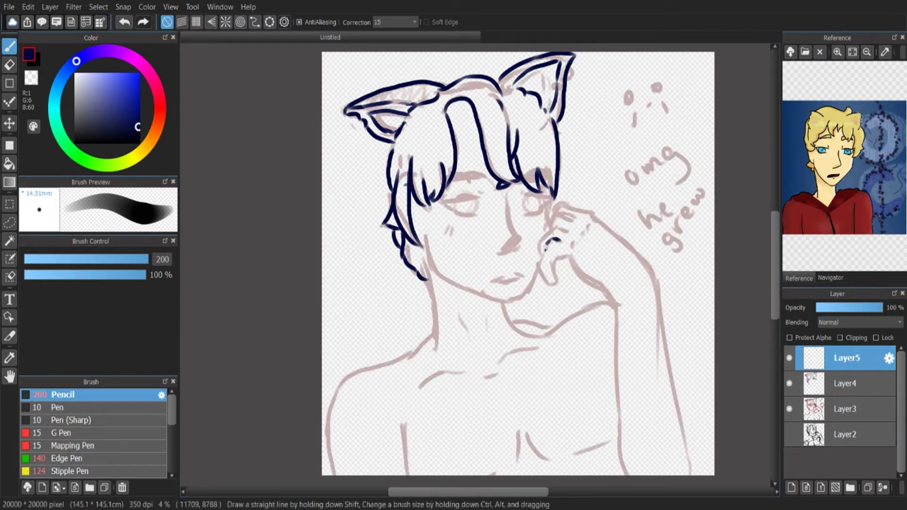
Try to ink the thumb and fingers of the raised hand over the sketch
{"action": "mouse_move", "coordinate": [557, 283]}
{"action": "left_mouse_down"}
{"action": "mouse_move", "coordinate": [554, 263]}
{"action": "mouse_move", "coordinate": [572, 258]}
{"action": "mouse_move", "coordinate": [553, 224]}
{"action": "mouse_move", "coordinate": [561, 217]}
{"action": "left_mouse_up"}
{"action": "key", "text": "ctrl+z"}
{"action": "key", "text": "ctrl+z"}
{"action": "left_click_drag", "start_coordinate": [549, 230], "coordinate": [570, 207]}
{"action": "left_click", "coordinate": [789, 409]}
{"action": "left_click", "coordinate": [789, 409]}
{"action": "key", "text": "ctrl+z"}
{"action": "key", "text": "ctrl+z"}
{"action": "key", "text": "ctrl+z"}
{"action": "key", "text": "ctrl+z"}
{"action": "key", "text": "ctrl+z"}
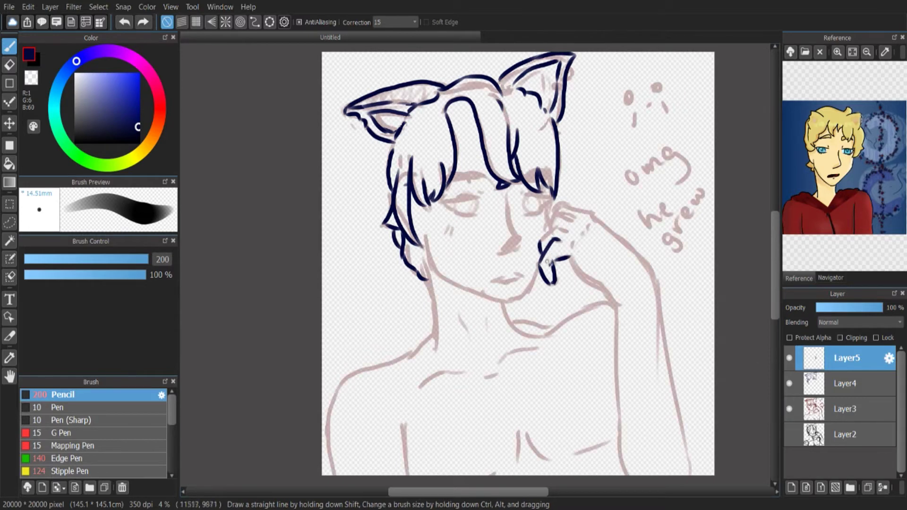
{"action": "key", "text": "ctrl+z"}
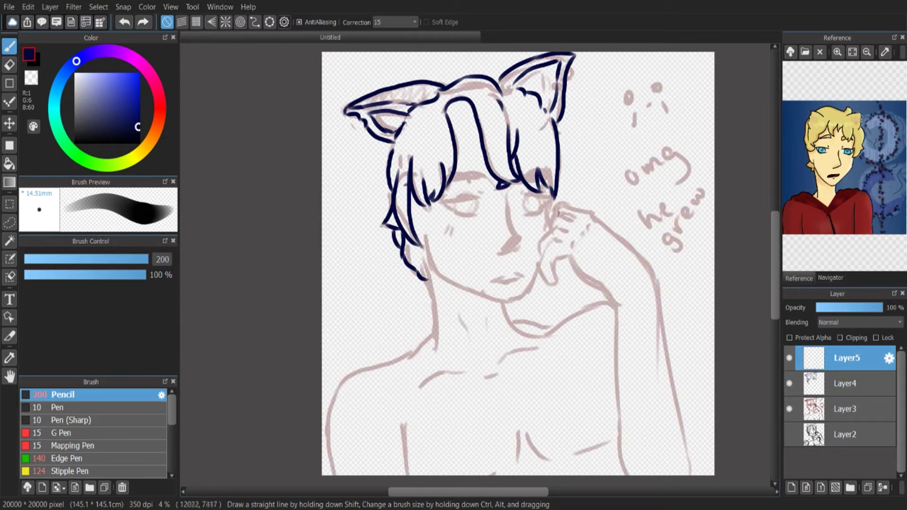
Ink the curled fingers, thumb and knuckle line of the raised hand, checking them by toggling the layers below
{"action": "mouse_move", "coordinate": [564, 213]}
{"action": "left_mouse_down"}
{"action": "mouse_move", "coordinate": [593, 215]}
{"action": "mouse_move", "coordinate": [540, 242]}
{"action": "left_mouse_up"}
{"action": "key", "text": "ctrl+z"}
{"action": "mouse_move", "coordinate": [542, 252]}
{"action": "left_mouse_down"}
{"action": "mouse_move", "coordinate": [558, 241]}
{"action": "mouse_move", "coordinate": [554, 266]}
{"action": "mouse_move", "coordinate": [558, 259]}
{"action": "left_mouse_up"}
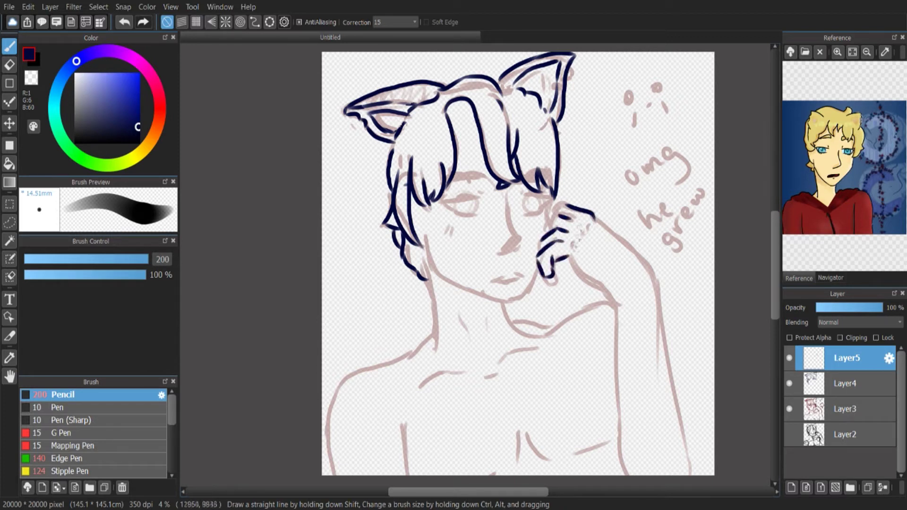
{"action": "key", "text": "ctrl+z"}
{"action": "key", "text": "ctrl+z"}
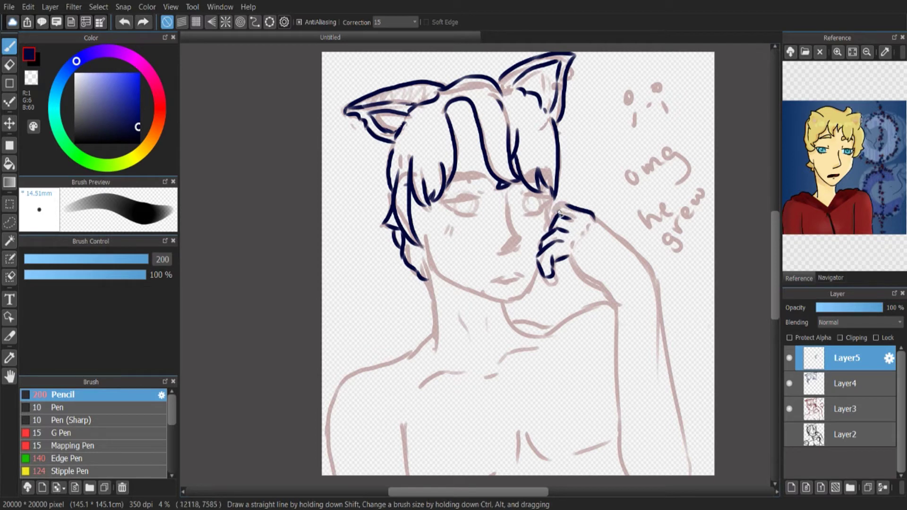
{"action": "left_click", "coordinate": [789, 383]}
{"action": "left_click", "coordinate": [789, 383]}
{"action": "left_click", "coordinate": [789, 409]}
{"action": "left_click", "coordinate": [790, 409]}
Delete the faulty thumb strokes with a lasso selection and redraw the thumb's outline on the raised hand
{"action": "key", "text": "l"}
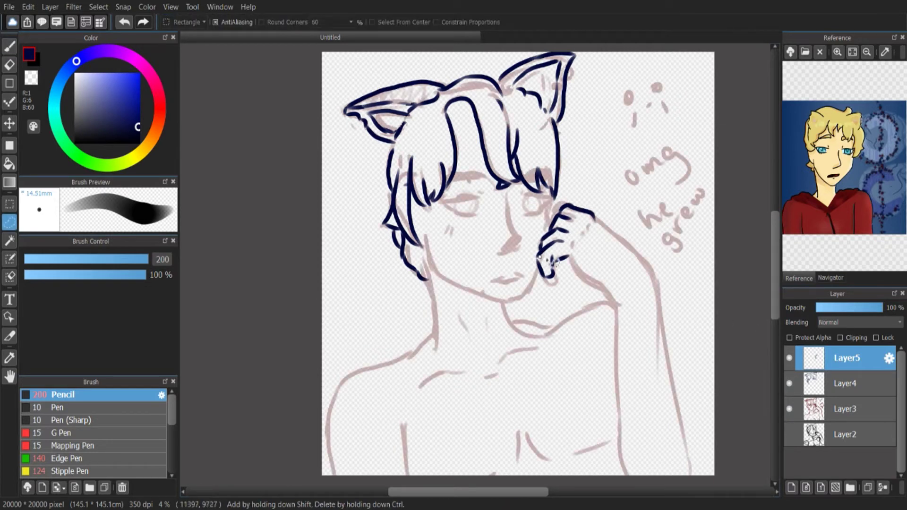
{"action": "mouse_move", "coordinate": [538, 258]}
{"action": "left_mouse_down"}
{"action": "mouse_move", "coordinate": [574, 253]}
{"action": "mouse_move", "coordinate": [539, 258]}
{"action": "mouse_move", "coordinate": [541, 282]}
{"action": "mouse_move", "coordinate": [565, 257]}
{"action": "left_mouse_up"}
{"action": "key", "text": "Delete"}
{"action": "key", "text": "ctrl+d"}
{"action": "key", "text": "b"}
{"action": "key", "text": "ctrl+z"}
{"action": "left_click_drag", "start_coordinate": [567, 258], "coordinate": [600, 286]}
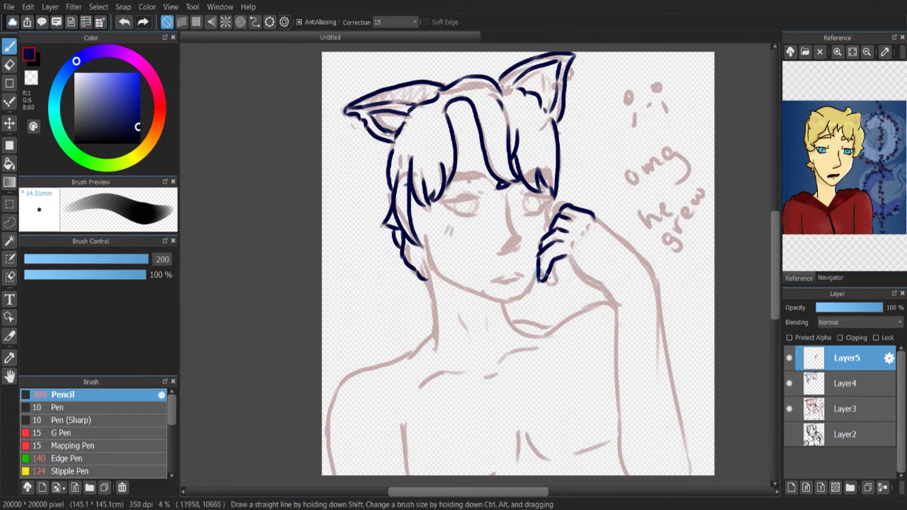
{"action": "left_click", "coordinate": [790, 408]}
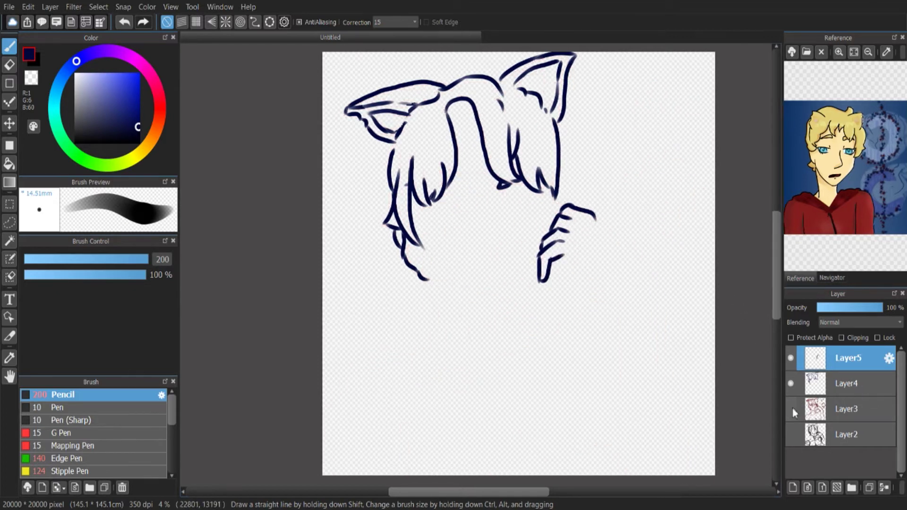
{"action": "left_click", "coordinate": [789, 407]}
Try to ink the underside of the wrist and the forearm's outer edge along the sketch
{"action": "left_click_drag", "start_coordinate": [563, 253], "coordinate": [610, 296]}
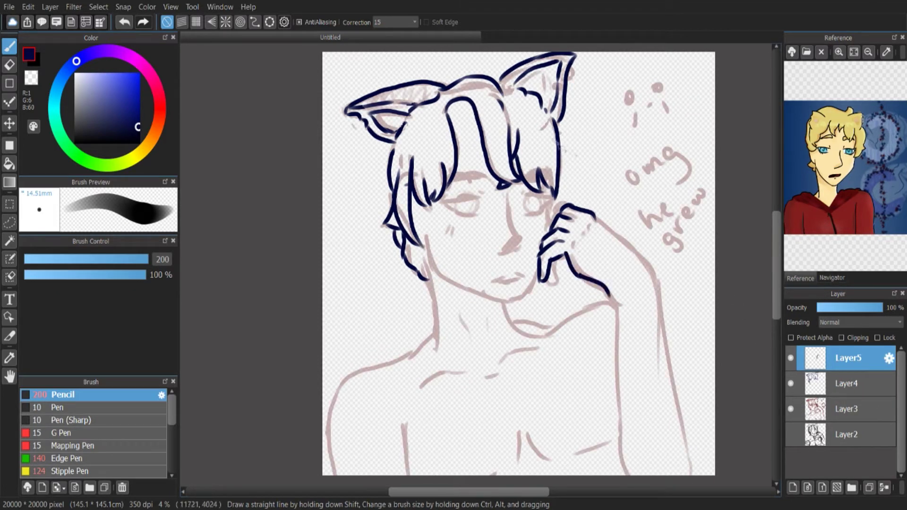
{"action": "left_click", "coordinate": [790, 408]}
{"action": "left_click", "coordinate": [789, 408]}
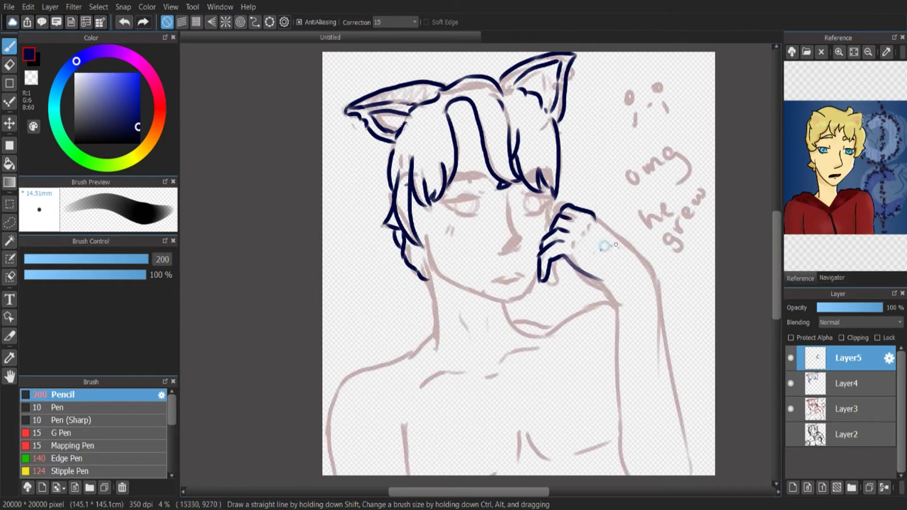
{"action": "key", "text": "ctrl+z"}
{"action": "key", "text": "ctrl+z"}
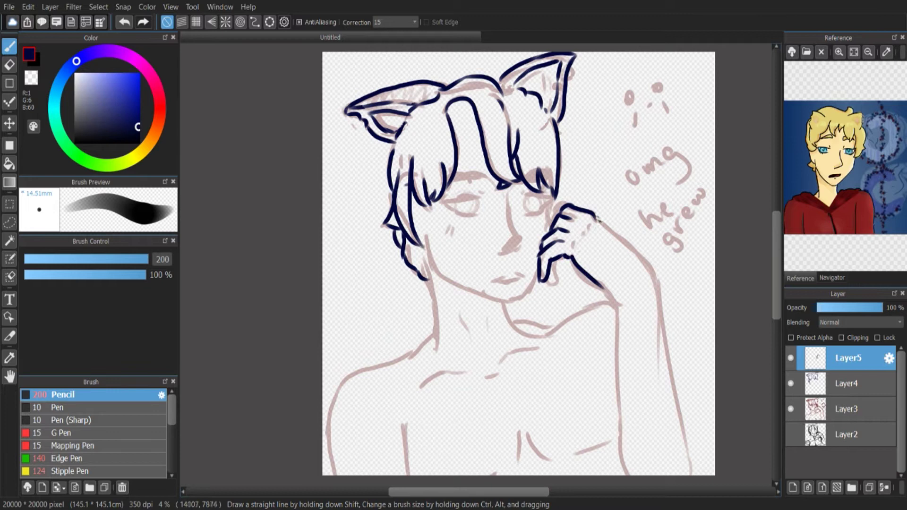
{"action": "left_click_drag", "start_coordinate": [598, 220], "coordinate": [642, 257]}
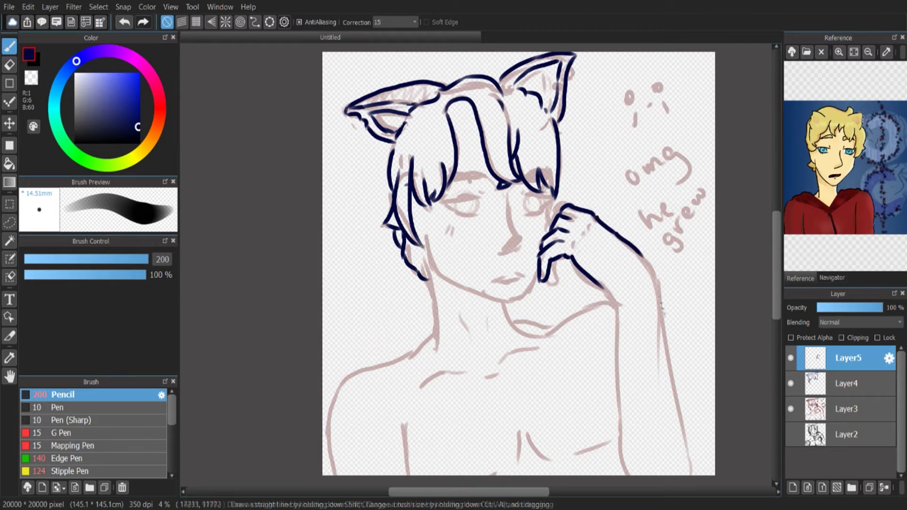
{"action": "left_click_drag", "start_coordinate": [596, 282], "coordinate": [613, 295]}
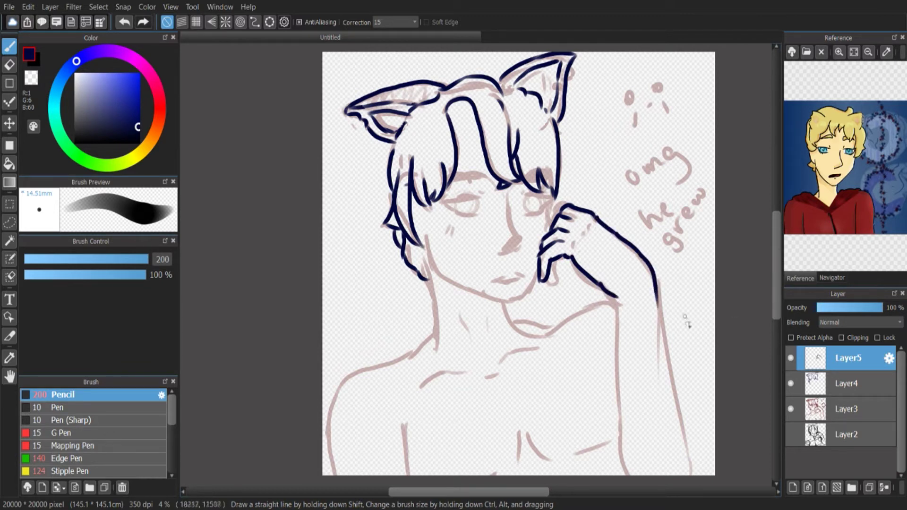
{"action": "key", "text": "ctrl+z"}
{"action": "key", "text": "ctrl+z"}
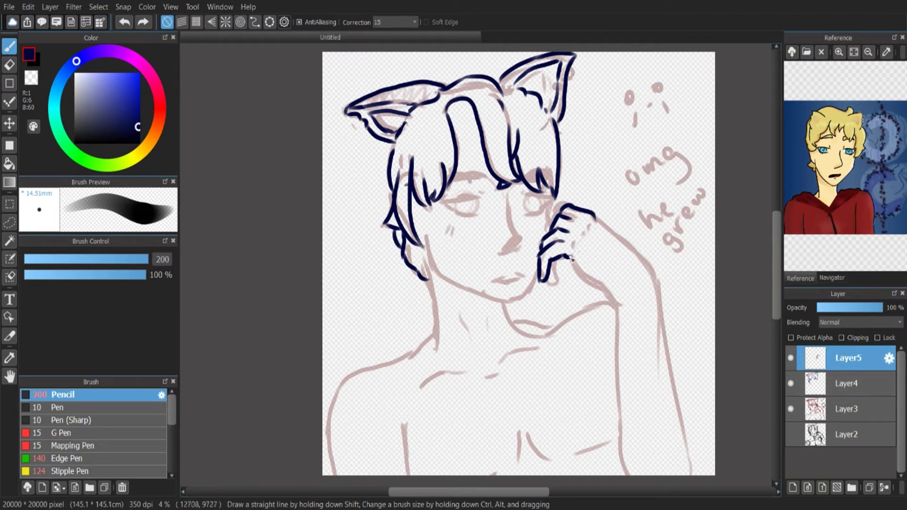
Ink the underside of the wrist and a straighter line from the knuckles down the back of the hand
{"action": "left_click_drag", "start_coordinate": [621, 313], "coordinate": [616, 303]}
{"action": "left_click_drag", "start_coordinate": [634, 275], "coordinate": [662, 324]}
{"action": "left_click_drag", "start_coordinate": [778, 312], "coordinate": [778, 365]}
{"action": "left_click_drag", "start_coordinate": [672, 170], "coordinate": [676, 257]}
{"action": "left_click_drag", "start_coordinate": [777, 338], "coordinate": [778, 317]}
{"action": "left_click_drag", "start_coordinate": [615, 164], "coordinate": [610, 191]}
{"action": "key", "text": "ctrl+z"}
{"action": "key", "text": "ctrl+z"}
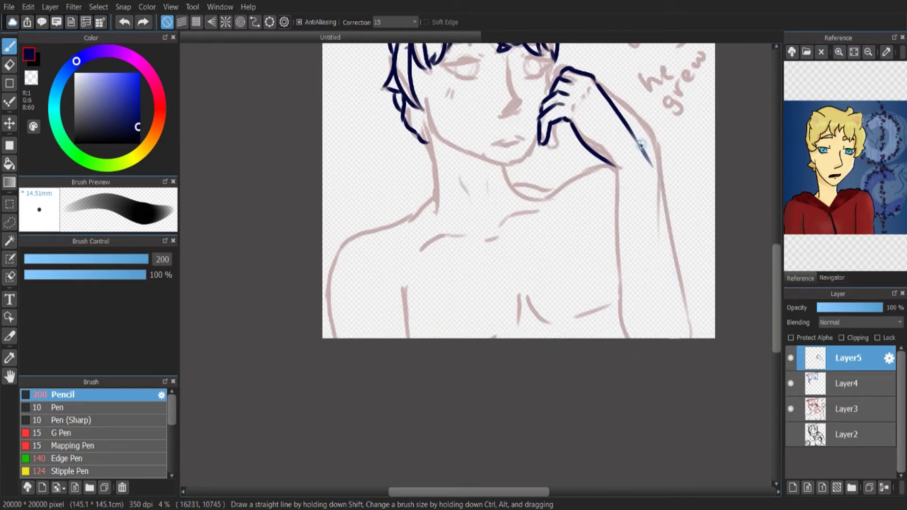
Try to extend both edges of the forearm down to the canvas's lower edge
{"action": "left_click_drag", "start_coordinate": [638, 144], "coordinate": [671, 338]}
{"action": "left_click_drag", "start_coordinate": [614, 168], "coordinate": [617, 339]}
{"action": "key", "text": "ctrl+z"}
{"action": "left_click_drag", "start_coordinate": [778, 326], "coordinate": [778, 308]}
{"action": "key", "text": "ctrl+z"}
{"action": "key", "text": "ctrl+z"}
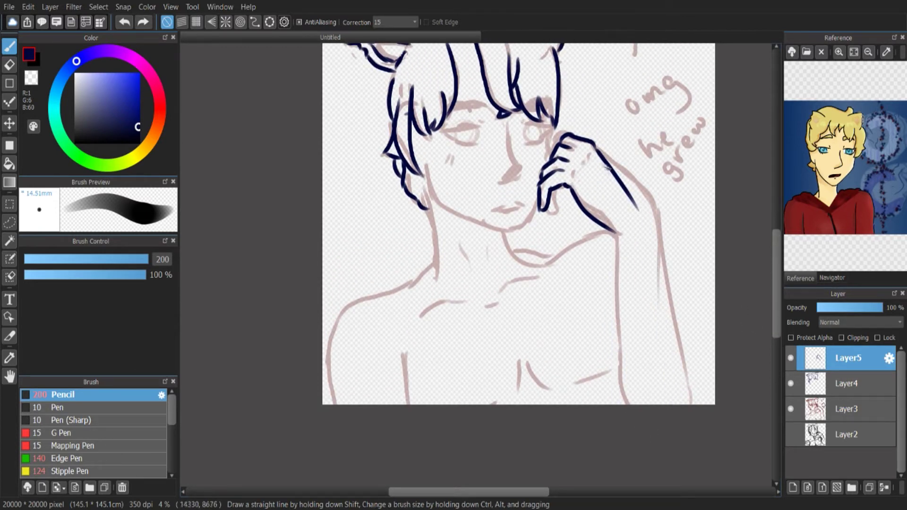
Lasso the line along the back of the hand and rotate it clockwise with Transform so it runs more steeply, with the sketch layer hidden
{"action": "key", "text": "l"}
{"action": "left_click_drag", "start_coordinate": [594, 160], "coordinate": [642, 222]}
{"action": "key", "text": "ctrl+t"}
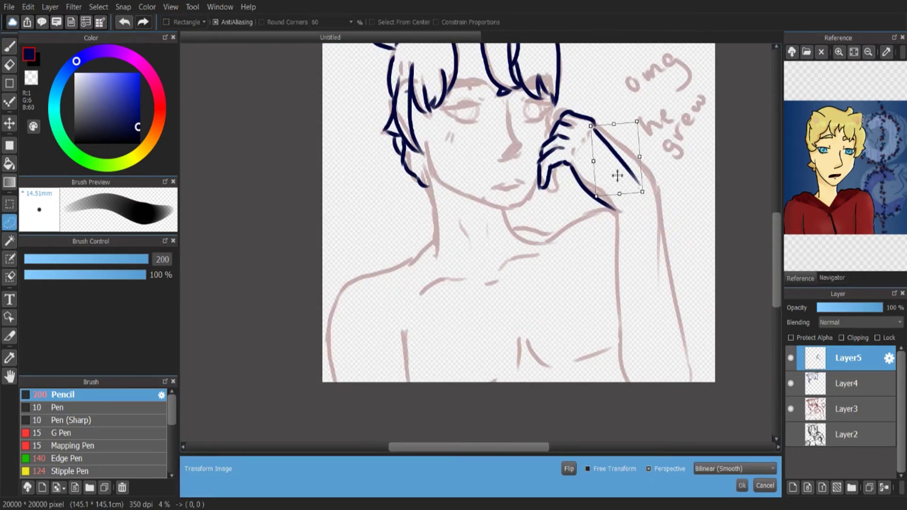
{"action": "key", "text": "Return"}
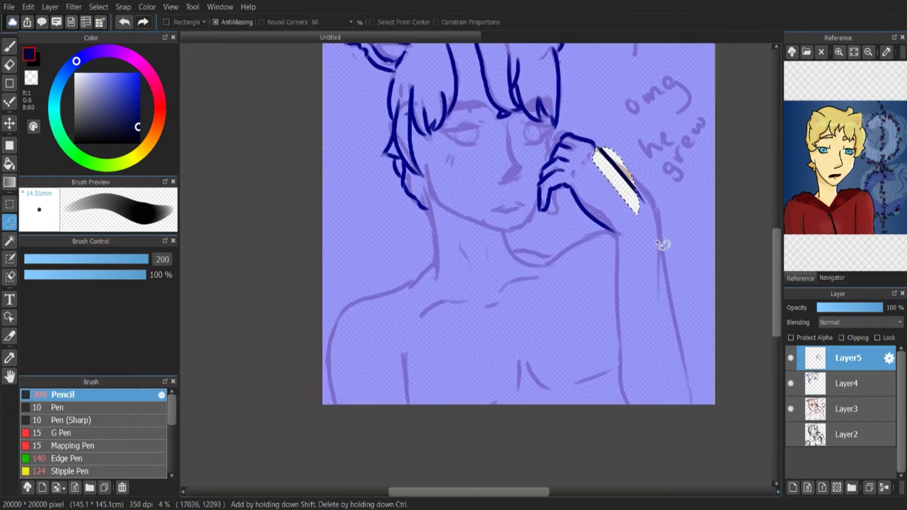
{"action": "key", "text": "ctrl+d"}
{"action": "left_click", "coordinate": [790, 409]}
{"action": "left_click_drag", "start_coordinate": [778, 298], "coordinate": [778, 290]}
{"action": "key", "text": "ctrl+z"}
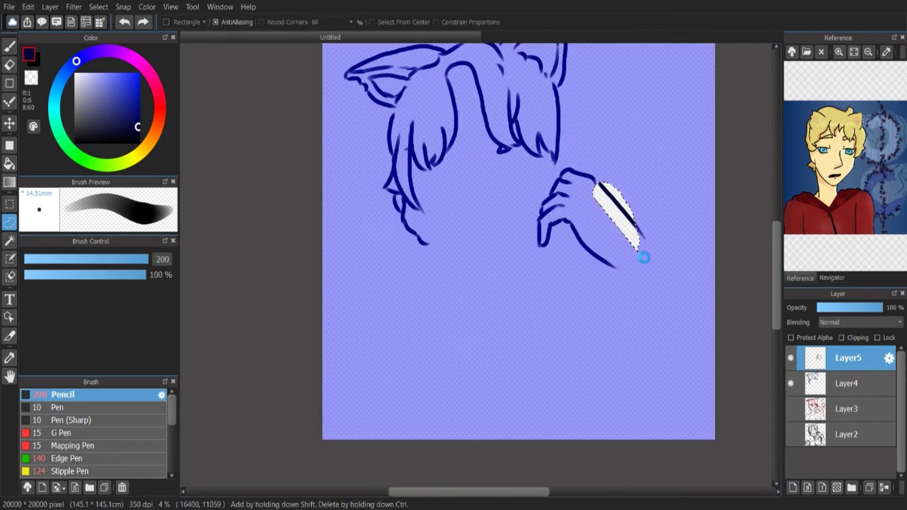
{"action": "key", "text": "ctrl+z"}
{"action": "key", "text": "ctrl+t"}
{"action": "mouse_move", "coordinate": [656, 236]}
{"action": "left_mouse_down"}
{"action": "mouse_move", "coordinate": [634, 240]}
{"action": "mouse_move", "coordinate": [668, 218]}
{"action": "mouse_move", "coordinate": [680, 239]}
{"action": "mouse_move", "coordinate": [657, 212]}
{"action": "mouse_move", "coordinate": [667, 178]}
{"action": "mouse_move", "coordinate": [694, 280]}
{"action": "left_mouse_up"}
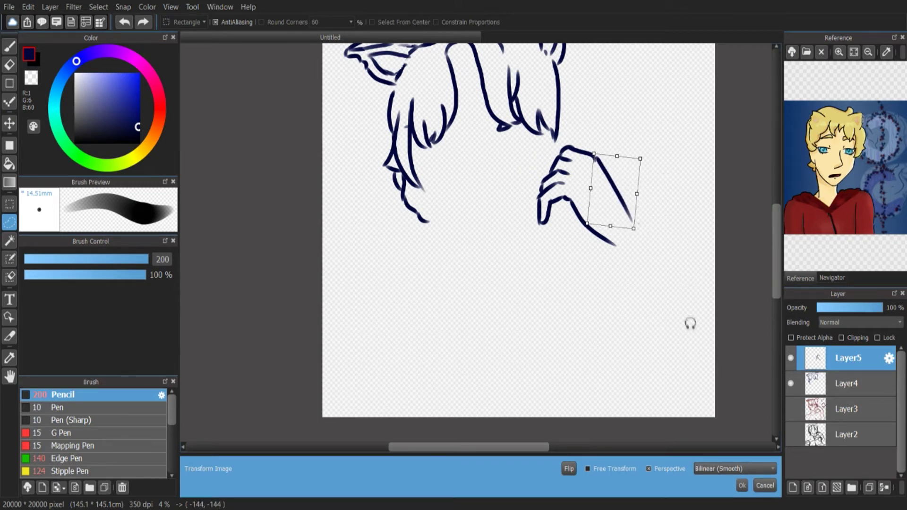
{"action": "left_click", "coordinate": [742, 485]}
{"action": "key", "text": "ctrl+d"}
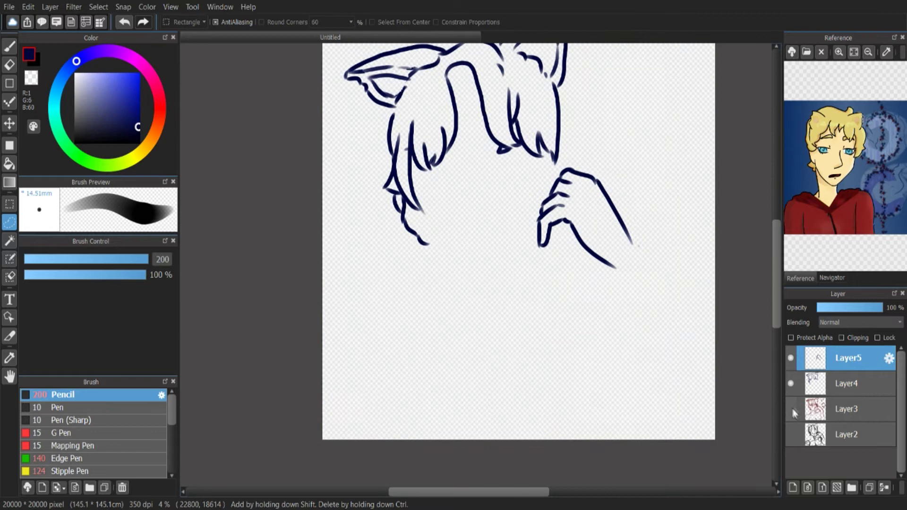
Show the sketch layer, lasso the inked hand and rotate it slightly counterclockwise with Transform to fit the sketch
{"action": "left_click", "coordinate": [790, 409]}
{"action": "mouse_move", "coordinate": [557, 165]}
{"action": "left_mouse_down"}
{"action": "mouse_move", "coordinate": [526, 235]}
{"action": "mouse_move", "coordinate": [594, 162]}
{"action": "left_mouse_up"}
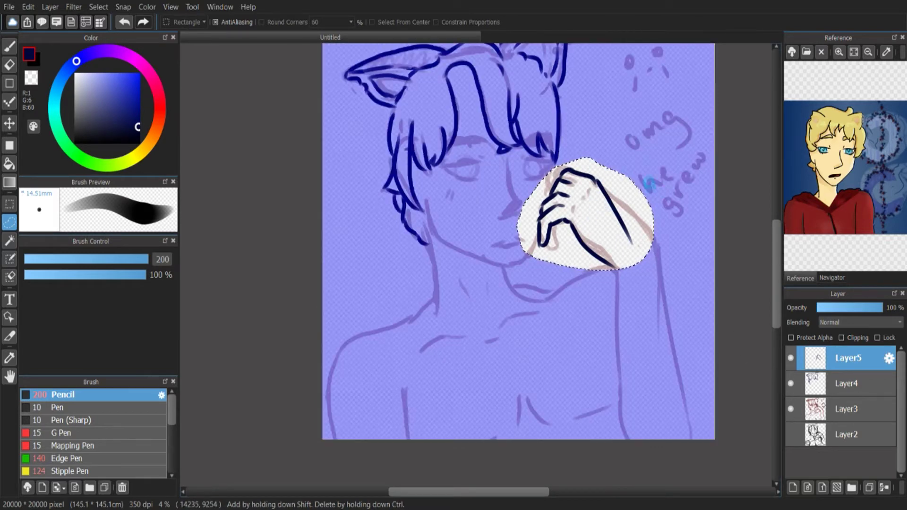
{"action": "key", "text": "ctrl+t"}
{"action": "left_click_drag", "start_coordinate": [684, 214], "coordinate": [686, 199]}
{"action": "mouse_move", "coordinate": [625, 223]}
{"action": "left_mouse_down"}
{"action": "mouse_move", "coordinate": [617, 214]}
{"action": "mouse_move", "coordinate": [623, 222]}
{"action": "left_mouse_up"}
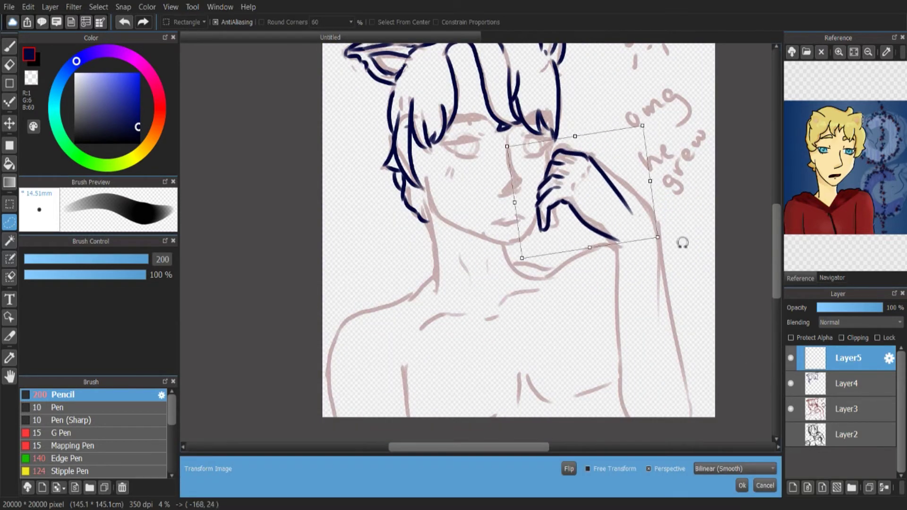
{"action": "left_click_drag", "start_coordinate": [682, 243], "coordinate": [692, 240]}
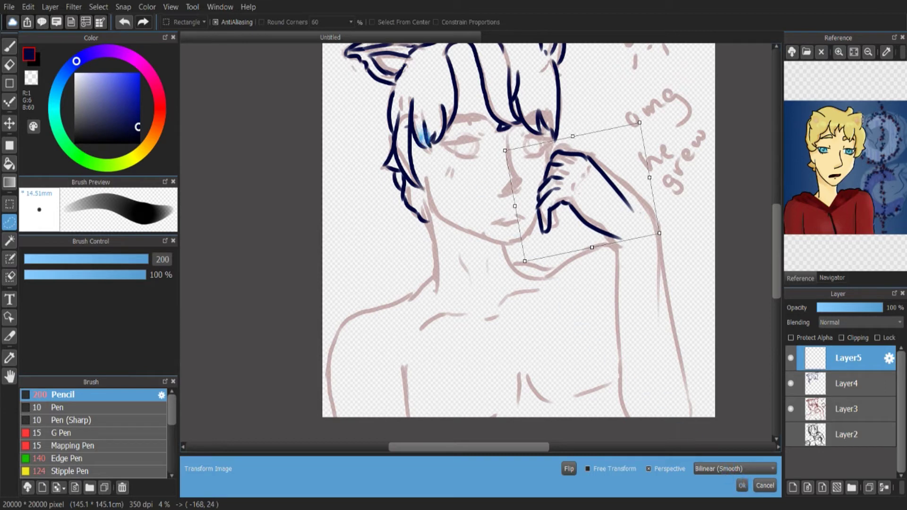
{"action": "left_click", "coordinate": [742, 485]}
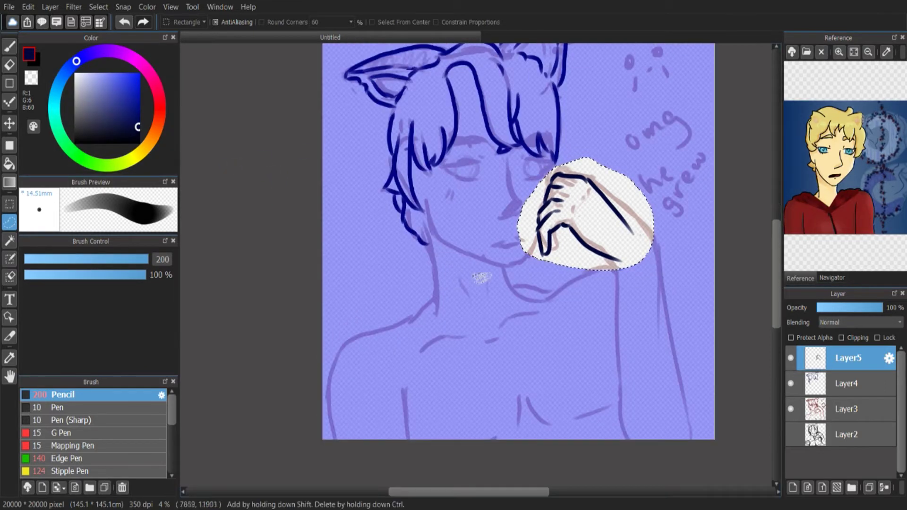
Deselect and ink the outer wrist bend and the forearm's outer edge down to the canvas's lower edge
{"action": "key", "text": "ctrl+d"}
{"action": "key", "text": "b"}
{"action": "mouse_move", "coordinate": [631, 231]}
{"action": "left_mouse_down"}
{"action": "mouse_move", "coordinate": [653, 263]}
{"action": "mouse_move", "coordinate": [656, 444]}
{"action": "mouse_move", "coordinate": [647, 259]}
{"action": "mouse_move", "coordinate": [678, 505]}
{"action": "left_mouse_up"}
{"action": "key", "text": "ctrl+z"}
{"action": "key", "text": "ctrl+z"}
{"action": "key", "text": "ctrl+z"}
{"action": "key", "text": "ctrl+z"}
{"action": "left_click_drag", "start_coordinate": [647, 255], "coordinate": [675, 449]}
{"action": "mouse_move", "coordinate": [612, 260]}
{"action": "left_mouse_down"}
{"action": "mouse_move", "coordinate": [599, 374]}
{"action": "mouse_move", "coordinate": [620, 456]}
{"action": "mouse_move", "coordinate": [618, 446]}
{"action": "left_mouse_up"}
{"action": "key", "text": "ctrl+z"}
{"action": "key", "text": "ctrl+z"}
{"action": "key", "text": "ctrl+z"}
Add a layer beneath the hand layer and draw a guide ellipse across the forearm's lower end
{"action": "left_click", "coordinate": [793, 487]}
{"action": "left_click_drag", "start_coordinate": [835, 361], "coordinate": [834, 391]}
{"action": "mouse_move", "coordinate": [623, 419]}
{"action": "left_mouse_down"}
{"action": "mouse_move", "coordinate": [635, 408]}
{"action": "mouse_move", "coordinate": [624, 415]}
{"action": "left_mouse_up"}
{"action": "left_click_drag", "start_coordinate": [613, 261], "coordinate": [623, 441]}
{"action": "key", "text": "ctrl+z"}
{"action": "left_click_drag", "start_coordinate": [646, 264], "coordinate": [674, 444]}
{"action": "key", "text": "ctrl+z"}
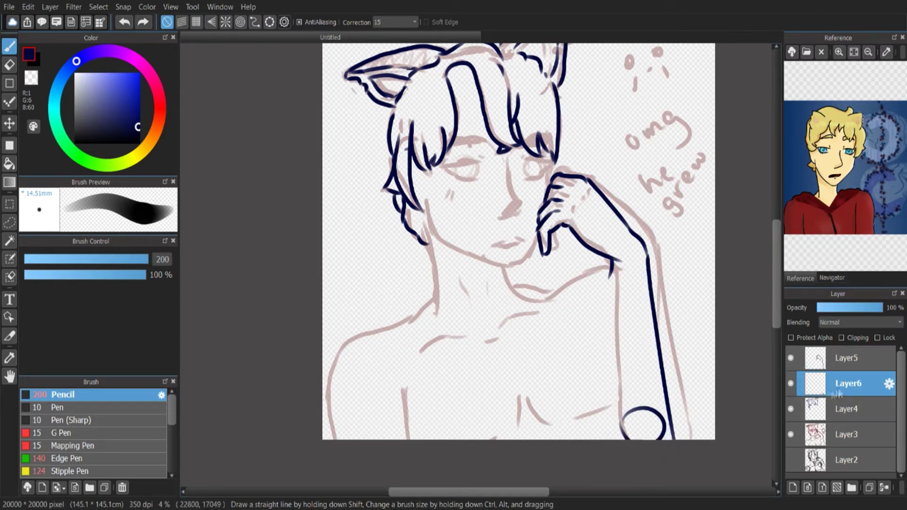
{"action": "key", "text": "ctrl+z"}
{"action": "mouse_move", "coordinate": [620, 416]}
{"action": "left_mouse_down"}
{"action": "mouse_move", "coordinate": [638, 403]}
{"action": "mouse_move", "coordinate": [678, 420]}
{"action": "mouse_move", "coordinate": [622, 422]}
{"action": "left_mouse_up"}
On Layer5, lasso the forearm's outer line below the wrist and delete it
{"action": "left_click", "coordinate": [841, 360]}
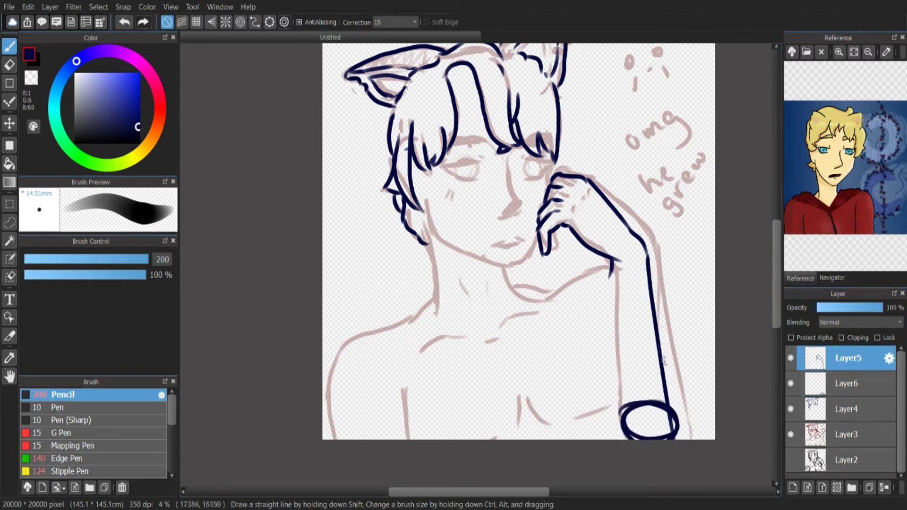
{"action": "left_click", "coordinate": [10, 222]}
{"action": "mouse_move", "coordinate": [649, 260]}
{"action": "left_mouse_down"}
{"action": "mouse_move", "coordinate": [673, 446]}
{"action": "mouse_move", "coordinate": [698, 391]}
{"action": "left_mouse_up"}
{"action": "key", "text": "Delete"}
{"action": "key", "text": "ctrl+d"}
{"action": "key", "text": "b"}
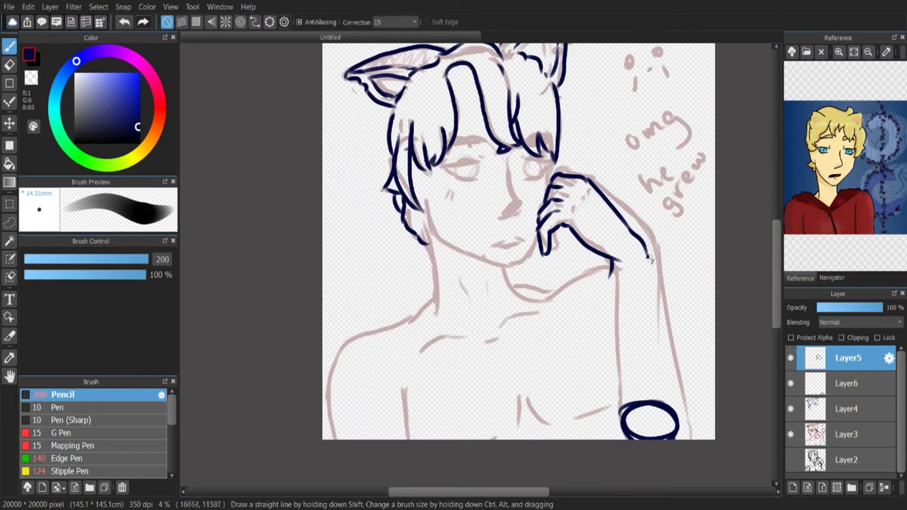
Ink both forearm edges from the wrist to the canvas's lower edge and hide the guide ellipse layer
{"action": "key", "text": "ctrl+z"}
{"action": "left_click_drag", "start_coordinate": [644, 255], "coordinate": [676, 414]}
{"action": "key", "text": "ctrl+z"}
{"action": "left_click_drag", "start_coordinate": [651, 279], "coordinate": [672, 425]}
{"action": "key", "text": "ctrl+z"}
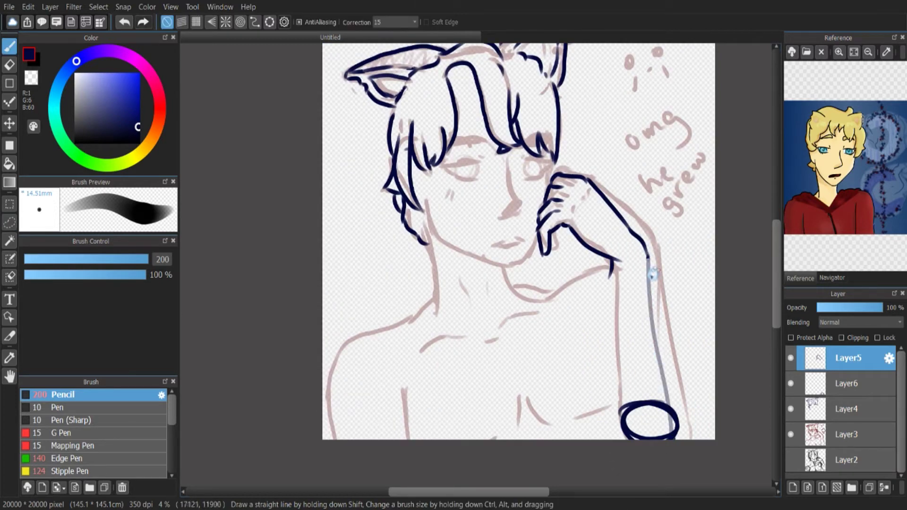
{"action": "mouse_move", "coordinate": [647, 255]}
{"action": "left_mouse_down"}
{"action": "mouse_move", "coordinate": [672, 432]}
{"action": "mouse_move", "coordinate": [661, 335]}
{"action": "mouse_move", "coordinate": [675, 410]}
{"action": "left_mouse_up"}
{"action": "key", "text": "ctrl+z"}
{"action": "key", "text": "ctrl+z"}
{"action": "key", "text": "ctrl+z"}
{"action": "left_click_drag", "start_coordinate": [612, 267], "coordinate": [620, 441]}
{"action": "key", "text": "ctrl+z"}
{"action": "left_click", "coordinate": [791, 383]}
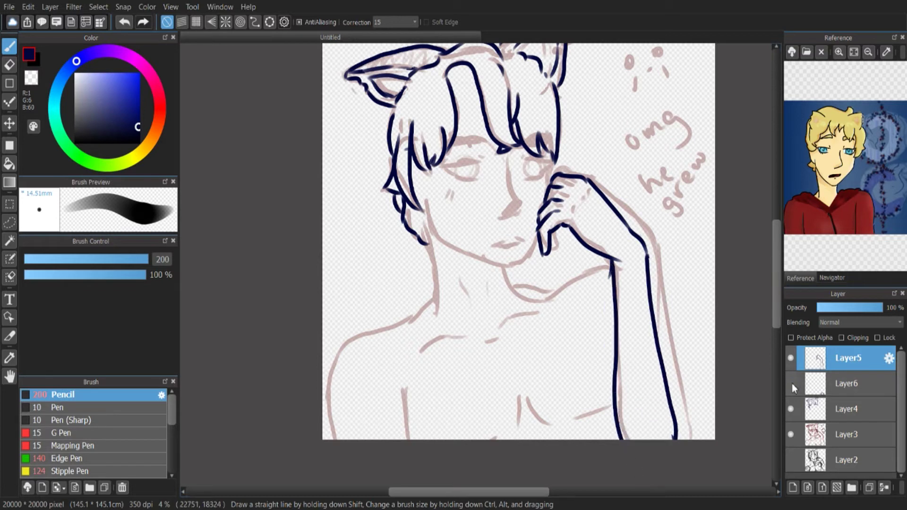
Set the Pencil to the transparent colour and erase the stray line tip at the inner wrist
{"action": "key", "text": "e"}
{"action": "key", "text": "b"}
{"action": "key", "text": "e"}
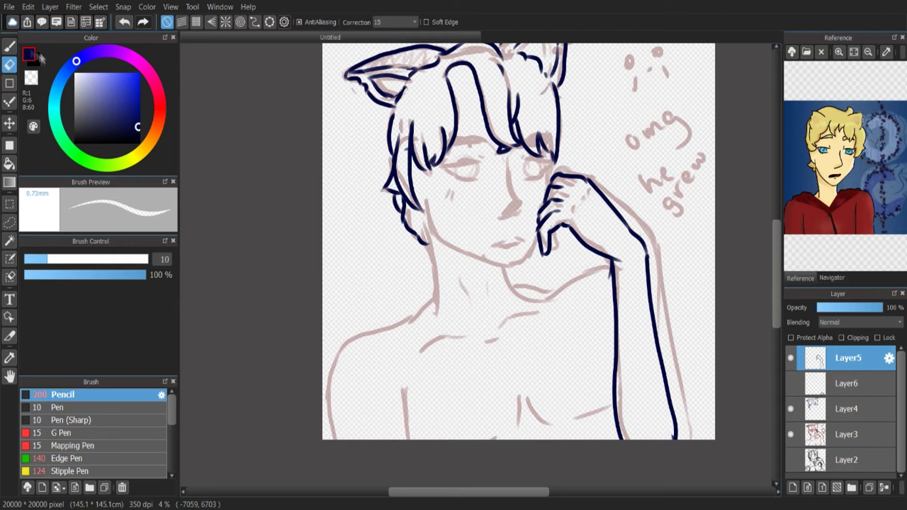
{"action": "key", "text": "b"}
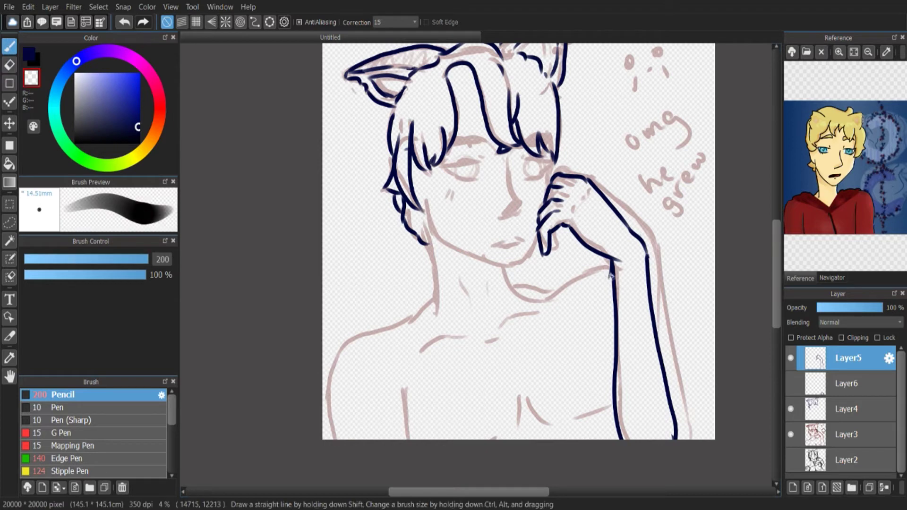
Hide the sketch layer, lasso the forearm's inner line and rotate it clockwise with Transform to widen the lower forearm
{"action": "left_click", "coordinate": [793, 435]}
{"action": "key", "text": "l"}
{"action": "mouse_move", "coordinate": [618, 261]}
{"action": "left_mouse_down"}
{"action": "mouse_move", "coordinate": [606, 276]}
{"action": "mouse_move", "coordinate": [644, 426]}
{"action": "mouse_move", "coordinate": [633, 415]}
{"action": "left_mouse_up"}
{"action": "key", "text": "ctrl+t"}
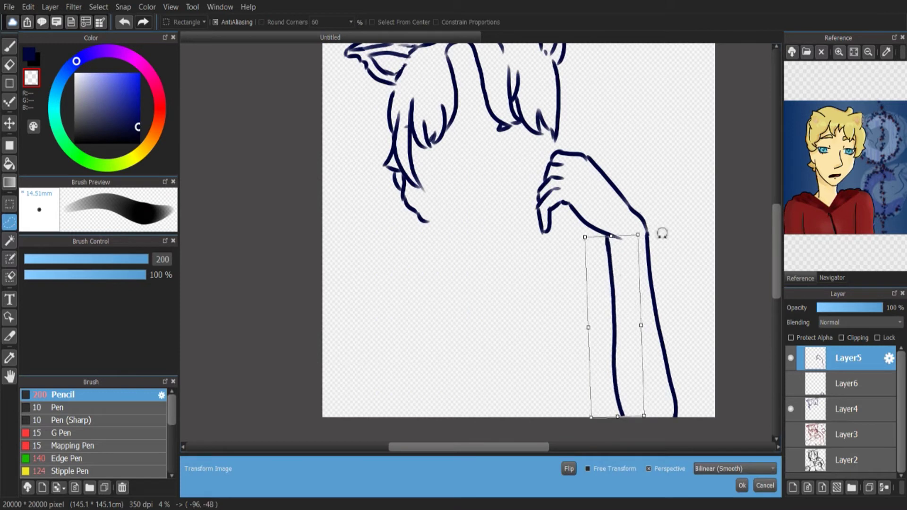
{"action": "left_click_drag", "start_coordinate": [662, 233], "coordinate": [667, 237]}
{"action": "left_click_drag", "start_coordinate": [622, 284], "coordinate": [617, 284]}
{"action": "left_click_drag", "start_coordinate": [655, 239], "coordinate": [660, 242]}
{"action": "left_click_drag", "start_coordinate": [628, 280], "coordinate": [625, 281]}
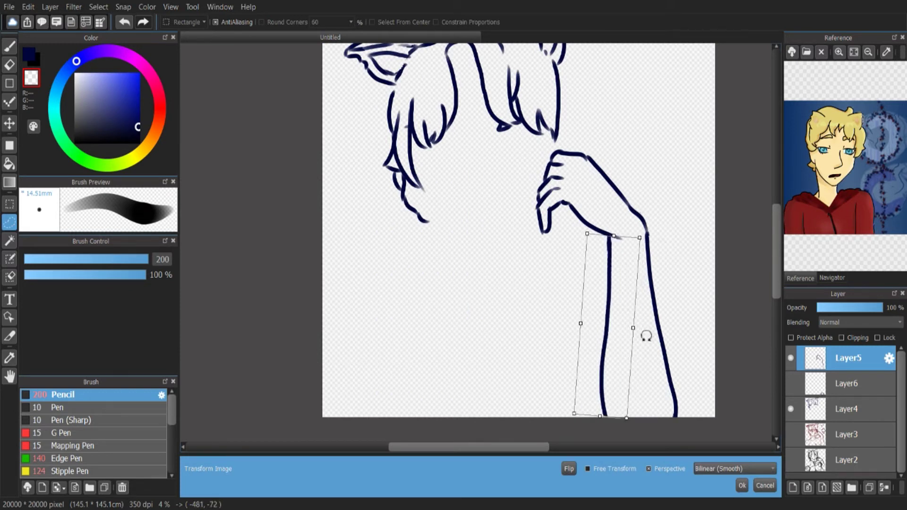
{"action": "left_click_drag", "start_coordinate": [646, 336], "coordinate": [695, 310]}
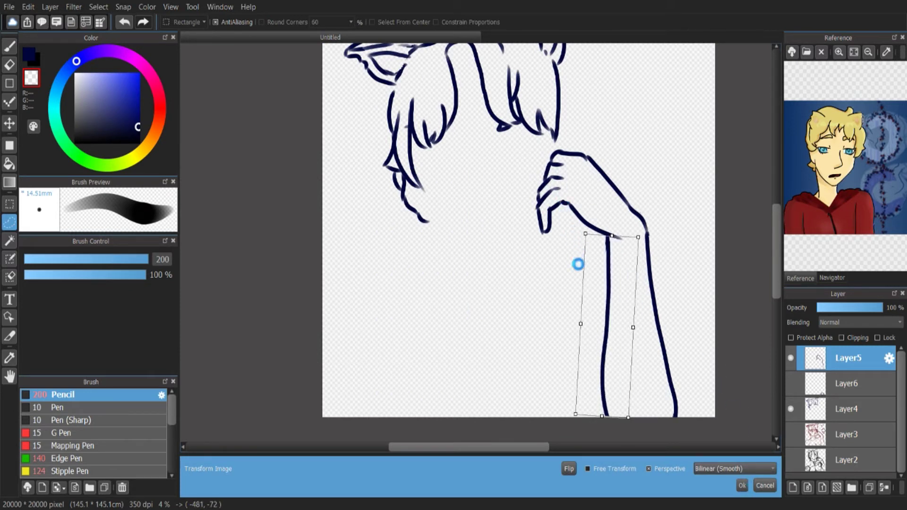
{"action": "key", "text": "Return"}
{"action": "key", "text": "ctrl+d"}
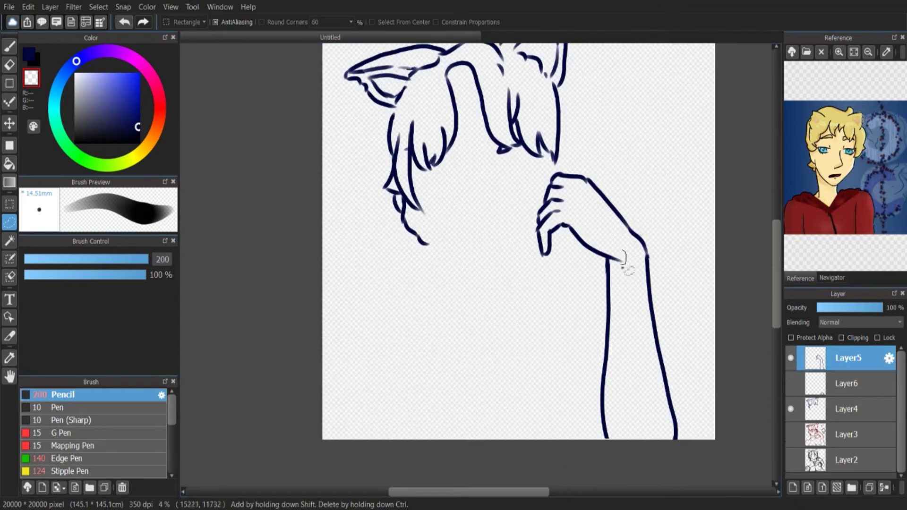
{"action": "mouse_move", "coordinate": [567, 243]}
{"action": "left_mouse_down"}
{"action": "mouse_move", "coordinate": [536, 243]}
{"action": "mouse_move", "coordinate": [622, 253]}
{"action": "mouse_move", "coordinate": [562, 241]}
{"action": "left_mouse_up"}
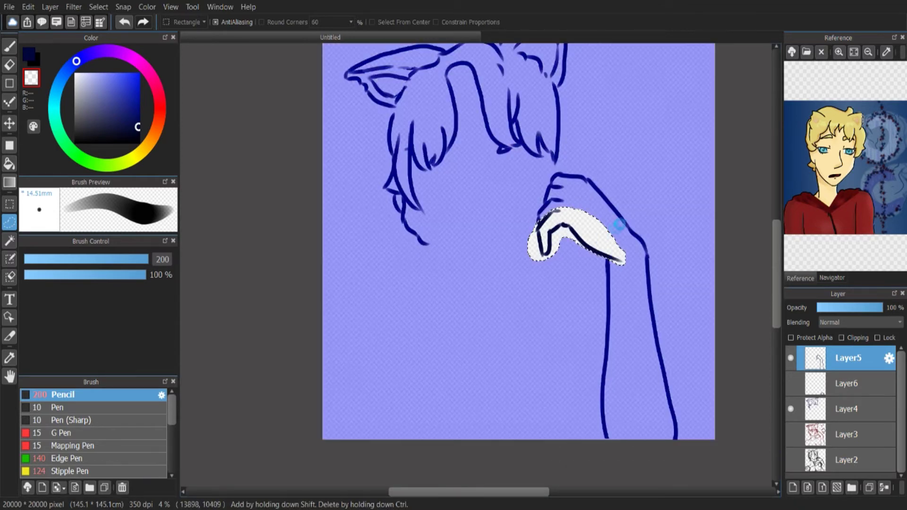
{"action": "key", "text": "ctrl+t"}
{"action": "left_click_drag", "start_coordinate": [637, 165], "coordinate": [632, 188]}
{"action": "left_click", "coordinate": [765, 485]}
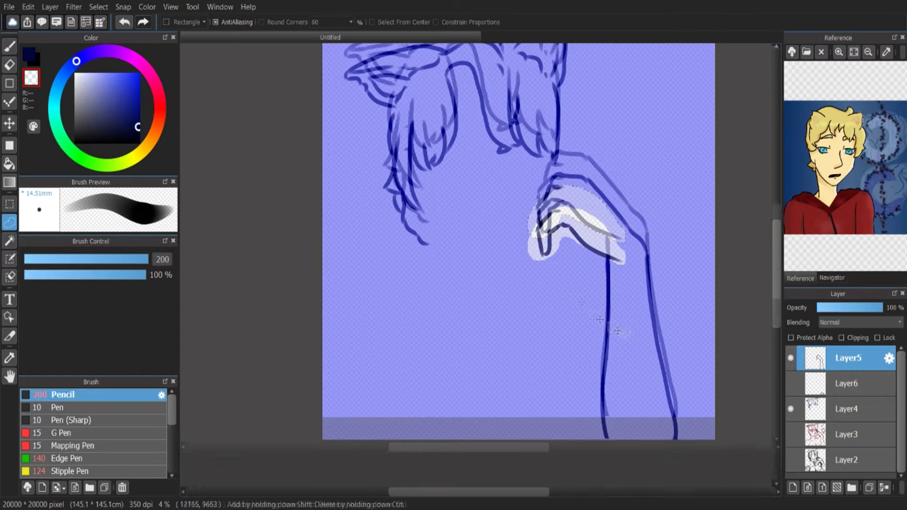
{"action": "key", "text": "ctrl+d"}
Lasso the whole hand down to the wrist, enlarge it slightly with Transform and deselect
{"action": "mouse_move", "coordinate": [538, 191]}
{"action": "left_mouse_down"}
{"action": "mouse_move", "coordinate": [558, 278]}
{"action": "mouse_move", "coordinate": [601, 262]}
{"action": "mouse_move", "coordinate": [655, 260]}
{"action": "mouse_move", "coordinate": [645, 253]}
{"action": "mouse_move", "coordinate": [642, 208]}
{"action": "left_mouse_up"}
{"action": "key", "text": "ctrl+t"}
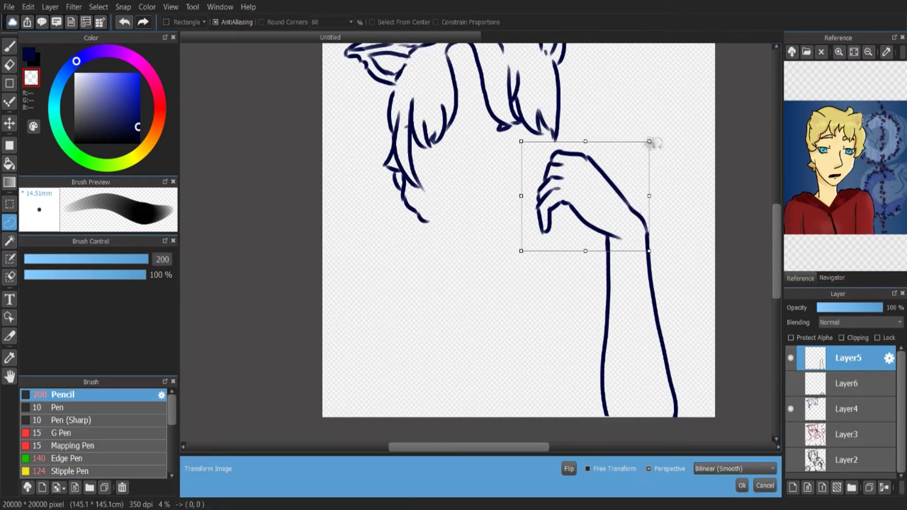
{"action": "left_click_drag", "start_coordinate": [649, 142], "coordinate": [652, 140]}
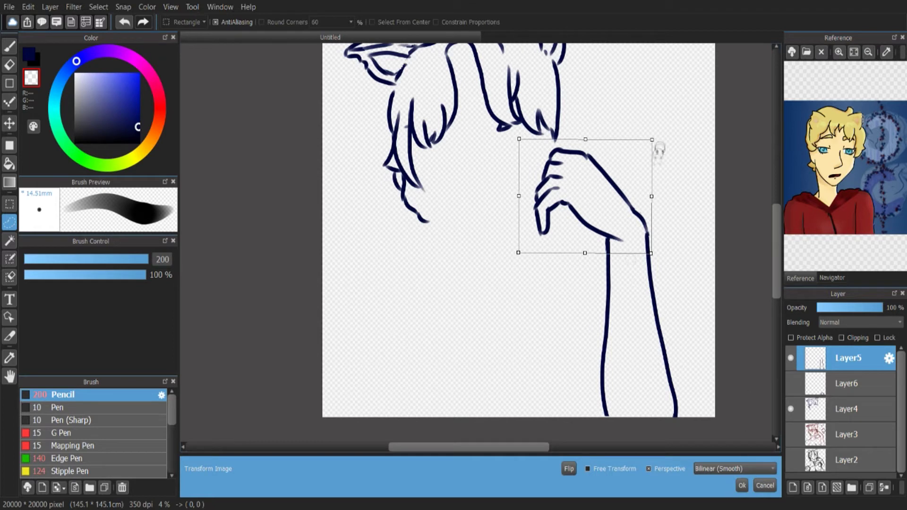
{"action": "left_click_drag", "start_coordinate": [519, 139], "coordinate": [522, 141]}
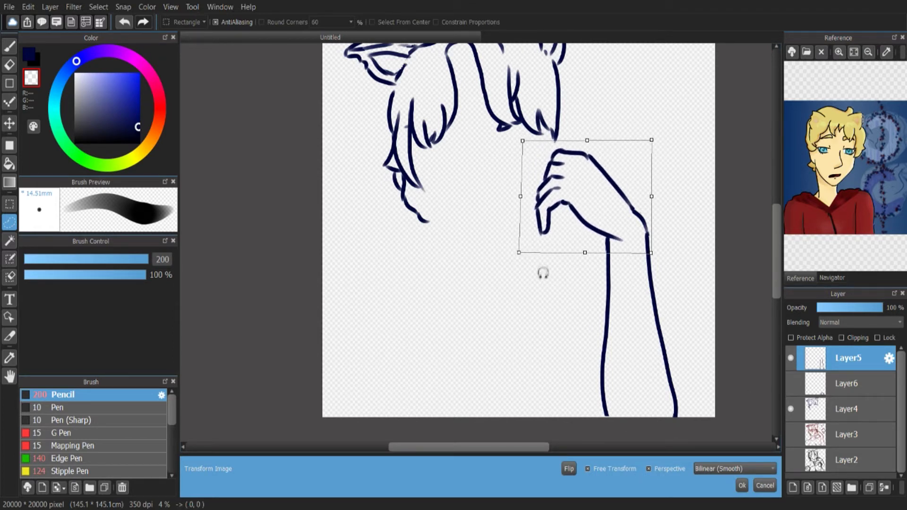
{"action": "left_click", "coordinate": [590, 470]}
{"action": "left_click", "coordinate": [598, 468]}
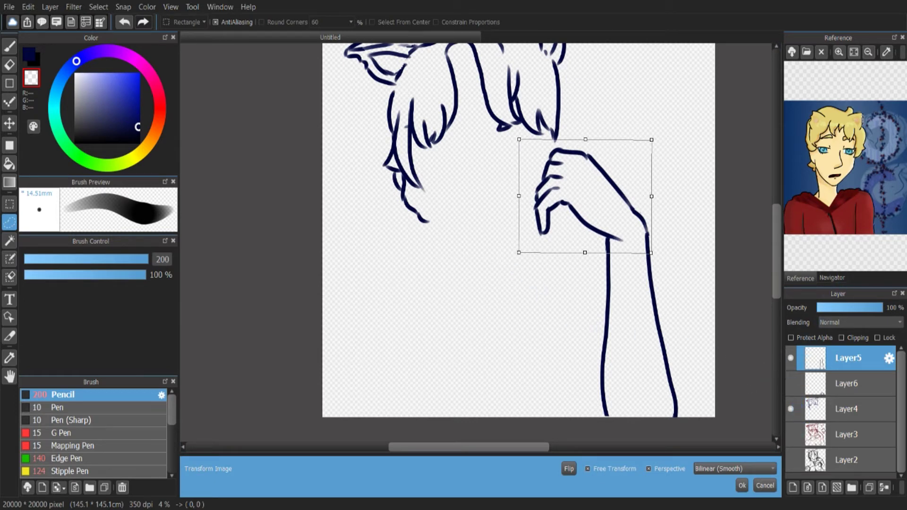
{"action": "left_click", "coordinate": [742, 485]}
{"action": "mouse_move", "coordinate": [497, 226]}
{"action": "left_mouse_down"}
{"action": "mouse_move", "coordinate": [500, 316]}
{"action": "mouse_move", "coordinate": [276, 249]}
{"action": "left_mouse_up"}
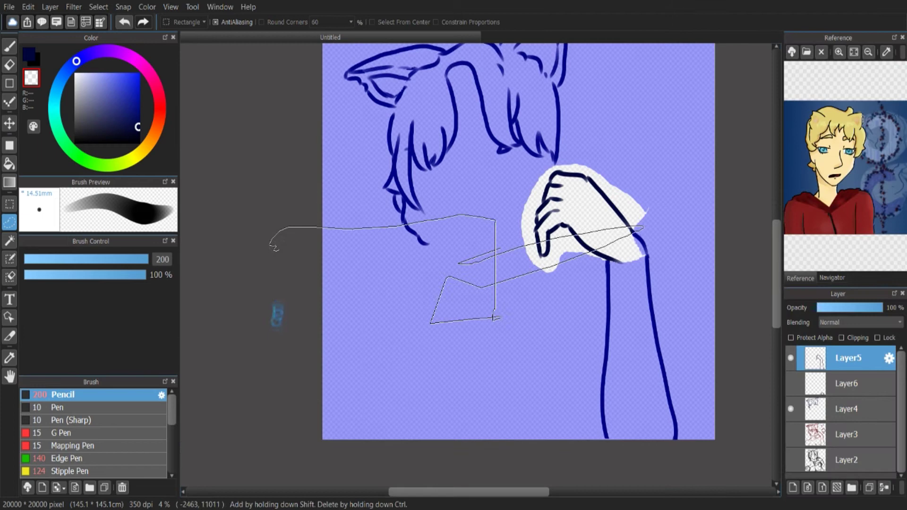
{"action": "key", "text": "ctrl+d"}
Delete the guide ellipse layer and add a new layer above the hand layer, with the sketch shown
{"action": "left_click", "coordinate": [790, 434]}
{"action": "left_click", "coordinate": [790, 435]}
{"action": "left_click", "coordinate": [790, 435]}
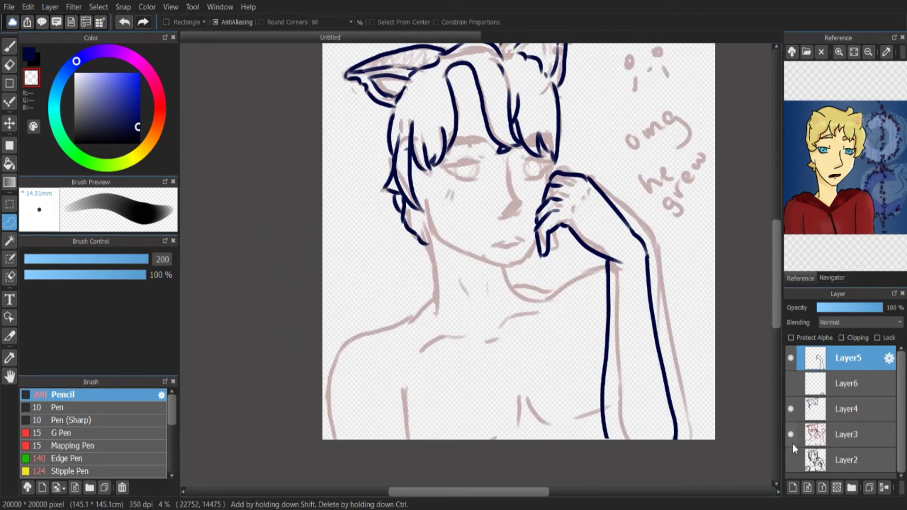
{"action": "left_click", "coordinate": [845, 384]}
{"action": "left_click", "coordinate": [901, 487]}
{"action": "left_click", "coordinate": [791, 410]}
{"action": "left_click", "coordinate": [792, 385]}
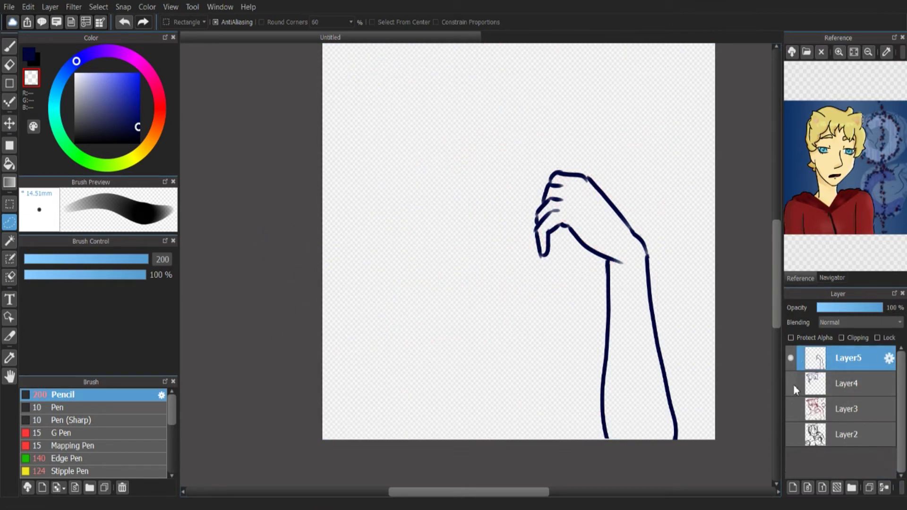
{"action": "left_click", "coordinate": [793, 384]}
{"action": "left_click", "coordinate": [792, 410]}
{"action": "left_click", "coordinate": [792, 487]}
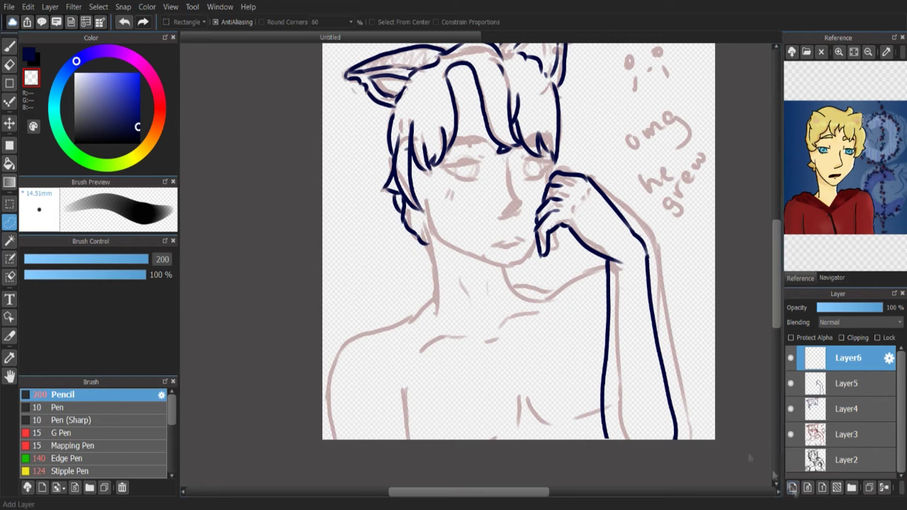
Hide the hand layer and ink the face contour along both cheeks, the jaw and the chin
{"action": "key", "text": "b"}
{"action": "left_click_drag", "start_coordinate": [540, 231], "coordinate": [519, 264]}
{"action": "left_click", "coordinate": [791, 384]}
{"action": "key", "text": "ctrl+z"}
{"action": "key", "text": "ctrl+z"}
{"action": "mouse_move", "coordinate": [551, 159]}
{"action": "left_mouse_down"}
{"action": "mouse_move", "coordinate": [518, 260]}
{"action": "mouse_move", "coordinate": [533, 247]}
{"action": "mouse_move", "coordinate": [520, 267]}
{"action": "mouse_move", "coordinate": [547, 196]}
{"action": "mouse_move", "coordinate": [520, 264]}
{"action": "mouse_move", "coordinate": [489, 261]}
{"action": "left_mouse_up"}
{"action": "key", "text": "ctrl+z"}
{"action": "key", "text": "ctrl+z"}
{"action": "key", "text": "ctrl+z"}
{"action": "key", "text": "ctrl+z"}
{"action": "mouse_move", "coordinate": [428, 203]}
{"action": "left_mouse_down"}
{"action": "mouse_move", "coordinate": [470, 257]}
{"action": "mouse_move", "coordinate": [432, 229]}
{"action": "mouse_move", "coordinate": [478, 265]}
{"action": "left_mouse_up"}
{"action": "key", "text": "ctrl+z"}
{"action": "key", "text": "ctrl+z"}
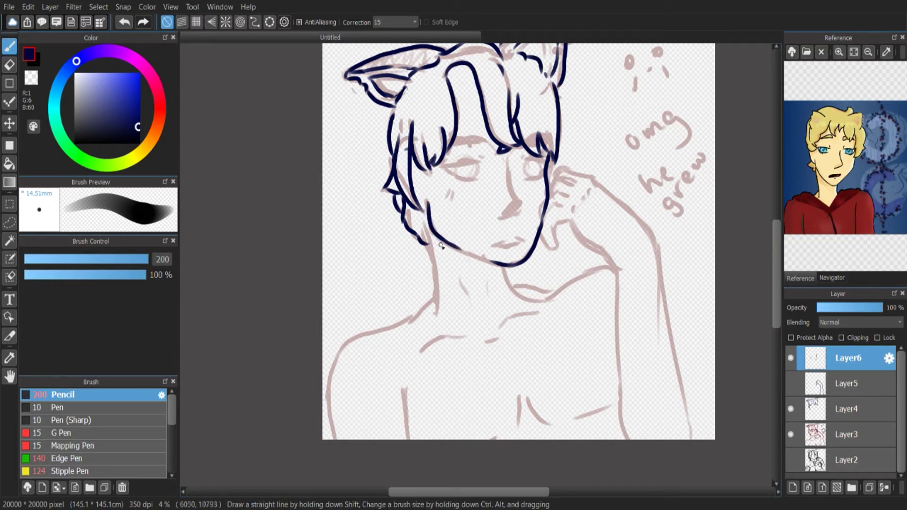
Ink both sides of the neck and the shoulder line toward the raised arm, and show the hand layer
{"action": "left_click_drag", "start_coordinate": [428, 226], "coordinate": [434, 312]}
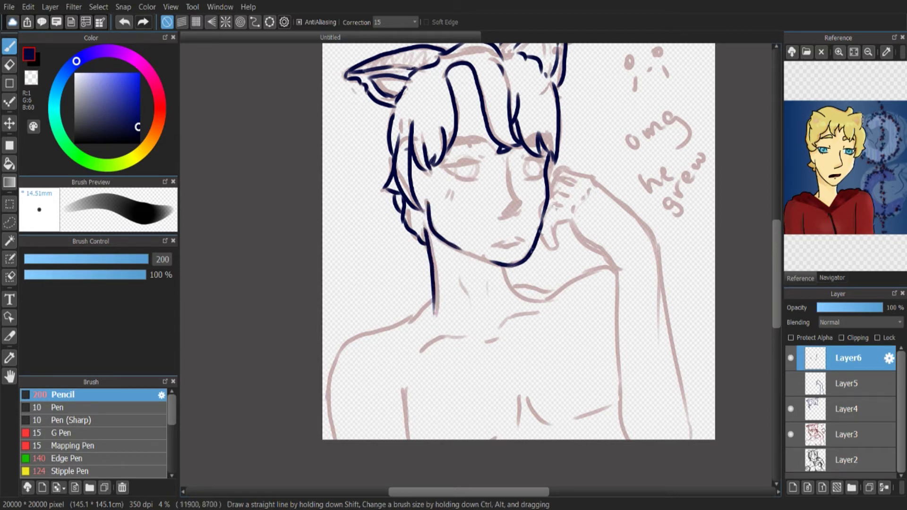
{"action": "left_click_drag", "start_coordinate": [546, 318], "coordinate": [548, 319]}
{"action": "left_click_drag", "start_coordinate": [512, 286], "coordinate": [546, 293]}
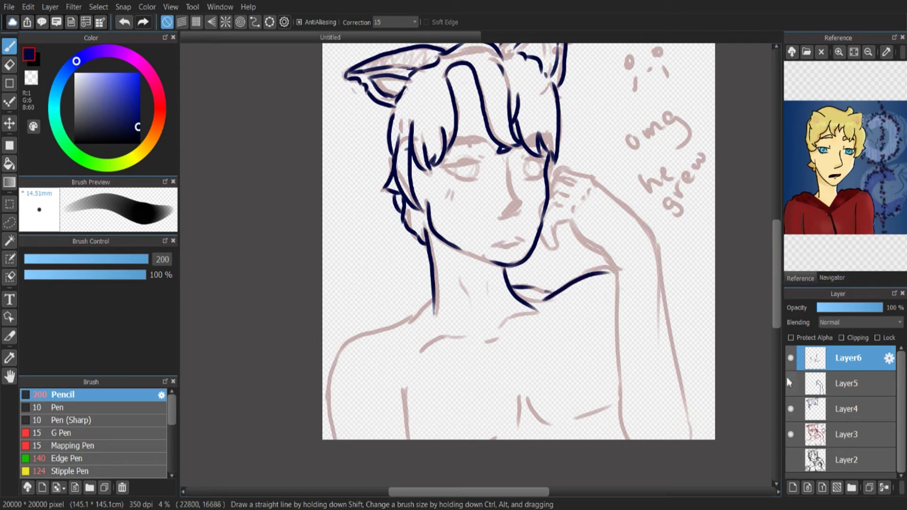
{"action": "left_click", "coordinate": [790, 383]}
{"action": "left_click", "coordinate": [790, 434]}
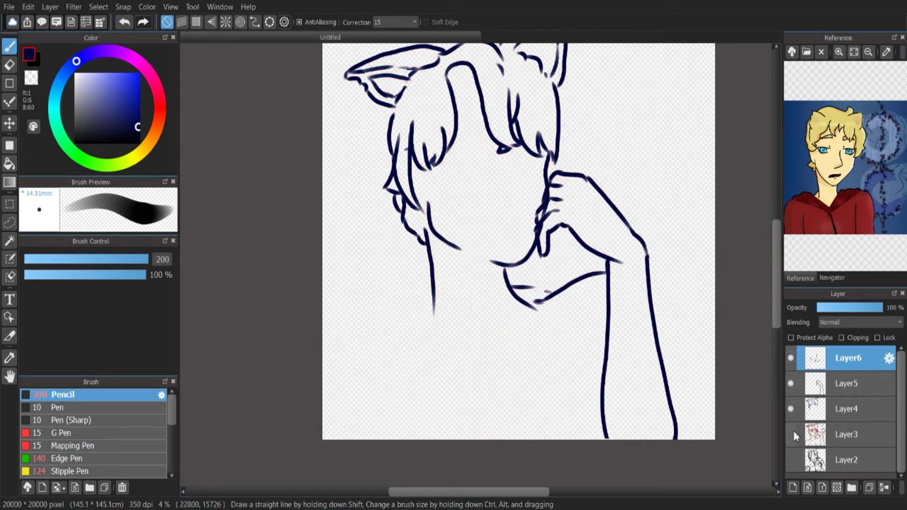
{"action": "left_click", "coordinate": [790, 434]}
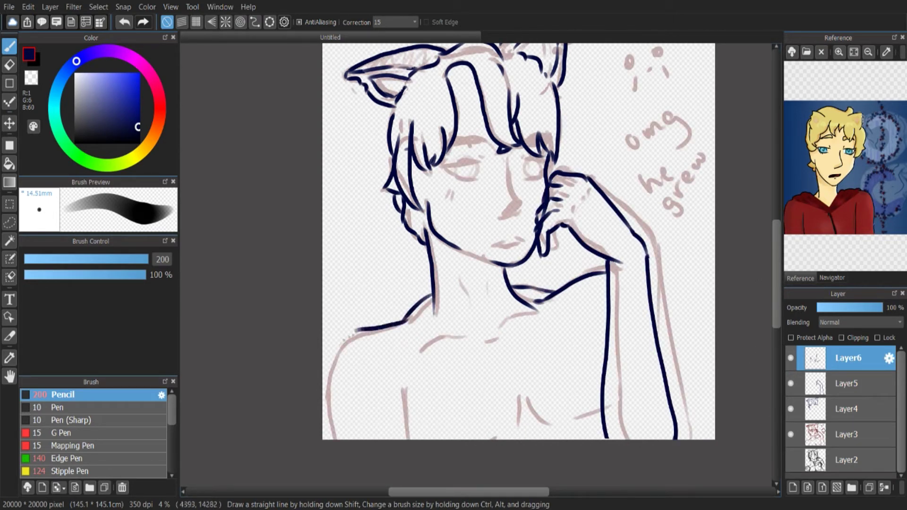
Ink the opposite shoulder from the neck around the upper arm down to the canvas's lower edge
{"action": "key", "text": "ctrl+z"}
{"action": "key", "text": "ctrl+z"}
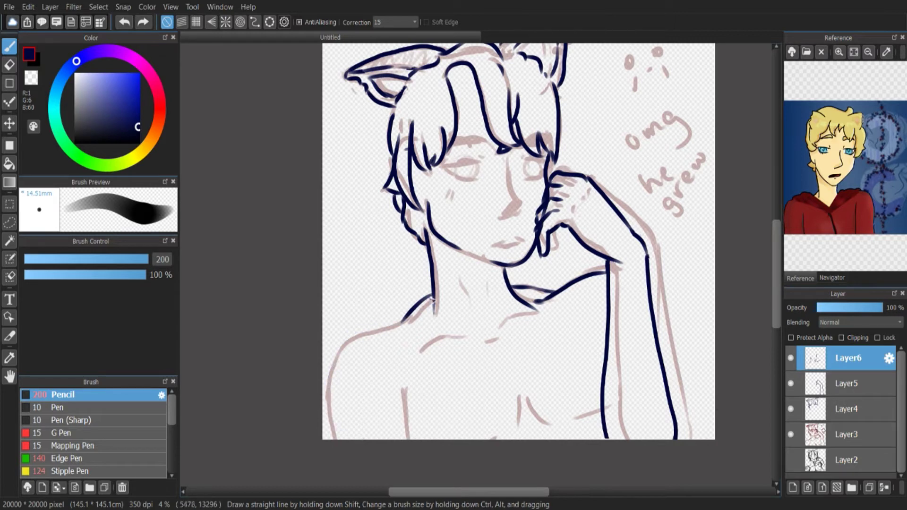
{"action": "mouse_move", "coordinate": [429, 302]}
{"action": "left_mouse_down"}
{"action": "mouse_move", "coordinate": [344, 347]}
{"action": "mouse_move", "coordinate": [330, 423]}
{"action": "mouse_move", "coordinate": [401, 441]}
{"action": "left_mouse_up"}
{"action": "left_click", "coordinate": [790, 433]}
{"action": "left_click", "coordinate": [790, 434]}
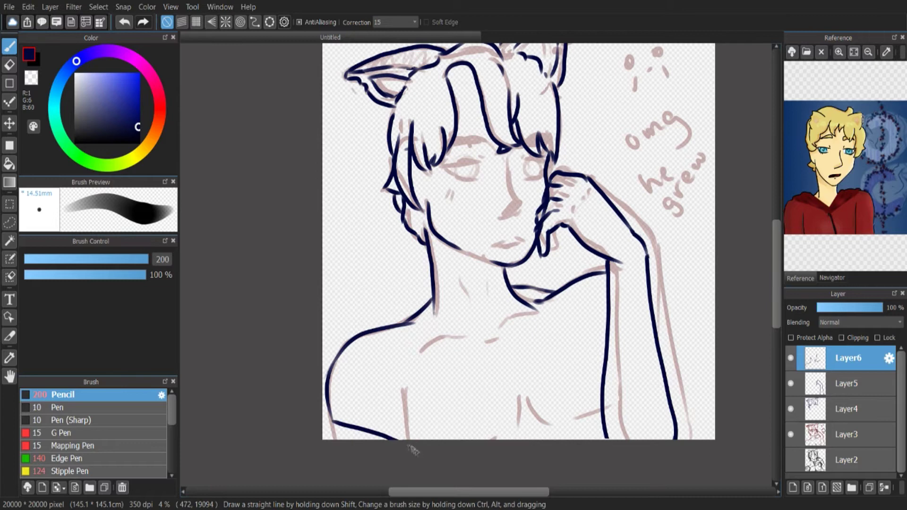
{"action": "left_click", "coordinate": [790, 434]}
{"action": "left_click", "coordinate": [790, 434]}
{"action": "key", "text": "ctrl+z"}
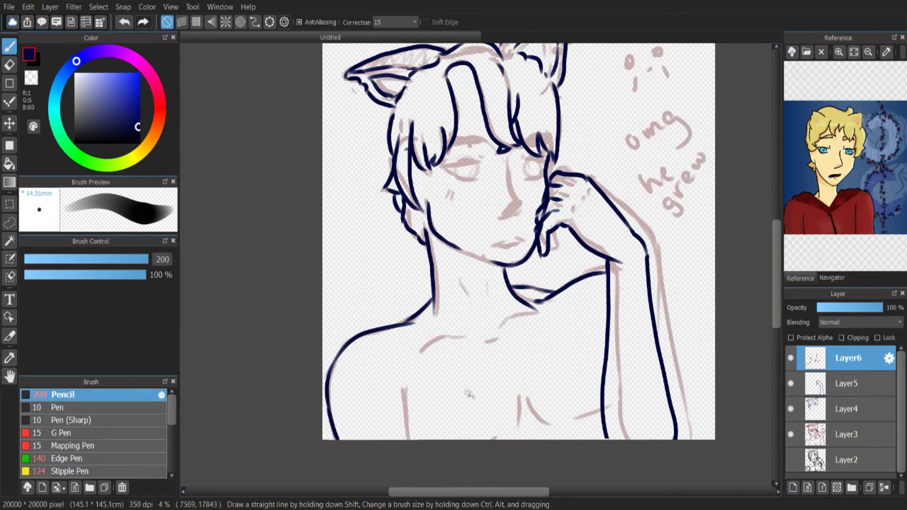
Ink the collarbones and the short neck tendon lines, and hide the sketch layer
{"action": "left_click_drag", "start_coordinate": [445, 336], "coordinate": [459, 337]}
{"action": "left_click_drag", "start_coordinate": [547, 313], "coordinate": [514, 319]}
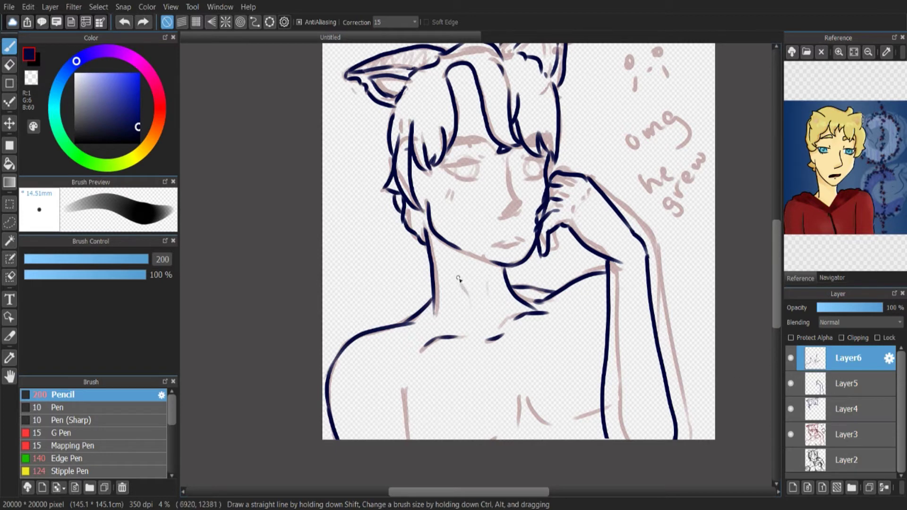
{"action": "left_click", "coordinate": [790, 434]}
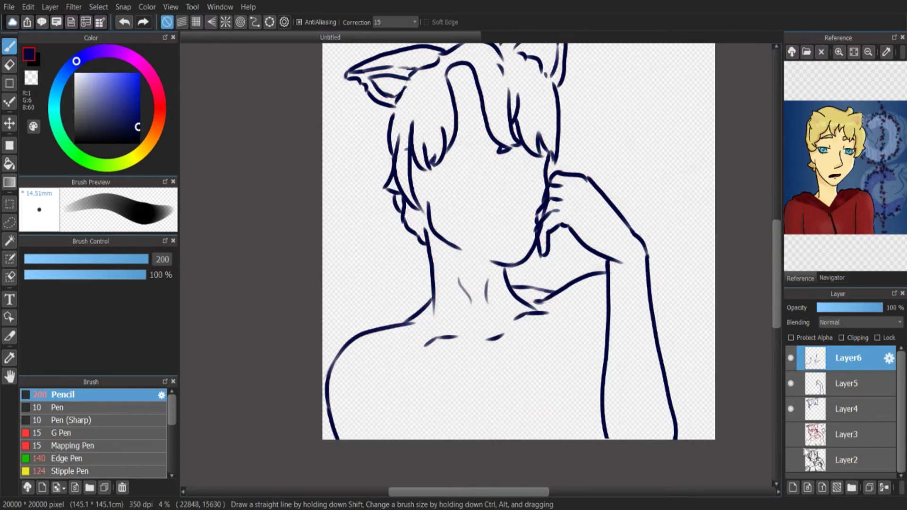
Ink the armpit and chest crease lines over the sketch, and hide the sketch layer
{"action": "scroll", "coordinate": [779, 311], "scroll_direction": "up", "scroll_amount": 2}
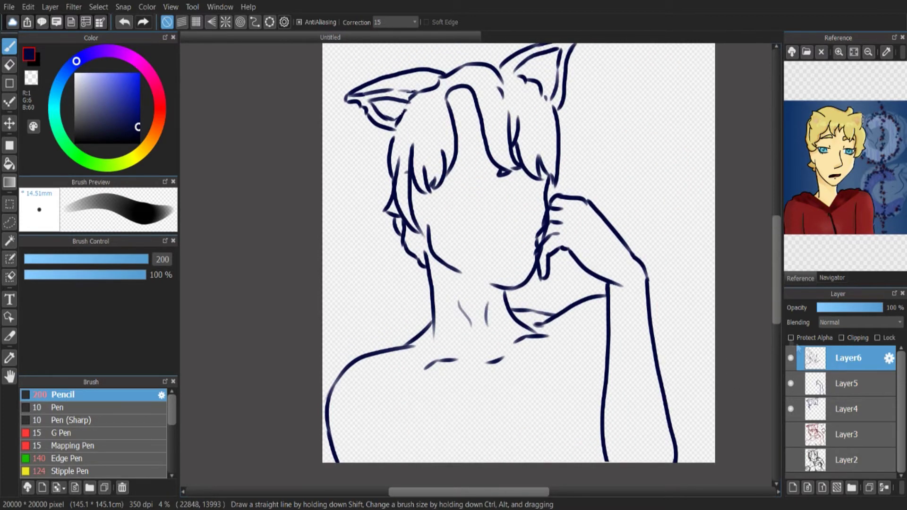
{"action": "left_click", "coordinate": [790, 433]}
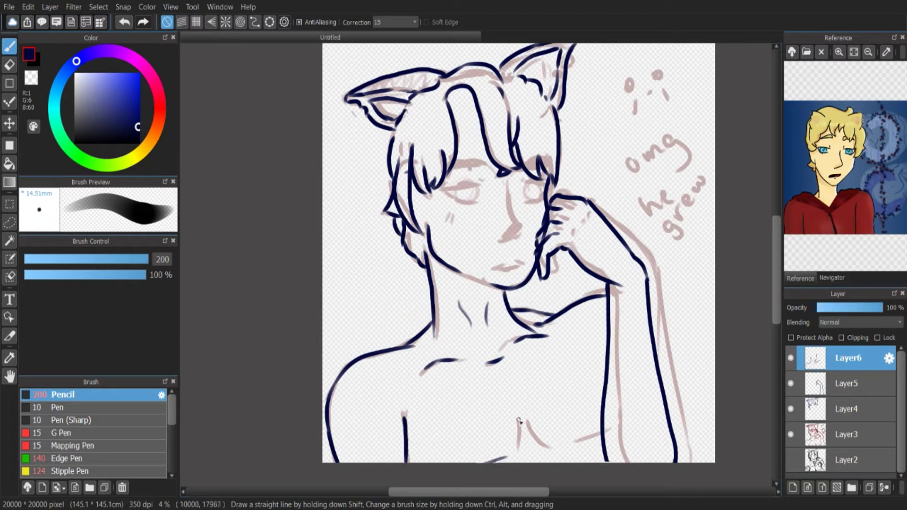
{"action": "left_click", "coordinate": [791, 434]}
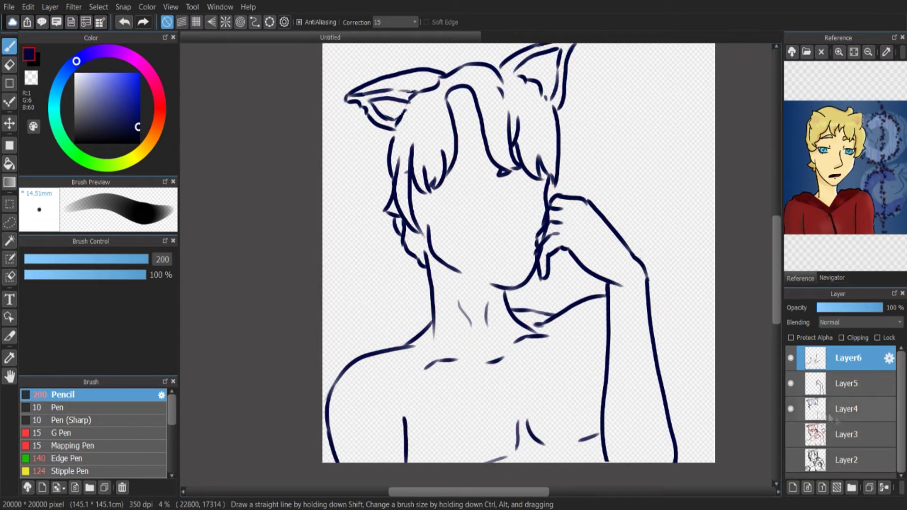
Check the line art by toggling the visibility of the sketch, hand and hair layers
{"action": "scroll", "coordinate": [780, 252], "scroll_direction": "up", "scroll_amount": 1}
{"action": "left_click", "coordinate": [791, 434]}
{"action": "left_click", "coordinate": [790, 434]}
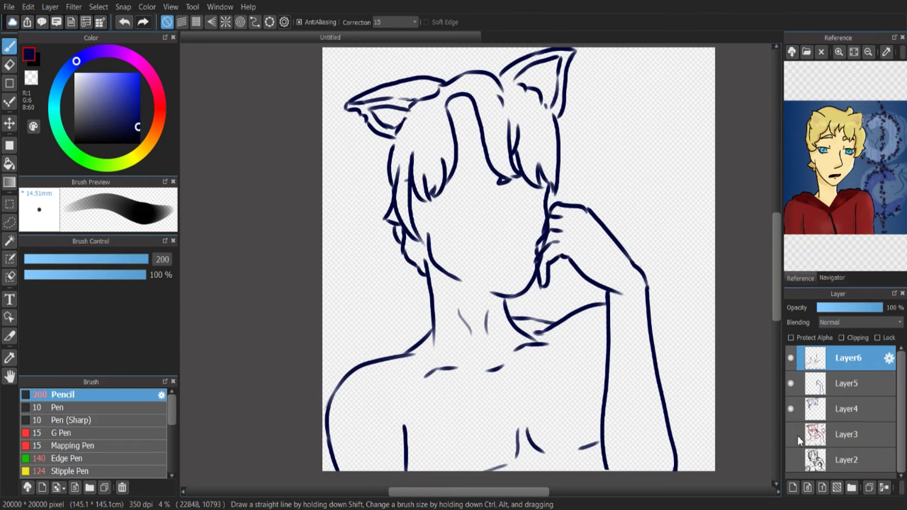
{"action": "left_click", "coordinate": [790, 434]}
{"action": "left_click", "coordinate": [790, 433]}
{"action": "scroll", "coordinate": [772, 341], "scroll_direction": "down", "scroll_amount": 3}
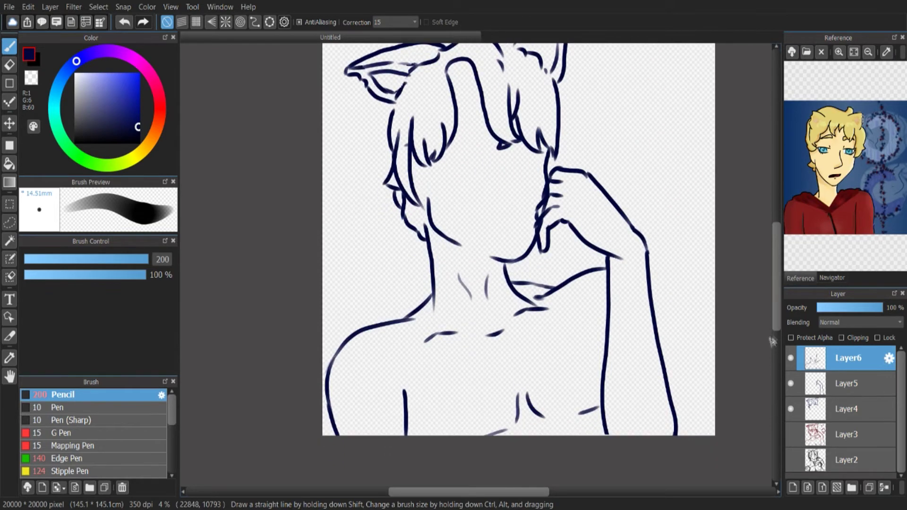
{"action": "left_click", "coordinate": [790, 383]}
{"action": "left_click", "coordinate": [793, 404]}
{"action": "left_click", "coordinate": [793, 404]}
{"action": "left_click", "coordinate": [791, 383]}
{"action": "key", "text": "z"}
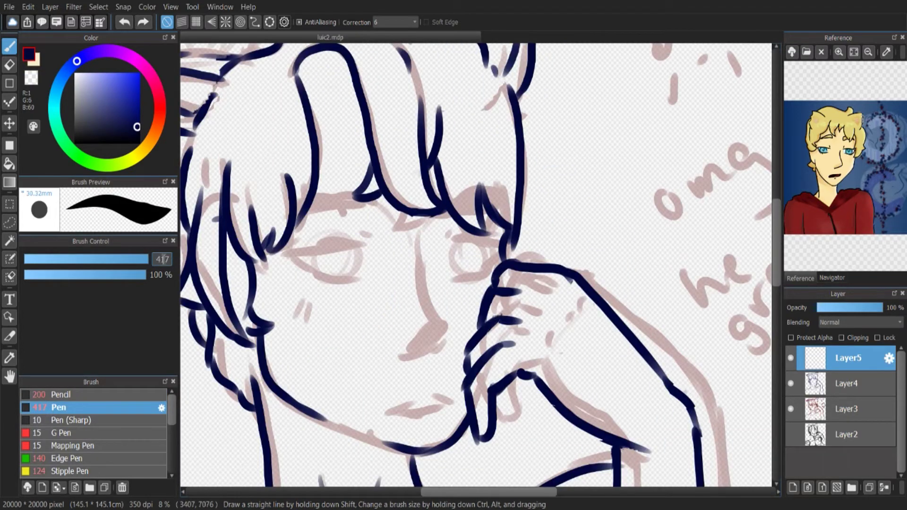
With the pen size set to 200, draw dark red horizontal eye and vertical centre guides across the face
{"action": "double_click", "coordinate": [162, 259]}
{"action": "type", "text": "200"}
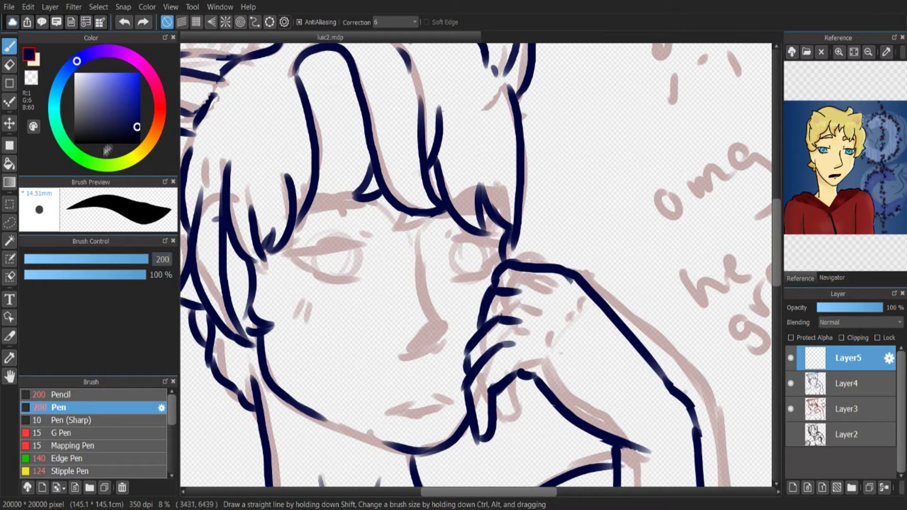
{"action": "type", "text": "x"}
{"action": "left_click_drag", "start_coordinate": [236, 268], "coordinate": [510, 256]}
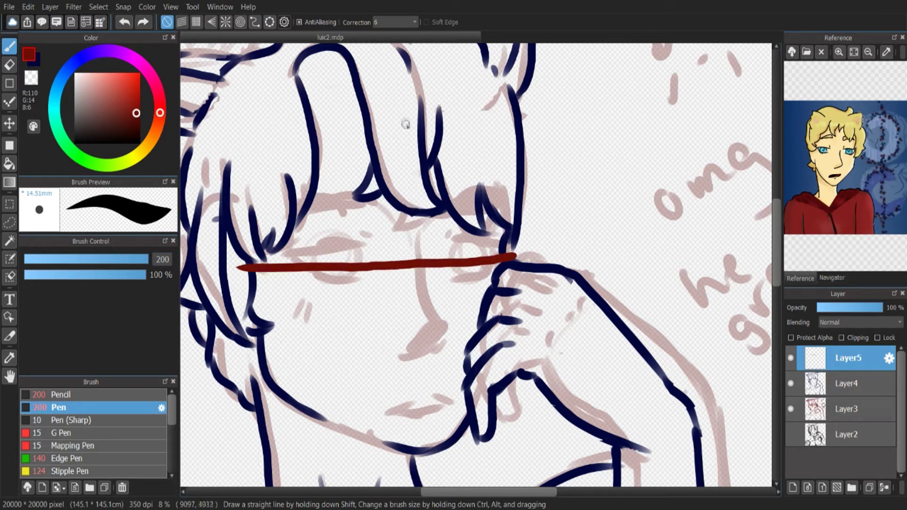
{"action": "mouse_move", "coordinate": [404, 117]}
{"action": "left_mouse_down"}
{"action": "mouse_move", "coordinate": [416, 477]}
{"action": "mouse_move", "coordinate": [409, 263]}
{"action": "mouse_move", "coordinate": [418, 448]}
{"action": "left_mouse_up"}
{"action": "key", "text": "ctrl+z"}
{"action": "key", "text": "ctrl+z"}
{"action": "mouse_move", "coordinate": [405, 75]}
{"action": "left_mouse_down"}
{"action": "mouse_move", "coordinate": [423, 486]}
{"action": "mouse_move", "coordinate": [437, 380]}
{"action": "mouse_move", "coordinate": [444, 487]}
{"action": "left_mouse_up"}
{"action": "key", "text": "ctrl+z"}
{"action": "left_click_drag", "start_coordinate": [350, 271], "coordinate": [352, 273]}
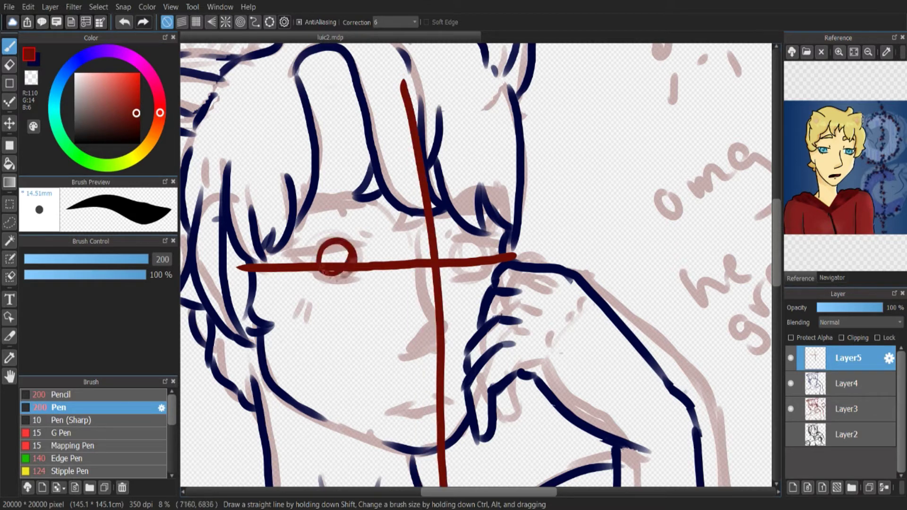
{"action": "mouse_move", "coordinate": [486, 243]}
{"action": "left_mouse_down"}
{"action": "mouse_move", "coordinate": [456, 265]}
{"action": "mouse_move", "coordinate": [486, 243]}
{"action": "left_mouse_up"}
{"action": "key", "text": "ctrl+z"}
{"action": "key", "text": "ctrl+z"}
Sketch the upper and lower eyelids of both eyes in dark red around the horizontal guide
{"action": "mouse_move", "coordinate": [371, 241]}
{"action": "left_mouse_down"}
{"action": "mouse_move", "coordinate": [373, 248]}
{"action": "mouse_move", "coordinate": [330, 259]}
{"action": "mouse_move", "coordinate": [388, 236]}
{"action": "left_mouse_up"}
{"action": "left_click_drag", "start_coordinate": [448, 236], "coordinate": [502, 231]}
{"action": "mouse_move", "coordinate": [325, 240]}
{"action": "left_mouse_down"}
{"action": "mouse_move", "coordinate": [332, 261]}
{"action": "mouse_move", "coordinate": [341, 235]}
{"action": "mouse_move", "coordinate": [275, 255]}
{"action": "left_mouse_up"}
{"action": "key", "text": "ctrl+z"}
{"action": "key", "text": "ctrl+z"}
{"action": "key", "text": "ctrl+z"}
{"action": "key", "text": "ctrl+z"}
{"action": "key", "text": "ctrl+z"}
{"action": "key", "text": "ctrl+z"}
{"action": "key", "text": "ctrl+z"}
{"action": "key", "text": "ctrl+z"}
{"action": "left_click_drag", "start_coordinate": [449, 246], "coordinate": [504, 245]}
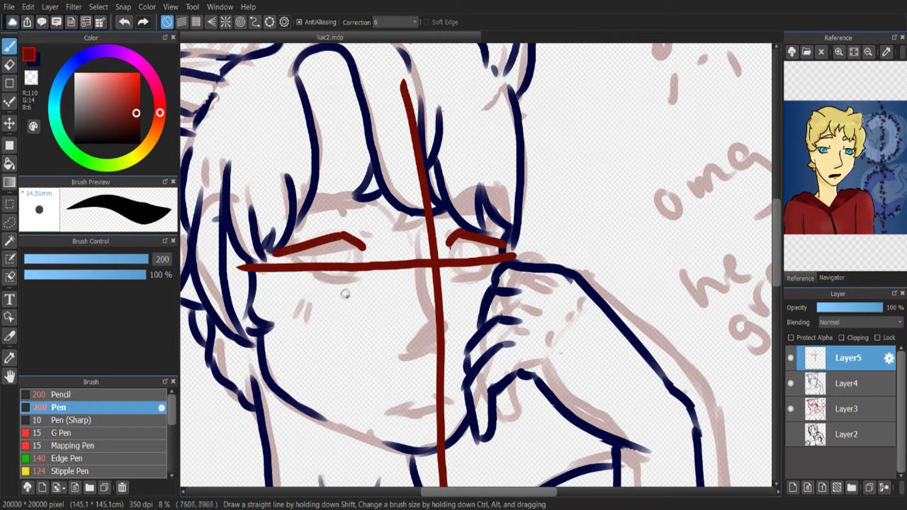
{"action": "left_click_drag", "start_coordinate": [313, 273], "coordinate": [353, 281]}
{"action": "left_click_drag", "start_coordinate": [500, 251], "coordinate": [446, 282]}
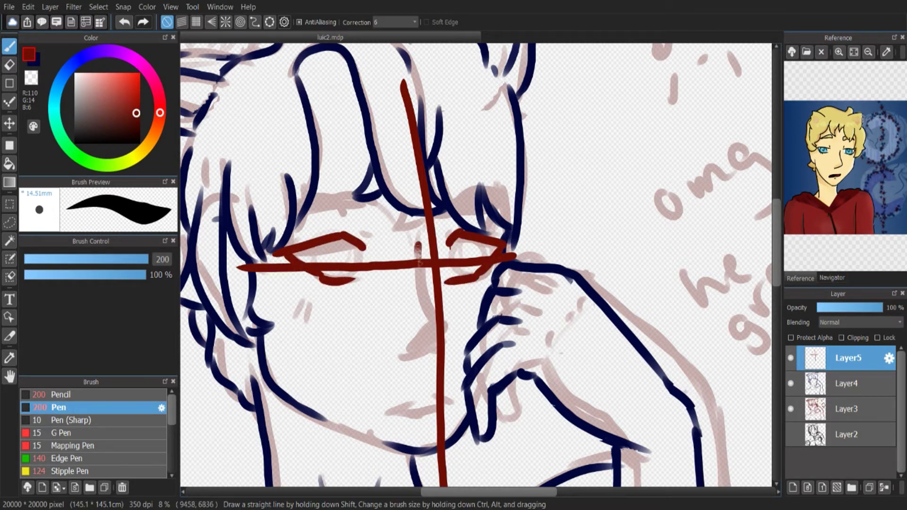
Sketch the nose with a filled underside and the upper lip in dark red over the faded sketch
{"action": "mouse_move", "coordinate": [417, 243]}
{"action": "left_mouse_down"}
{"action": "mouse_move", "coordinate": [441, 322]}
{"action": "mouse_move", "coordinate": [416, 357]}
{"action": "mouse_move", "coordinate": [437, 336]}
{"action": "left_mouse_up"}
{"action": "left_click_drag", "start_coordinate": [391, 407], "coordinate": [417, 397]}
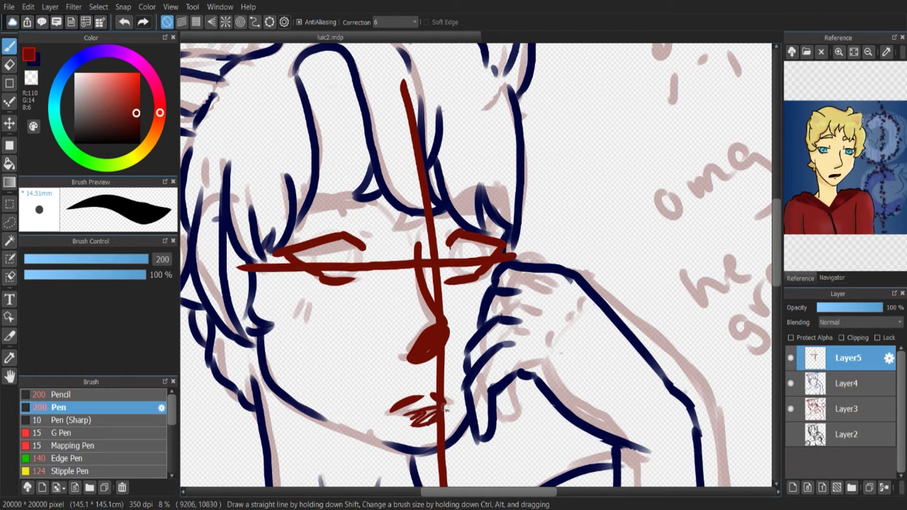
{"action": "key", "text": "ctrl+z"}
{"action": "key", "text": "ctrl+z"}
{"action": "key", "text": "ctrl+z"}
{"action": "key", "text": "ctrl+z"}
Hide the sketch layer to check the red guides, and redraw the short lower lip line
{"action": "left_click", "coordinate": [790, 409]}
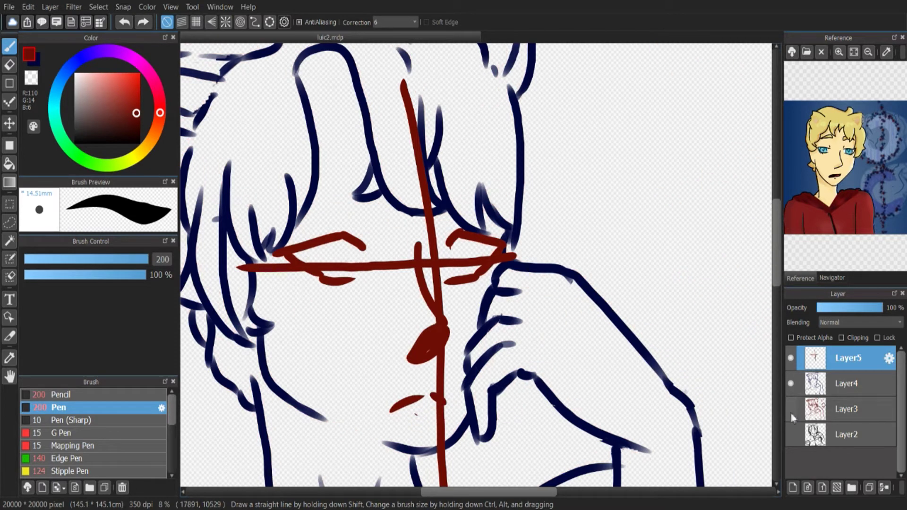
{"action": "left_click", "coordinate": [791, 410]}
{"action": "left_click", "coordinate": [789, 391]}
{"action": "left_click", "coordinate": [790, 408]}
{"action": "left_click", "coordinate": [790, 383]}
{"action": "left_click_drag", "start_coordinate": [415, 415], "coordinate": [431, 411]}
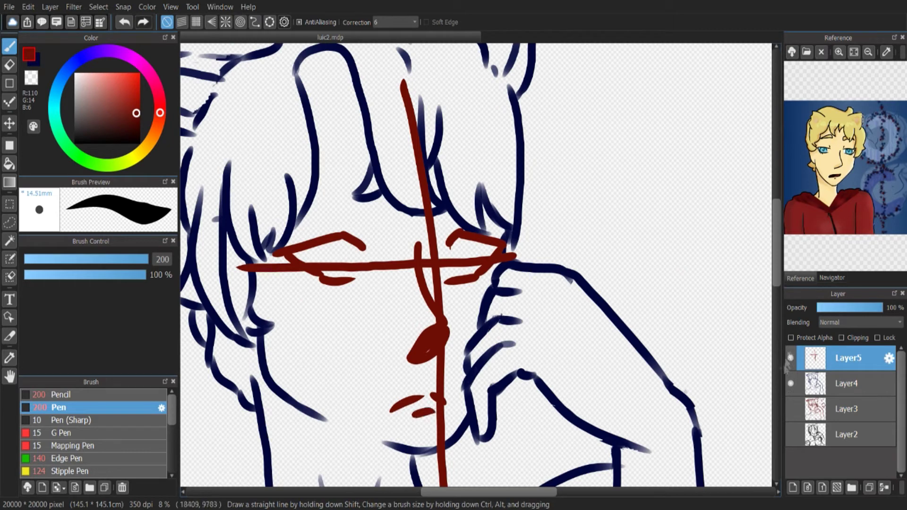
Fade the red guide layer to 10% opacity and add a new layer above it for navy inking
{"action": "left_click_drag", "start_coordinate": [840, 308], "coordinate": [824, 308]}
{"action": "left_click", "coordinate": [793, 487]}
{"action": "left_click", "coordinate": [37, 62]}
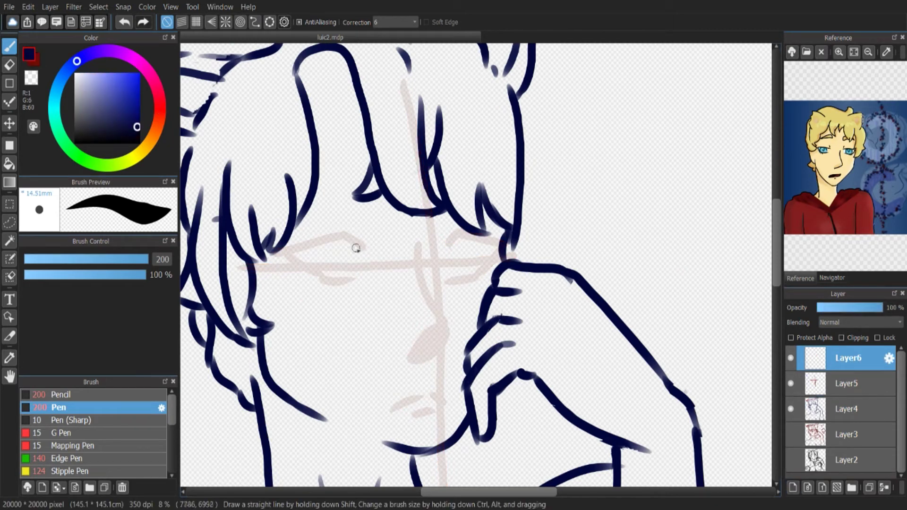
Ink the upper and lower eyelids of both eyes in navy over the faded red guides
{"action": "key", "text": "ctrl+z"}
{"action": "mouse_move", "coordinate": [359, 247]}
{"action": "left_mouse_down"}
{"action": "mouse_move", "coordinate": [300, 272]}
{"action": "mouse_move", "coordinate": [346, 244]}
{"action": "left_mouse_up"}
{"action": "key", "text": "ctrl+z"}
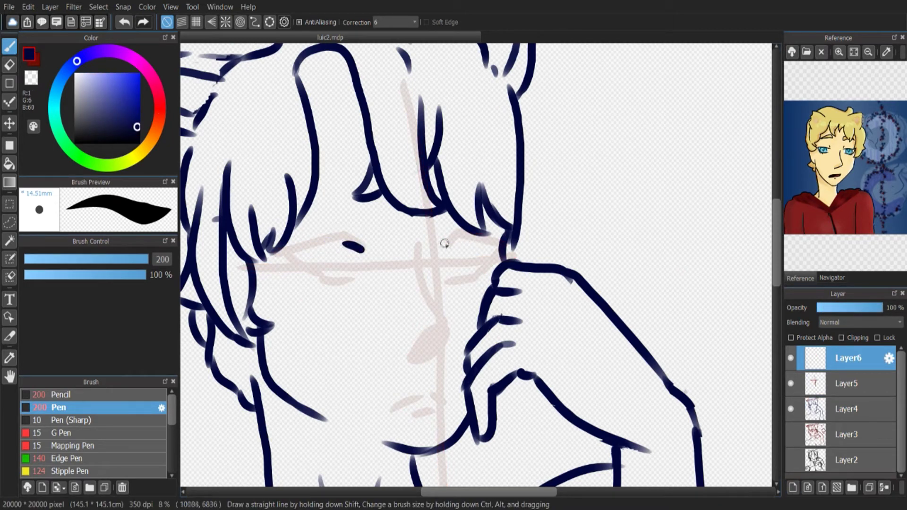
{"action": "left_click_drag", "start_coordinate": [446, 245], "coordinate": [466, 234]}
{"action": "key", "text": "ctrl+z"}
{"action": "key", "text": "ctrl+z"}
{"action": "left_click_drag", "start_coordinate": [361, 246], "coordinate": [345, 240]}
{"action": "left_click_drag", "start_coordinate": [449, 245], "coordinate": [470, 234]}
{"action": "key", "text": "ctrl+z"}
{"action": "left_click_drag", "start_coordinate": [346, 240], "coordinate": [297, 257]}
{"action": "left_click_drag", "start_coordinate": [467, 234], "coordinate": [498, 253]}
{"action": "left_click_drag", "start_coordinate": [297, 259], "coordinate": [334, 281]}
{"action": "left_click_drag", "start_coordinate": [498, 258], "coordinate": [454, 271]}
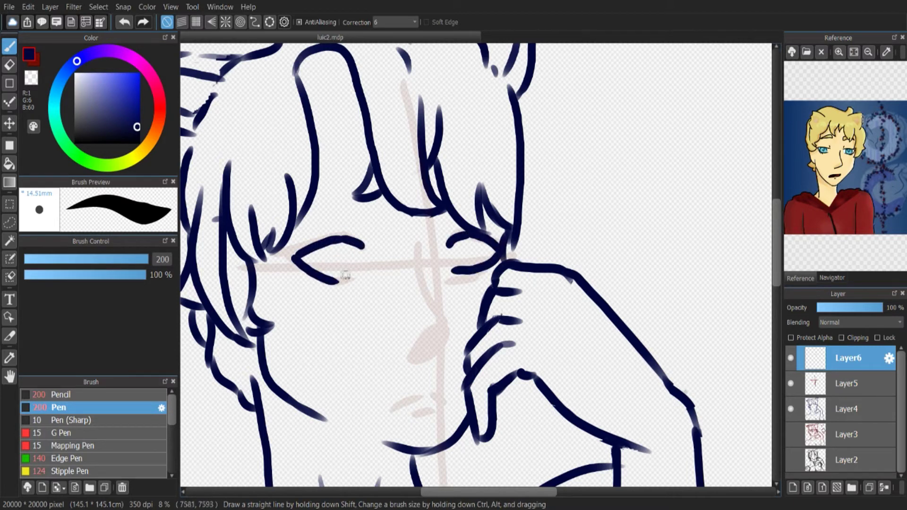
Undo the navy eyelid strokes on both eyes
{"action": "key", "text": "ctrl+z"}
{"action": "key", "text": "ctrl+z"}
{"action": "key", "text": "ctrl+z"}
{"action": "key", "text": "ctrl+z"}
{"action": "key", "text": "ctrl+z"}
{"action": "key", "text": "ctrl+z"}
{"action": "key", "text": "ctrl+minus"}
{"action": "key", "text": "ctrl+minus"}
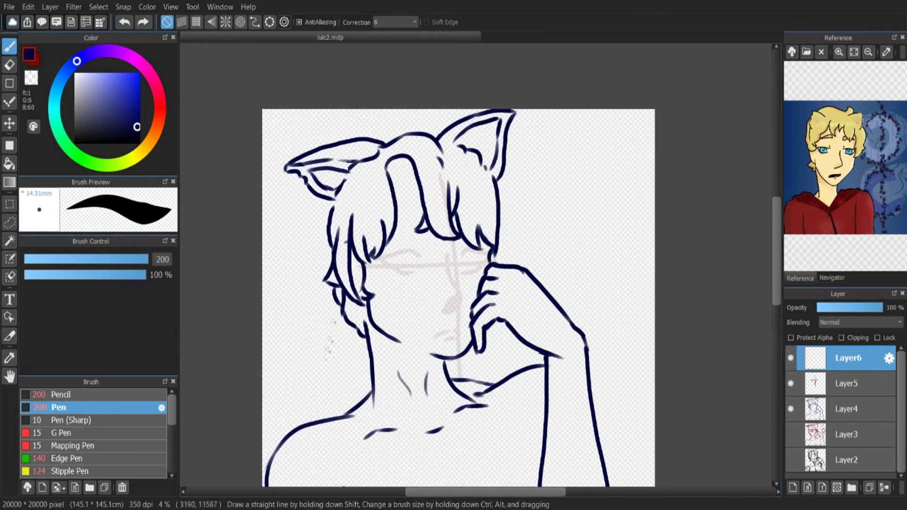
Try shifting the red guides sideways with a transform, delete their layer and show the sketch layer
{"action": "left_click", "coordinate": [845, 383]}
{"action": "key", "text": "ctrl+t"}
{"action": "left_click_drag", "start_coordinate": [469, 259], "coordinate": [460, 259]}
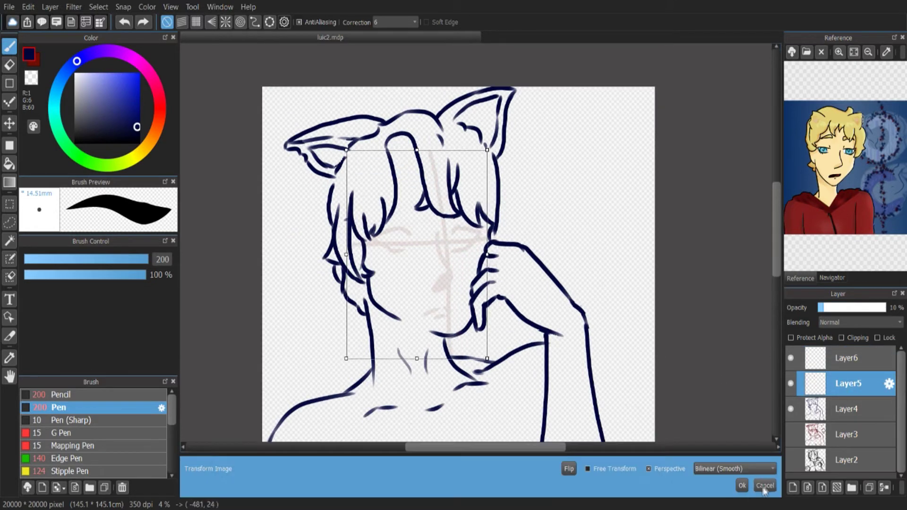
{"action": "left_click", "coordinate": [764, 487]}
{"action": "left_click", "coordinate": [900, 488]}
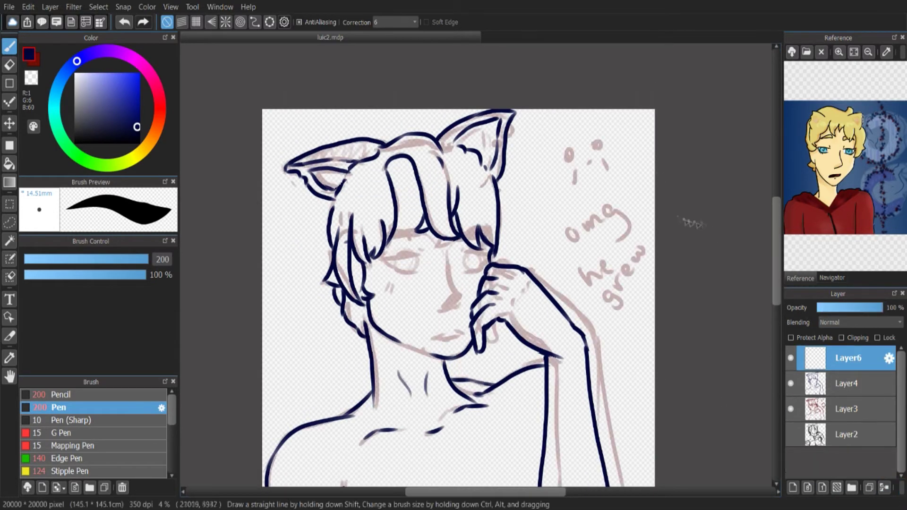
Ink the upper eyelid lines of both eyes in navy over the sketch
{"action": "left_click_drag", "start_coordinate": [465, 293], "coordinate": [449, 309]}
{"action": "key", "text": "ctrl+z"}
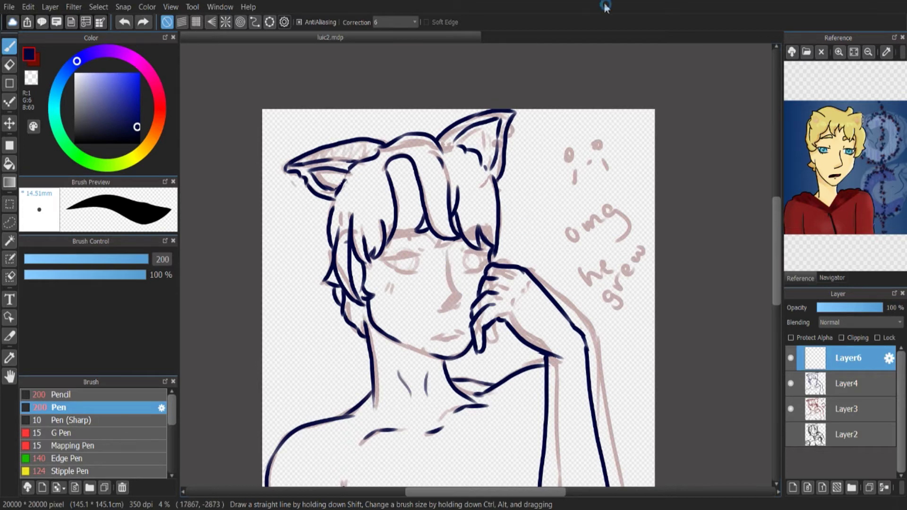
{"action": "key", "text": "ctrl+plus"}
{"action": "key", "text": "ctrl+plus"}
{"action": "left_click_drag", "start_coordinate": [361, 242], "coordinate": [294, 255]}
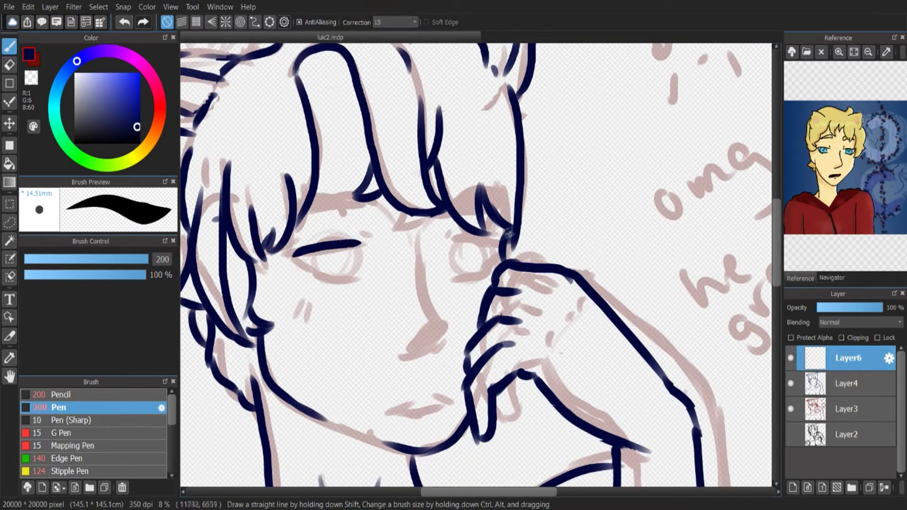
{"action": "left_click_drag", "start_coordinate": [469, 240], "coordinate": [496, 242]}
{"action": "key", "text": "ctrl+z"}
{"action": "left_click_drag", "start_coordinate": [440, 241], "coordinate": [497, 246]}
{"action": "key", "text": "ctrl+z"}
{"action": "key", "text": "ctrl+z"}
{"action": "key", "text": "ctrl+z"}
{"action": "key", "text": "ctrl+z"}
{"action": "key", "text": "ctrl+z"}
Ink both lower eyelids, the mouth and the small marks above the inner eye corners
{"action": "left_click_drag", "start_coordinate": [294, 255], "coordinate": [357, 276]}
{"action": "mouse_move", "coordinate": [496, 247]}
{"action": "left_mouse_down"}
{"action": "mouse_move", "coordinate": [491, 267]}
{"action": "mouse_move", "coordinate": [448, 274]}
{"action": "left_mouse_up"}
{"action": "left_click_drag", "start_coordinate": [392, 409], "coordinate": [444, 400]}
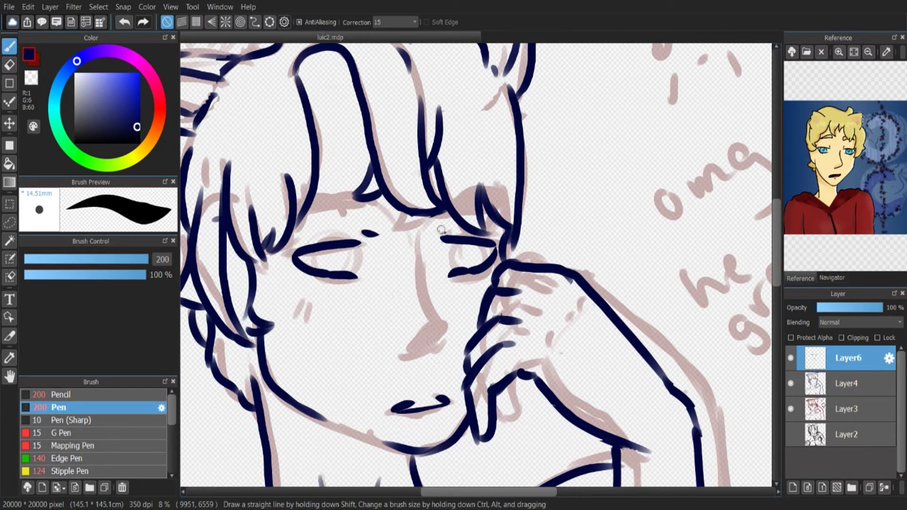
{"action": "left_click_drag", "start_coordinate": [441, 229], "coordinate": [445, 227]}
Ink the nose bridge and the curved nose tip over the sketch
{"action": "mouse_move", "coordinate": [425, 308]}
{"action": "left_mouse_down"}
{"action": "mouse_move", "coordinate": [444, 319]}
{"action": "mouse_move", "coordinate": [410, 357]}
{"action": "left_mouse_up"}
{"action": "key", "text": "ctrl+z"}
{"action": "key", "text": "ctrl+z"}
{"action": "key", "text": "ctrl+z"}
{"action": "mouse_move", "coordinate": [418, 251]}
{"action": "left_mouse_down"}
{"action": "mouse_move", "coordinate": [428, 320]}
{"action": "mouse_move", "coordinate": [445, 328]}
{"action": "mouse_move", "coordinate": [412, 356]}
{"action": "left_mouse_up"}
{"action": "key", "text": "ctrl+z"}
{"action": "left_click_drag", "start_coordinate": [445, 328], "coordinate": [410, 354]}
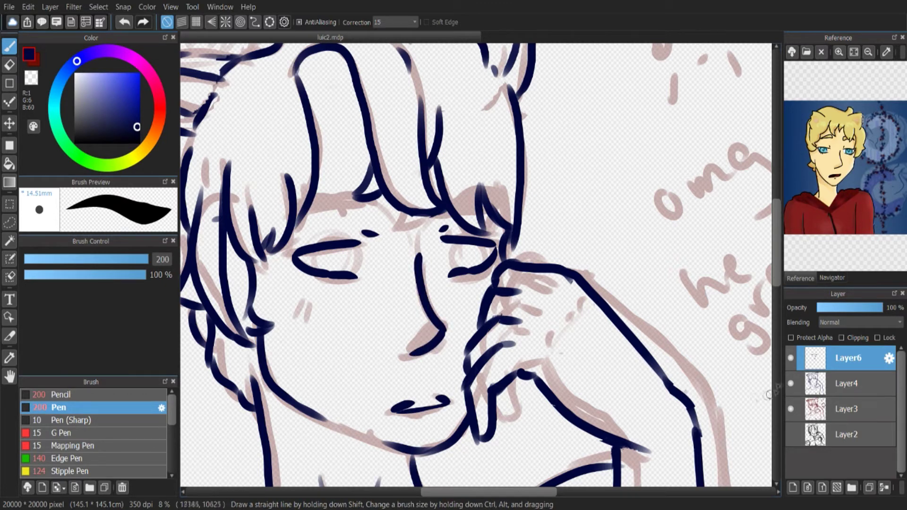
Check the face without the sketch, and ink the eyebrow visible between the fringe strands
{"action": "left_click", "coordinate": [790, 409]}
{"action": "scroll", "coordinate": [680, 85], "scroll_direction": "down", "scroll_amount": 2}
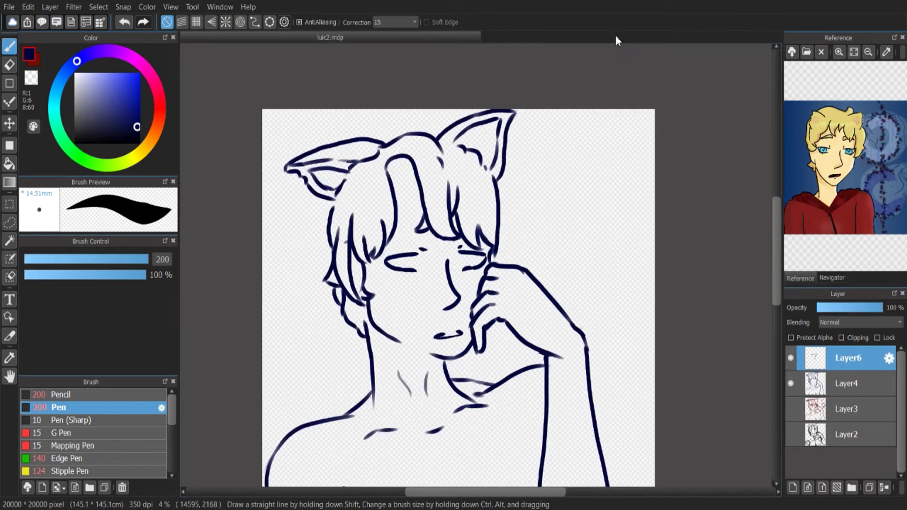
{"action": "scroll", "coordinate": [573, 271], "scroll_direction": "up", "scroll_amount": 1}
{"action": "left_click", "coordinate": [790, 409]}
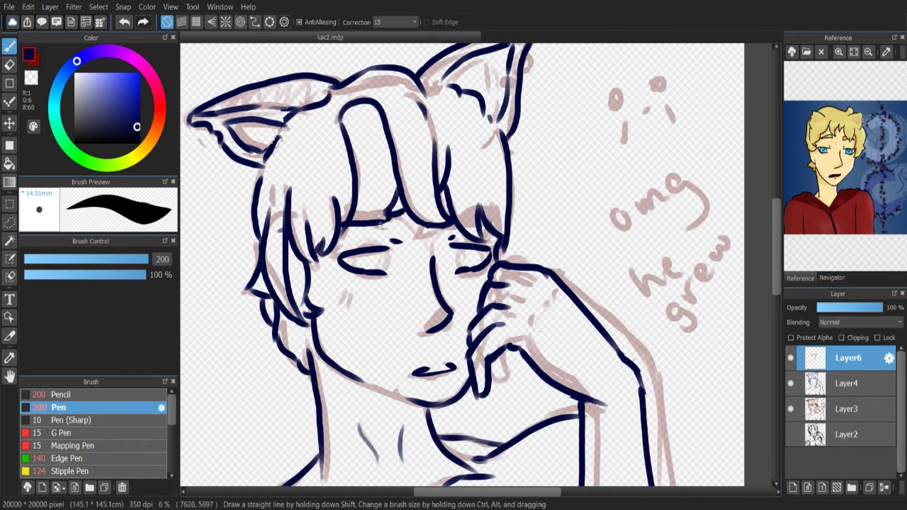
{"action": "key", "text": "ctrl+z"}
{"action": "mouse_move", "coordinate": [354, 212]}
{"action": "left_mouse_down"}
{"action": "mouse_move", "coordinate": [387, 211]}
{"action": "mouse_move", "coordinate": [385, 220]}
{"action": "left_mouse_up"}
{"action": "key", "text": "ctrl+z"}
{"action": "left_click_drag", "start_coordinate": [355, 211], "coordinate": [384, 217]}
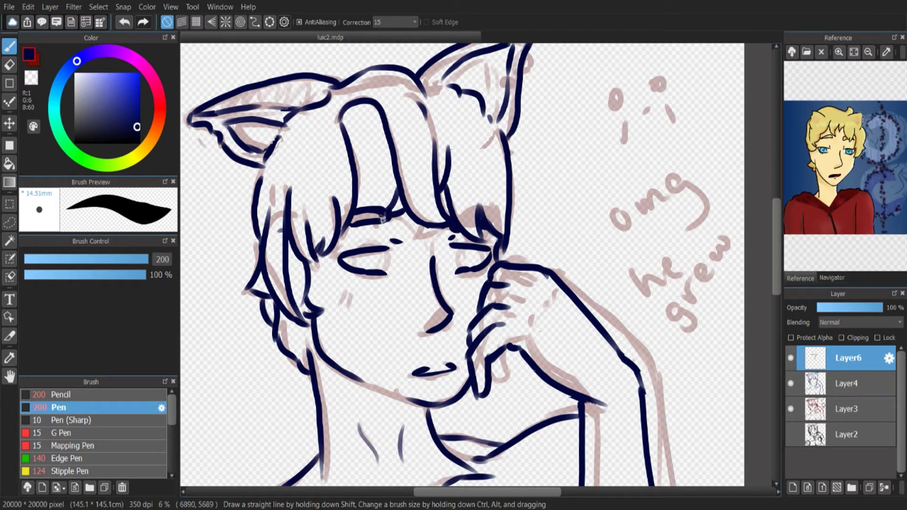
Hide the sketch layer and delete the layer holding the navy facial features
{"action": "left_click", "coordinate": [790, 409]}
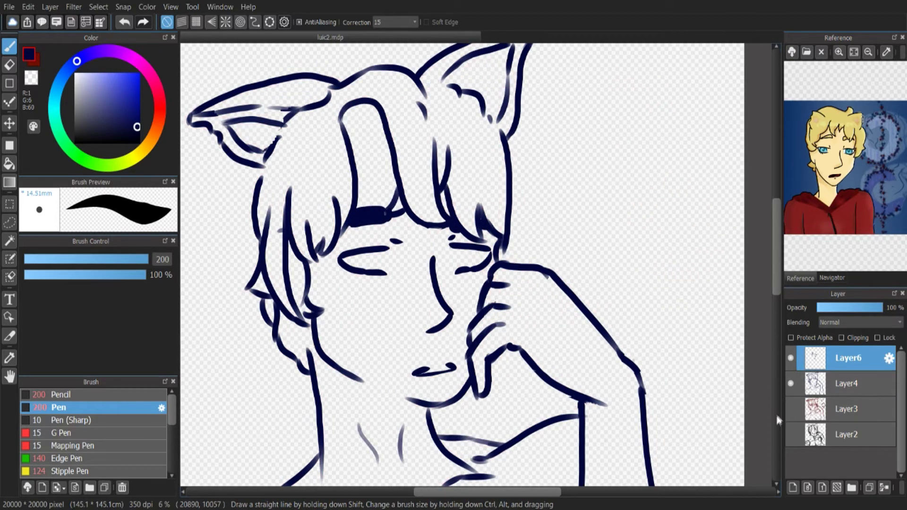
{"action": "key", "text": "ctrl+t"}
{"action": "left_click_drag", "start_coordinate": [469, 226], "coordinate": [459, 209]}
{"action": "left_click", "coordinate": [764, 485]}
{"action": "left_click", "coordinate": [902, 488]}
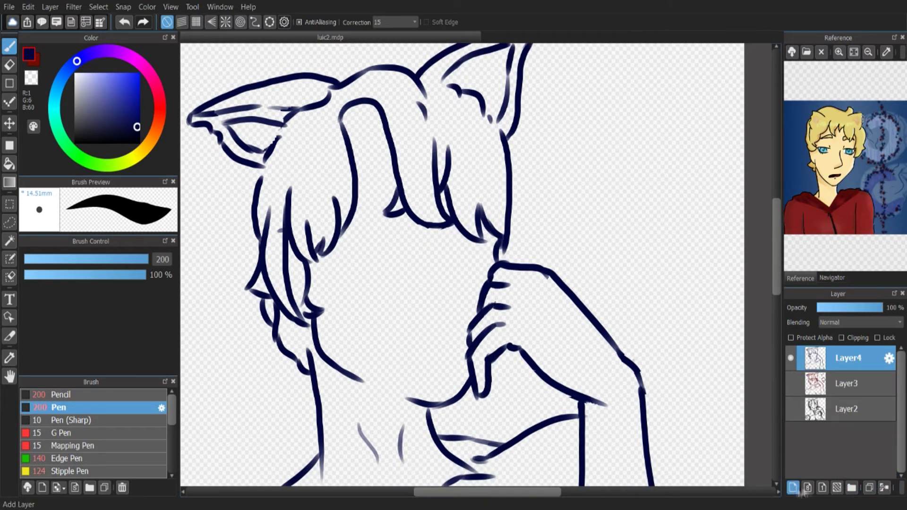
Add a new layer and draw dark red horizontal eye and vertical centre guides across the face
{"action": "left_click", "coordinate": [793, 488]}
{"action": "key", "text": "x"}
{"action": "left_click_drag", "start_coordinate": [297, 287], "coordinate": [510, 282]}
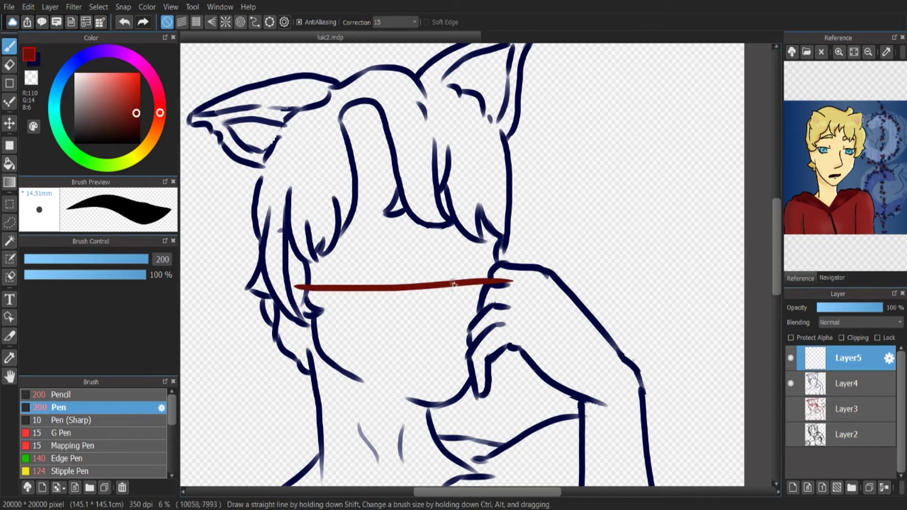
{"action": "key", "text": "ctrl+z"}
{"action": "left_click_drag", "start_coordinate": [295, 271], "coordinate": [516, 258]}
{"action": "left_click_drag", "start_coordinate": [414, 102], "coordinate": [455, 442]}
{"action": "key", "text": "ctrl+z"}
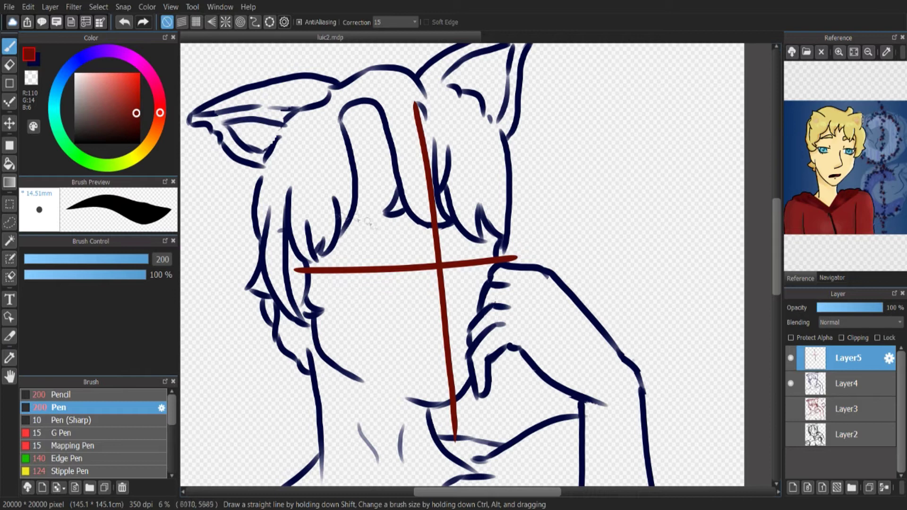
Draw a second dark red horizontal guide at brow height above the eye guide
{"action": "left_click_drag", "start_coordinate": [293, 233], "coordinate": [422, 232]}
{"action": "key", "text": "ctrl+z"}
{"action": "mouse_move", "coordinate": [295, 218]}
{"action": "left_mouse_down"}
{"action": "mouse_move", "coordinate": [437, 235]}
{"action": "mouse_move", "coordinate": [387, 219]}
{"action": "mouse_move", "coordinate": [515, 212]}
{"action": "left_mouse_up"}
{"action": "left_click_drag", "start_coordinate": [343, 257], "coordinate": [384, 265]}
{"action": "mouse_move", "coordinate": [452, 260]}
{"action": "left_mouse_down"}
{"action": "mouse_move", "coordinate": [467, 246]}
{"action": "mouse_move", "coordinate": [503, 250]}
{"action": "left_mouse_up"}
{"action": "mouse_move", "coordinate": [347, 244]}
{"action": "left_mouse_down"}
{"action": "mouse_move", "coordinate": [393, 274]}
{"action": "mouse_move", "coordinate": [320, 266]}
{"action": "left_mouse_up"}
{"action": "key", "text": "ctrl+z"}
{"action": "key", "text": "ctrl+z"}
{"action": "key", "text": "ctrl+z"}
{"action": "key", "text": "ctrl+z"}
{"action": "mouse_move", "coordinate": [436, 269]}
{"action": "left_mouse_down"}
{"action": "mouse_move", "coordinate": [432, 297]}
{"action": "mouse_move", "coordinate": [444, 312]}
{"action": "left_mouse_up"}
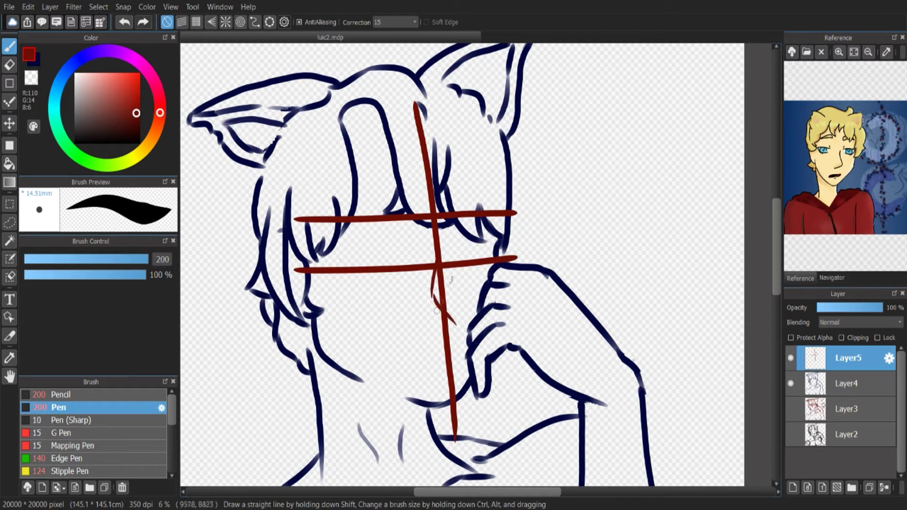
{"action": "key", "text": "ctrl+z"}
Sketch the mouth lines on the vertical guide and an iris circle for each eye in dark red
{"action": "left_click_drag", "start_coordinate": [433, 370], "coordinate": [452, 363]}
{"action": "mouse_move", "coordinate": [464, 378]}
{"action": "left_mouse_down"}
{"action": "mouse_move", "coordinate": [419, 377]}
{"action": "mouse_move", "coordinate": [458, 355]}
{"action": "mouse_move", "coordinate": [453, 364]}
{"action": "left_mouse_up"}
{"action": "key", "text": "ctrl+z"}
{"action": "key", "text": "ctrl+z"}
{"action": "left_click_drag", "start_coordinate": [374, 247], "coordinate": [371, 248]}
{"action": "left_click_drag", "start_coordinate": [477, 241], "coordinate": [475, 242]}
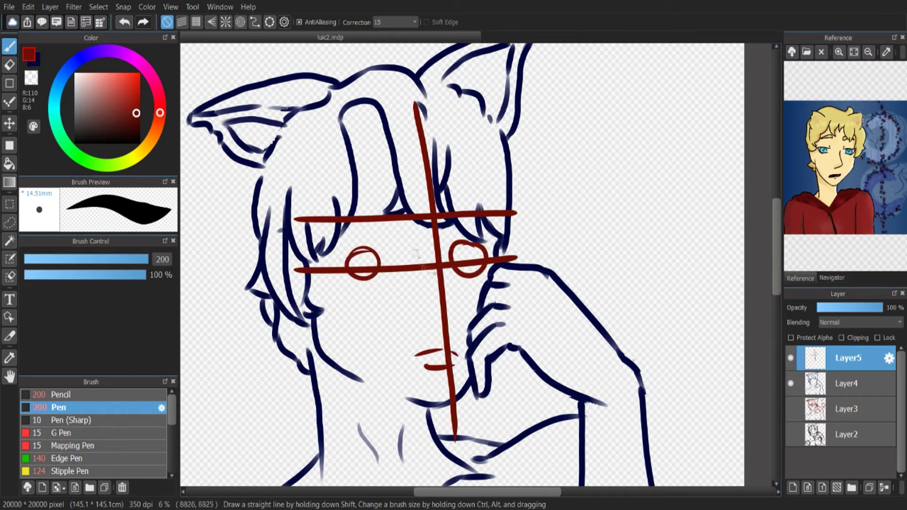
Replace the brow and centre guides with one curved vertical guide nearer the face's middle, and sketch the mouth across it
{"action": "key", "text": "ctrl+z"}
{"action": "key", "text": "ctrl+z"}
{"action": "key", "text": "ctrl+z"}
{"action": "key", "text": "ctrl+z"}
{"action": "key", "text": "ctrl+z"}
{"action": "key", "text": "ctrl+z"}
{"action": "left_click_drag", "start_coordinate": [399, 84], "coordinate": [425, 482]}
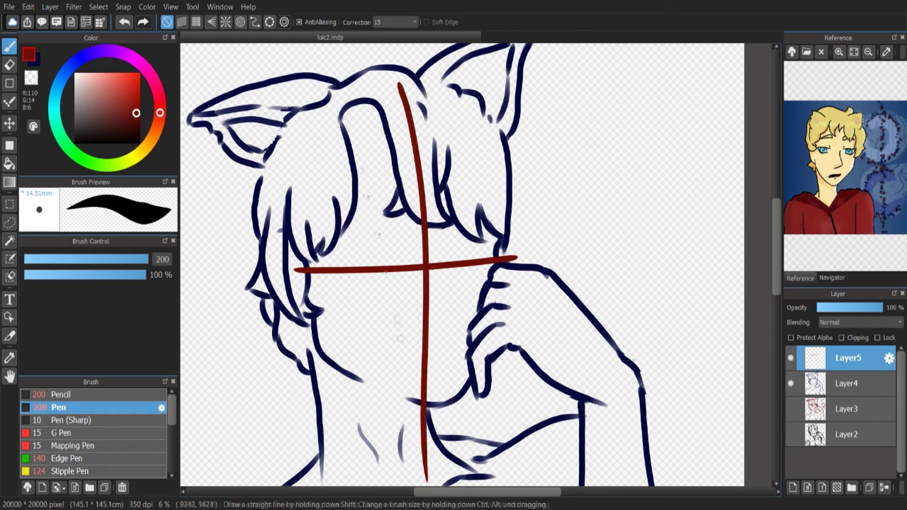
{"action": "mouse_move", "coordinate": [443, 375]}
{"action": "left_mouse_down"}
{"action": "mouse_move", "coordinate": [428, 375]}
{"action": "mouse_move", "coordinate": [443, 359]}
{"action": "left_mouse_up"}
{"action": "mouse_move", "coordinate": [371, 267]}
{"action": "left_mouse_down"}
{"action": "mouse_move", "coordinate": [360, 266]}
{"action": "mouse_move", "coordinate": [373, 267]}
{"action": "left_mouse_up"}
{"action": "left_click_drag", "start_coordinate": [453, 270], "coordinate": [465, 268]}
{"action": "left_click_drag", "start_coordinate": [425, 278], "coordinate": [418, 332]}
{"action": "key", "text": "ctrl+z"}
{"action": "key", "text": "ctrl+z"}
{"action": "key", "text": "ctrl+z"}
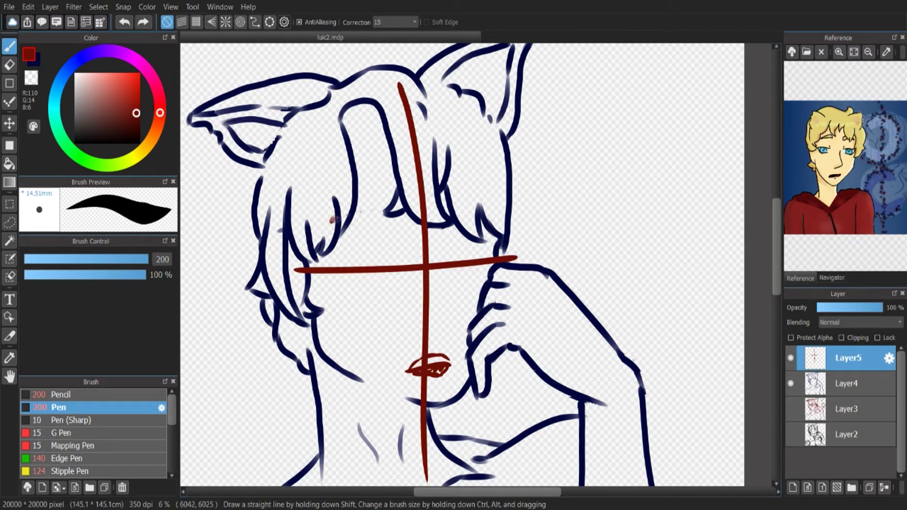
Sketch both eyebrows, the inner-brow marks, the eye outlines along the horizontal guide and the nose line in dark red
{"action": "left_click_drag", "start_coordinate": [332, 220], "coordinate": [384, 215]}
{"action": "left_click_drag", "start_coordinate": [451, 200], "coordinate": [498, 218]}
{"action": "mouse_move", "coordinate": [378, 250]}
{"action": "left_mouse_down"}
{"action": "mouse_move", "coordinate": [347, 253]}
{"action": "mouse_move", "coordinate": [378, 271]}
{"action": "left_mouse_up"}
{"action": "left_click_drag", "start_coordinate": [383, 240], "coordinate": [389, 243]}
{"action": "mouse_move", "coordinate": [451, 240]}
{"action": "left_mouse_down"}
{"action": "mouse_move", "coordinate": [503, 245]}
{"action": "mouse_move", "coordinate": [486, 265]}
{"action": "left_mouse_up"}
{"action": "mouse_move", "coordinate": [384, 271]}
{"action": "left_mouse_down"}
{"action": "mouse_move", "coordinate": [370, 278]}
{"action": "mouse_move", "coordinate": [379, 275]}
{"action": "mouse_move", "coordinate": [322, 262]}
{"action": "mouse_move", "coordinate": [344, 272]}
{"action": "left_mouse_up"}
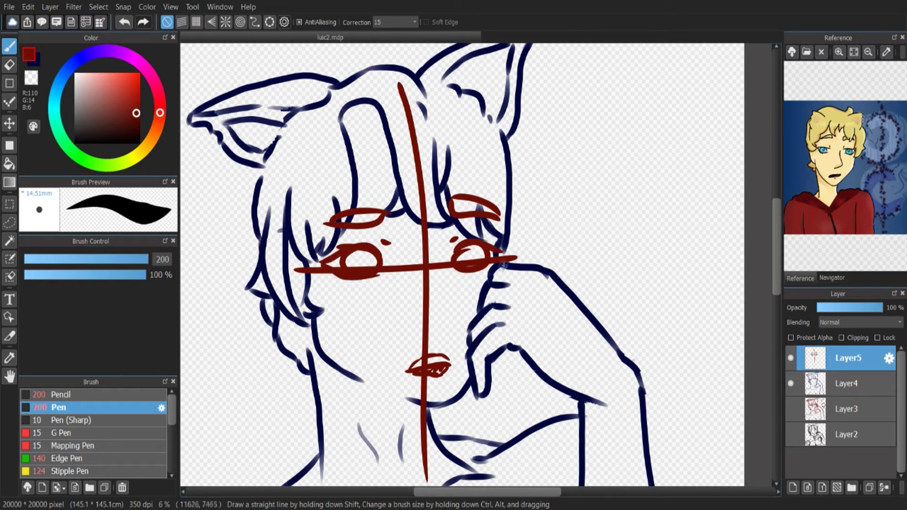
{"action": "left_click_drag", "start_coordinate": [507, 261], "coordinate": [477, 272]}
{"action": "left_click_drag", "start_coordinate": [425, 284], "coordinate": [411, 338]}
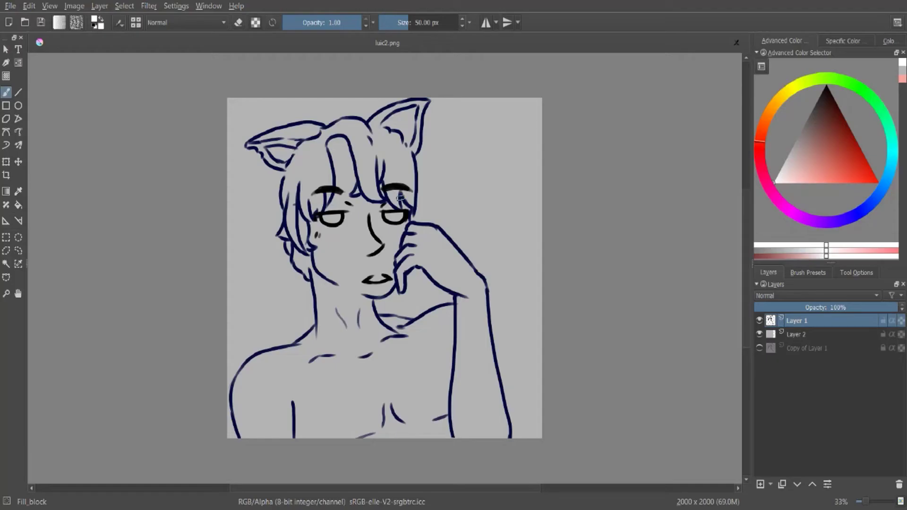
Switch to Krita with luic2.png and enable the Reference Images docker
{"action": "mouse_move", "coordinate": [460, 136]}
{"action": "left_mouse_down"}
{"action": "mouse_move", "coordinate": [456, 152]}
{"action": "mouse_move", "coordinate": [476, 151]}
{"action": "left_mouse_up"}
{"action": "key", "text": "ctrl+z"}
{"action": "key", "text": "ctrl+plus"}
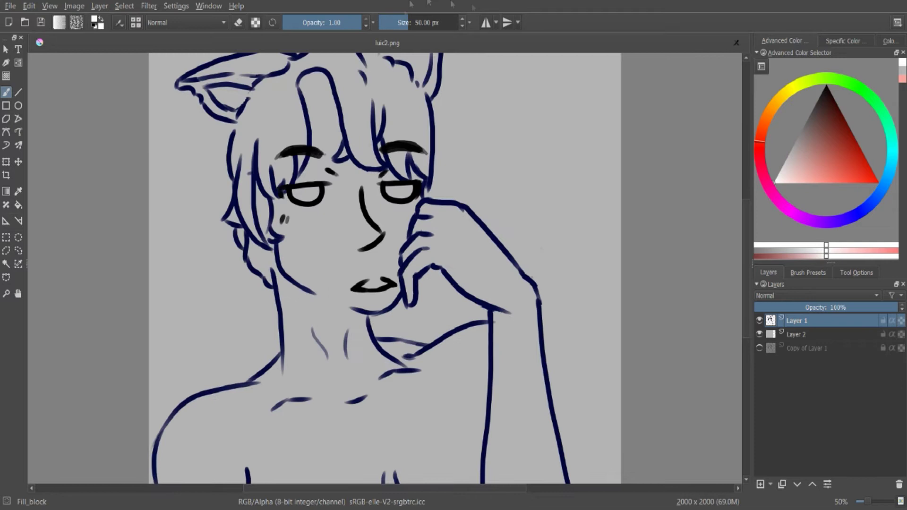
{"action": "left_click_drag", "start_coordinate": [572, 153], "coordinate": [658, 215]}
{"action": "left_click", "coordinate": [211, 8]}
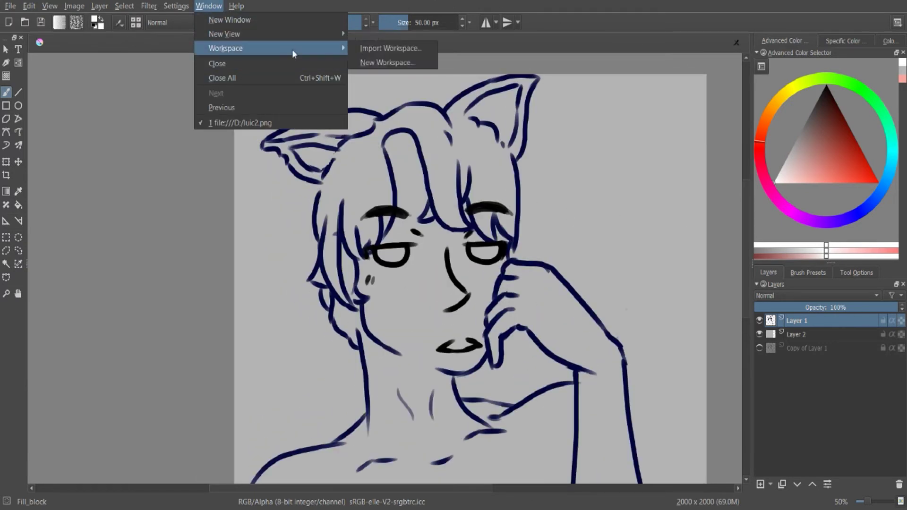
{"action": "mouse_move", "coordinate": [185, 8]}
{"action": "mouse_move", "coordinate": [237, 107]}
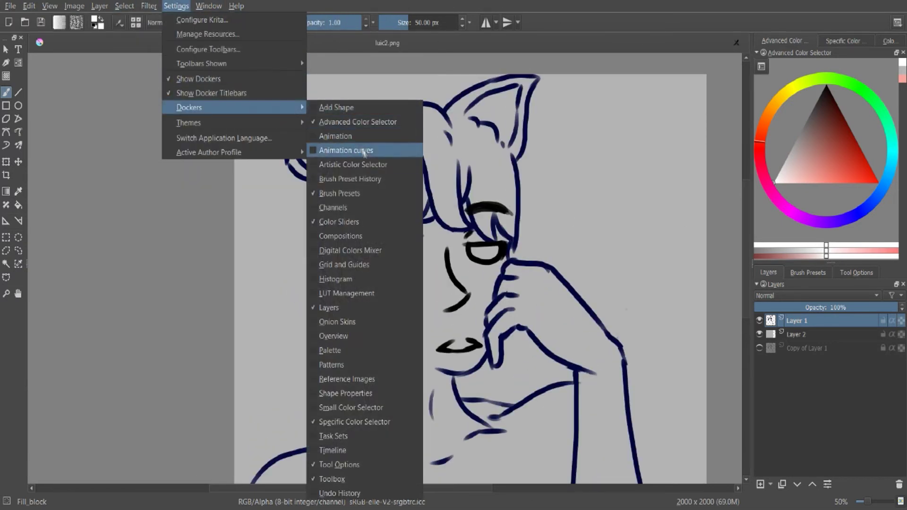
{"action": "left_click", "coordinate": [397, 379]}
{"action": "left_click_drag", "start_coordinate": [453, 147], "coordinate": [460, 155]}
{"action": "key", "text": "ctrl+z"}
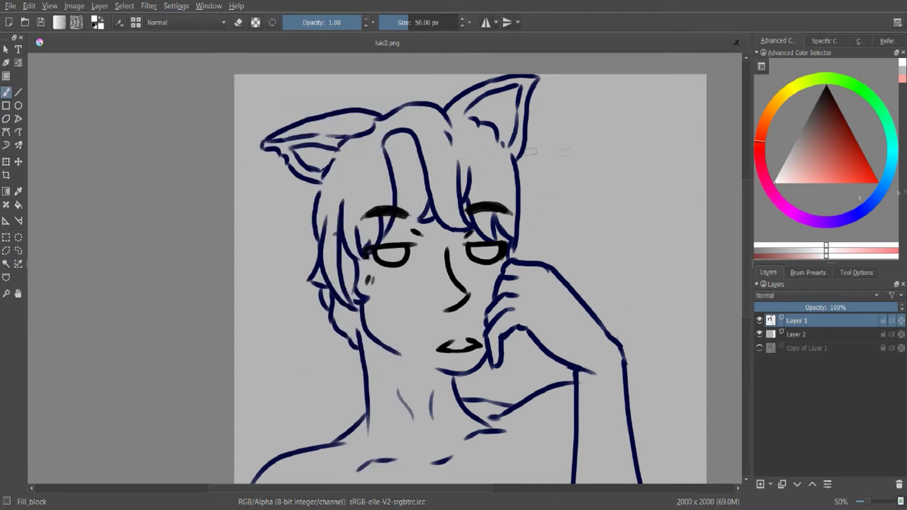
Load Luic.png from the OLD ART folder on D: as the reference image
{"action": "left_click", "coordinate": [895, 42]}
{"action": "left_click_drag", "start_coordinate": [904, 117], "coordinate": [903, 141]}
{"action": "left_click", "coordinate": [851, 81]}
{"action": "left_click", "coordinate": [816, 133]}
{"action": "left_click", "coordinate": [797, 157]}
{"action": "double_click", "coordinate": [796, 156]}
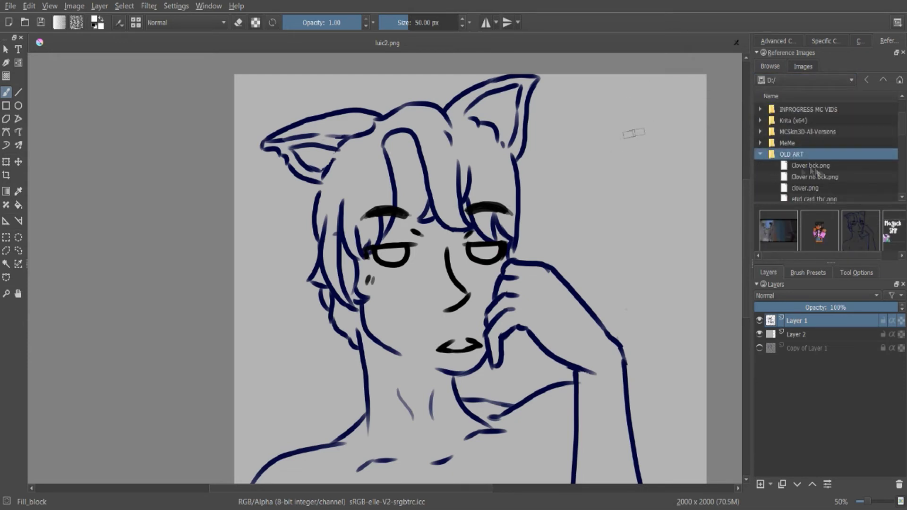
{"action": "scroll", "coordinate": [815, 171], "scroll_direction": "down", "scroll_amount": 3}
{"action": "left_click", "coordinate": [811, 188]}
{"action": "double_click", "coordinate": [810, 188]}
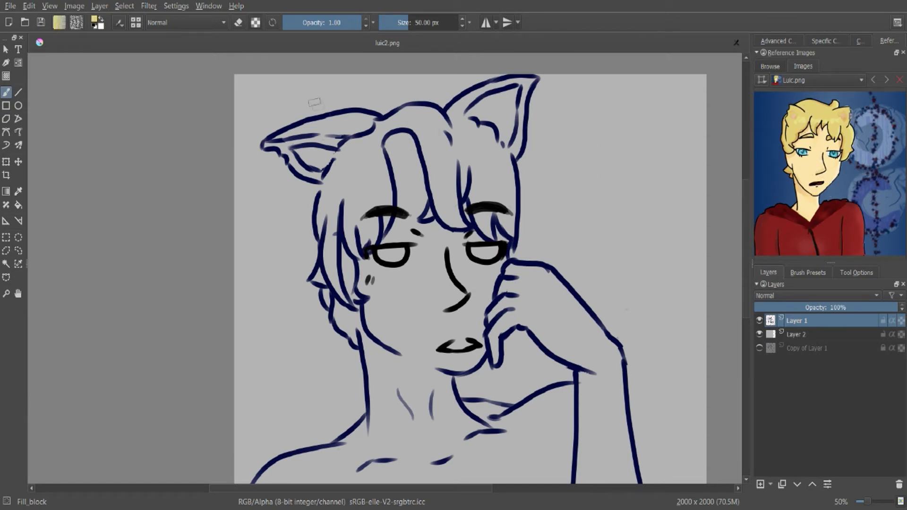
Choose a pale yellow for the hair, testing it with strokes on the fringe and undoing them
{"action": "left_click_drag", "start_coordinate": [372, 135], "coordinate": [383, 195]}
{"action": "key", "text": "ctrl+z"}
{"action": "left_click", "coordinate": [793, 41]}
{"action": "left_click", "coordinate": [815, 175]}
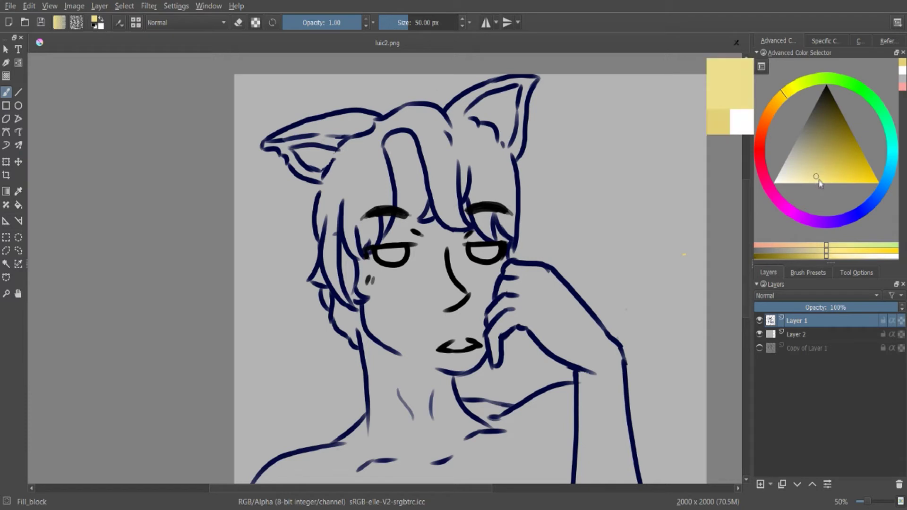
{"action": "left_click", "coordinate": [832, 257]}
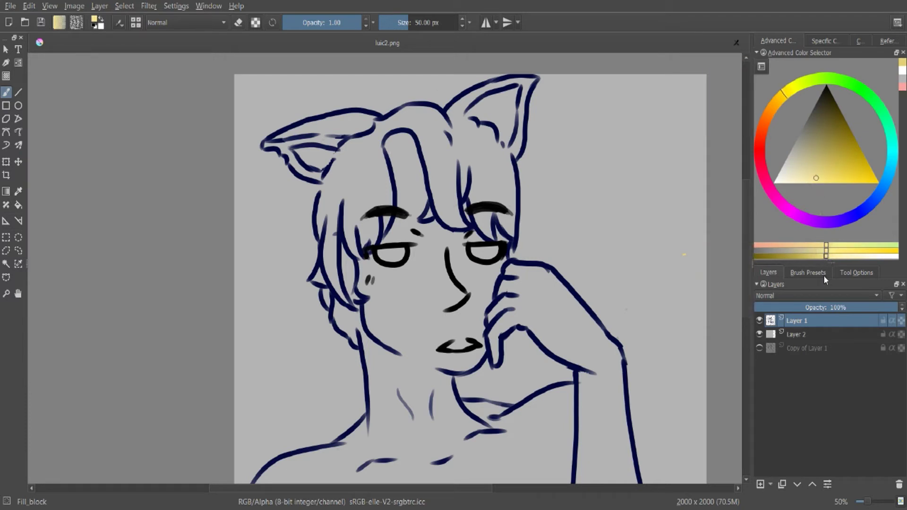
{"action": "left_click", "coordinate": [829, 250]}
{"action": "left_click_drag", "start_coordinate": [418, 133], "coordinate": [453, 220]}
{"action": "key", "text": "ctrl+z"}
{"action": "mouse_move", "coordinate": [378, 137]}
{"action": "left_mouse_down"}
{"action": "mouse_move", "coordinate": [429, 151]}
{"action": "mouse_move", "coordinate": [453, 220]}
{"action": "left_mouse_up"}
{"action": "key", "text": "ctrl+z"}
Add a new layer, paint a pale yellow strip in the hair, and place the layer directly below Layer 1
{"action": "left_click", "coordinate": [760, 484]}
{"action": "left_click_drag", "start_coordinate": [373, 145], "coordinate": [383, 221]}
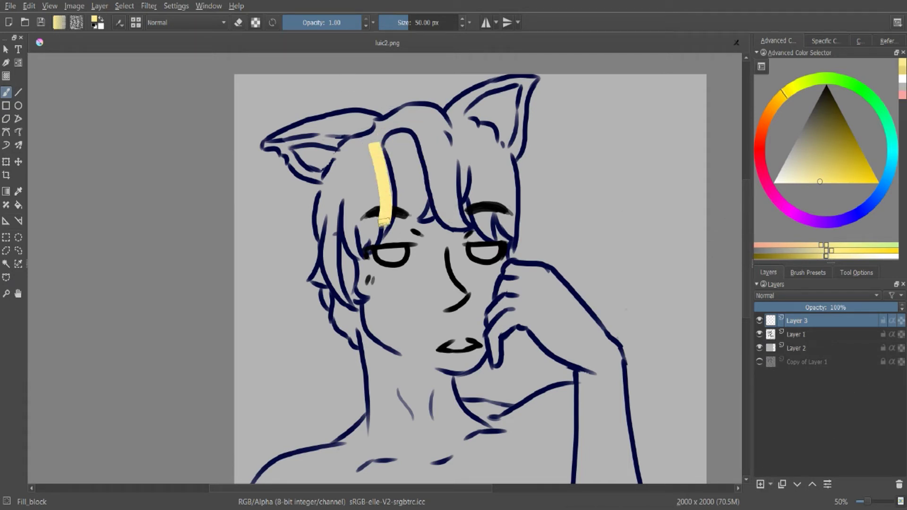
{"action": "left_click_drag", "start_coordinate": [816, 326], "coordinate": [798, 341]}
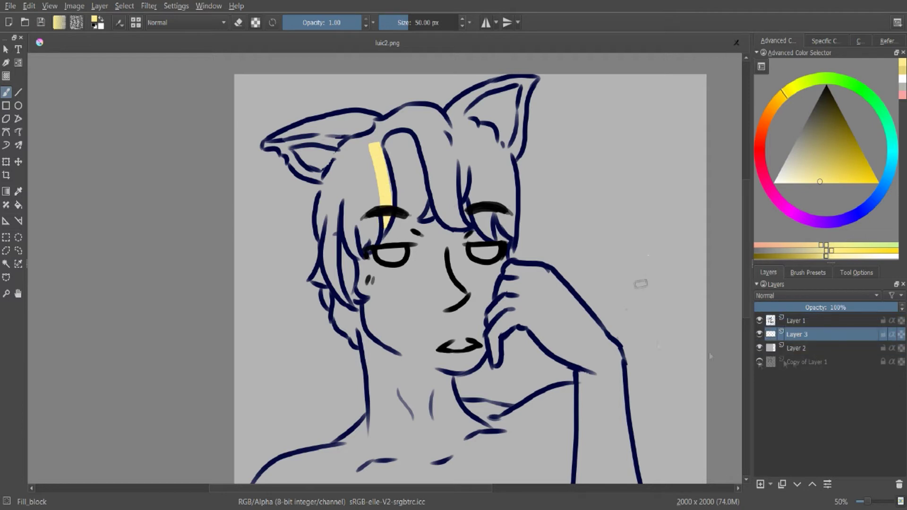
Set the brush to Basic Smoothing and paint the hair on the left side of the head pale yellow
{"action": "left_click", "coordinate": [856, 273]}
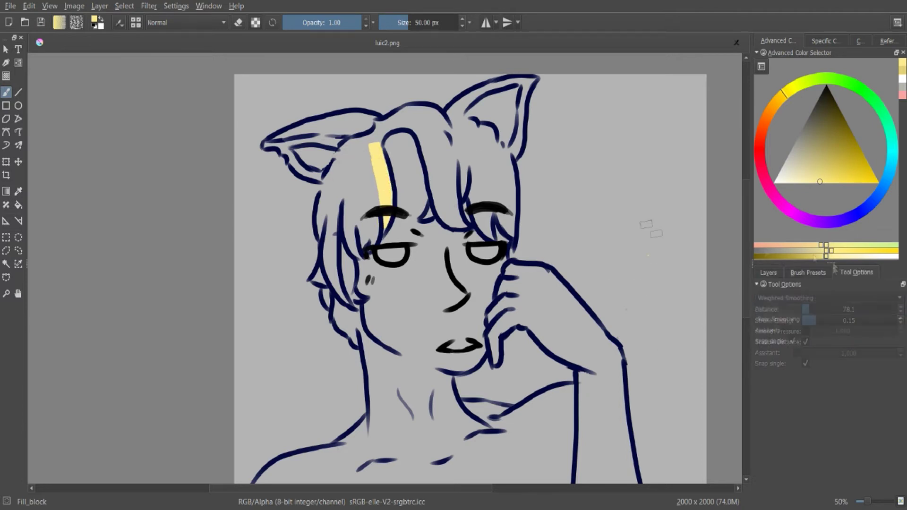
{"action": "mouse_move", "coordinate": [379, 124]}
{"action": "left_mouse_down"}
{"action": "mouse_move", "coordinate": [378, 136]}
{"action": "mouse_move", "coordinate": [338, 170]}
{"action": "mouse_move", "coordinate": [321, 220]}
{"action": "left_mouse_up"}
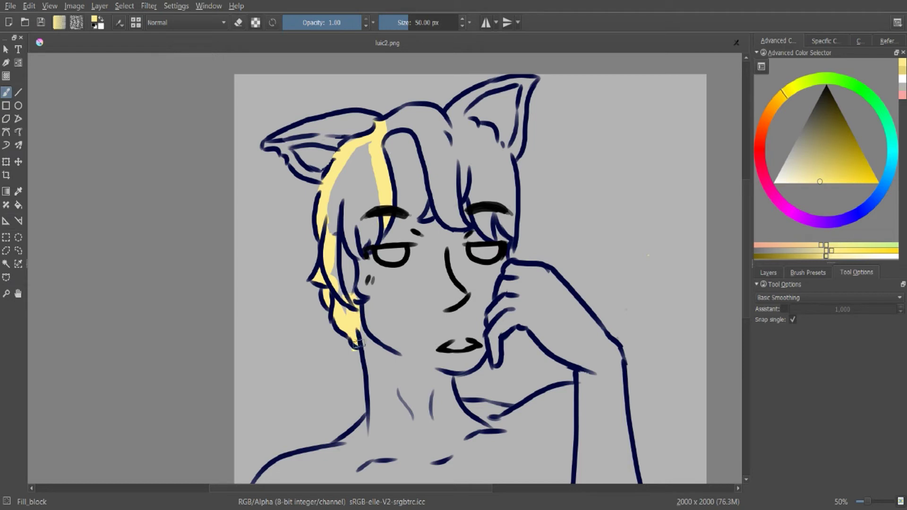
{"action": "key", "text": "ctrl+z"}
{"action": "left_click_drag", "start_coordinate": [354, 334], "coordinate": [352, 323]}
{"action": "mouse_move", "coordinate": [347, 284]}
{"action": "left_mouse_down"}
{"action": "mouse_move", "coordinate": [341, 233]}
{"action": "mouse_move", "coordinate": [373, 151]}
{"action": "mouse_move", "coordinate": [331, 234]}
{"action": "mouse_move", "coordinate": [373, 158]}
{"action": "mouse_move", "coordinate": [369, 186]}
{"action": "left_mouse_up"}
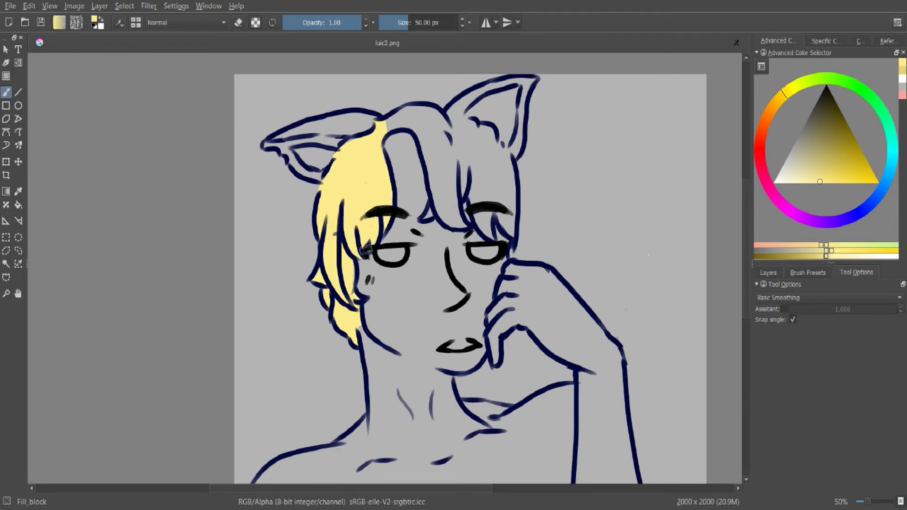
Colour the crown, right-side hair and right ear pale yellow, filling the enclosed gaps, and paint the left ear's outer edge
{"action": "mouse_move", "coordinate": [412, 112]}
{"action": "left_mouse_down"}
{"action": "mouse_move", "coordinate": [441, 147]}
{"action": "mouse_move", "coordinate": [451, 128]}
{"action": "mouse_move", "coordinate": [457, 184]}
{"action": "mouse_move", "coordinate": [451, 139]}
{"action": "mouse_move", "coordinate": [437, 172]}
{"action": "mouse_move", "coordinate": [443, 157]}
{"action": "mouse_move", "coordinate": [465, 227]}
{"action": "left_mouse_up"}
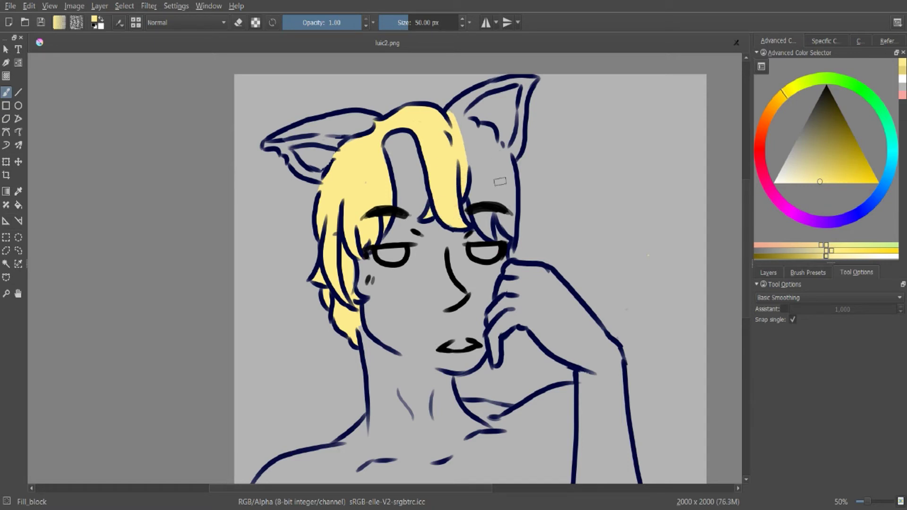
{"action": "mouse_move", "coordinate": [455, 108]}
{"action": "left_mouse_down"}
{"action": "mouse_move", "coordinate": [516, 83]}
{"action": "mouse_move", "coordinate": [513, 174]}
{"action": "mouse_move", "coordinate": [523, 208]}
{"action": "left_mouse_up"}
{"action": "key", "text": "ctrl+z"}
{"action": "mouse_move", "coordinate": [458, 105]}
{"action": "left_mouse_down"}
{"action": "mouse_move", "coordinate": [513, 85]}
{"action": "mouse_move", "coordinate": [509, 213]}
{"action": "left_mouse_up"}
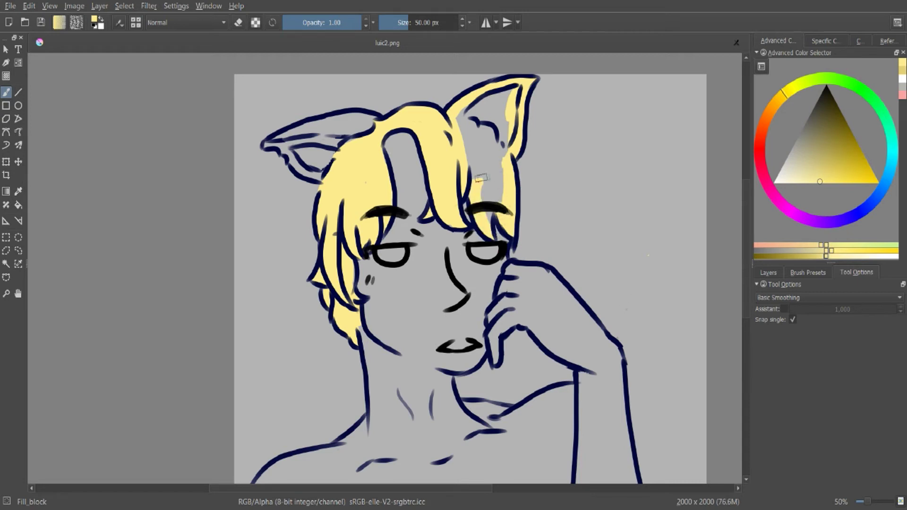
{"action": "key", "text": "f"}
{"action": "left_click", "coordinate": [498, 170]}
{"action": "left_click", "coordinate": [509, 231]}
{"action": "key", "text": "b"}
{"action": "key", "text": "ctrl+z"}
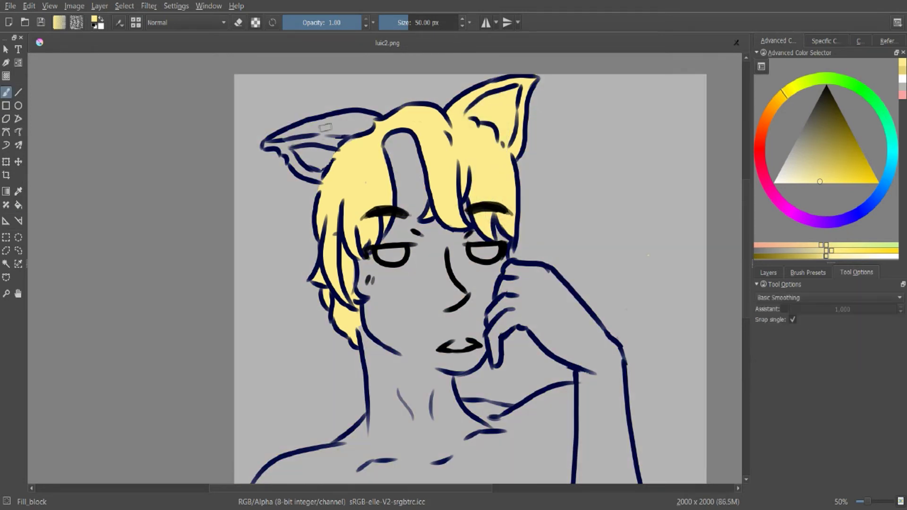
{"action": "left_click_drag", "start_coordinate": [314, 127], "coordinate": [369, 118]}
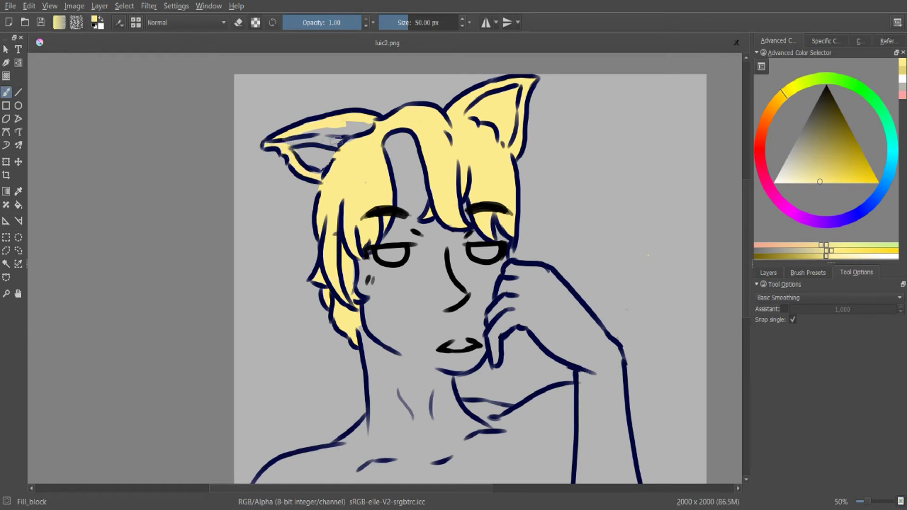
Try to fill the left ear's remaining gaps with the pale hair yellow
{"action": "key", "text": "f"}
{"action": "left_click", "coordinate": [410, 318]}
{"action": "key", "text": "ctrl+z"}
{"action": "left_click", "coordinate": [323, 171]}
{"action": "key", "text": "ctrl+z"}
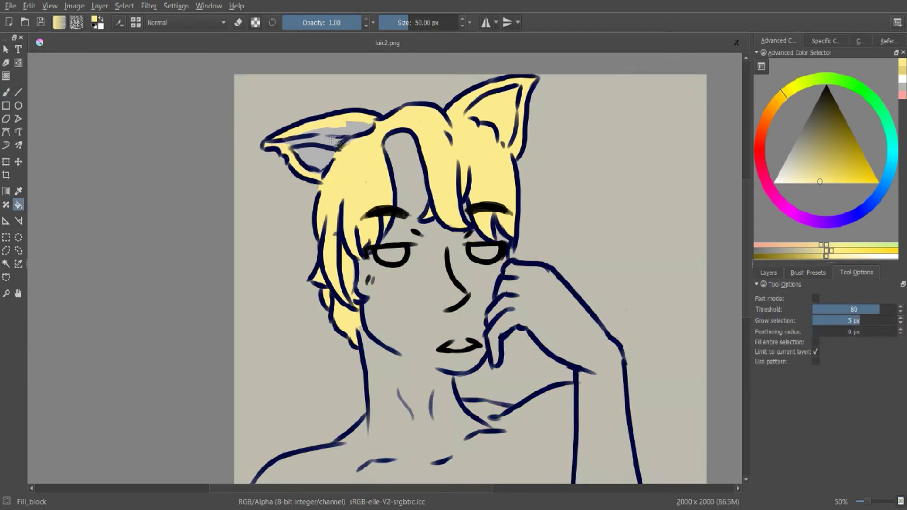
{"action": "key", "text": "b"}
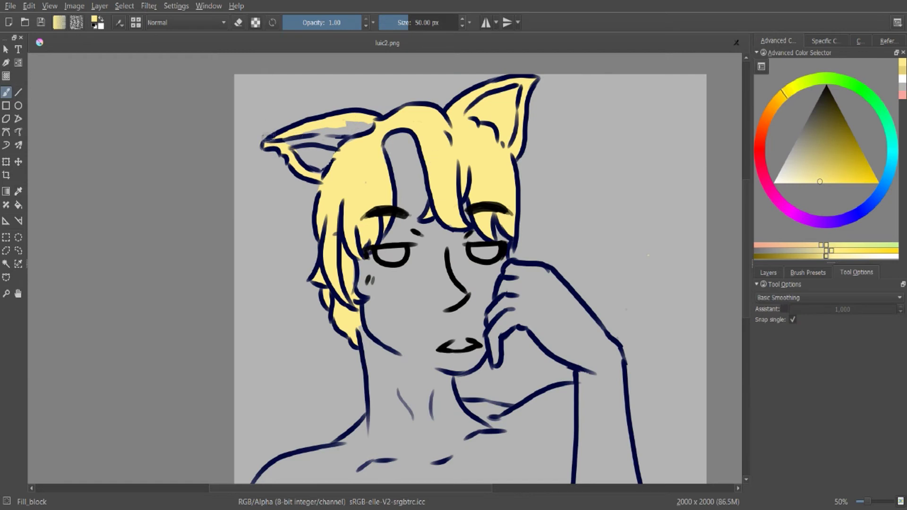
{"action": "key", "text": "f"}
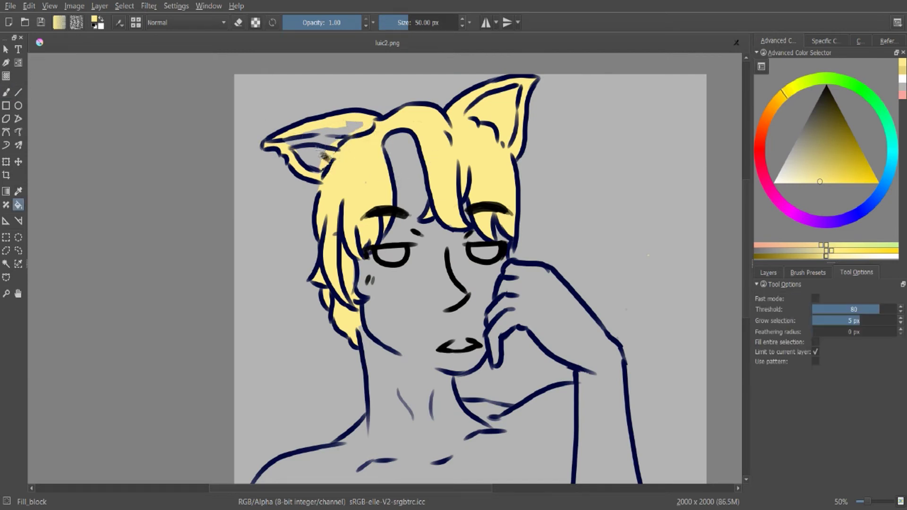
{"action": "left_click", "coordinate": [355, 185]}
{"action": "key", "text": "ctrl+z"}
{"action": "left_click", "coordinate": [355, 183]}
{"action": "key", "text": "ctrl+z"}
{"action": "key", "text": "b"}
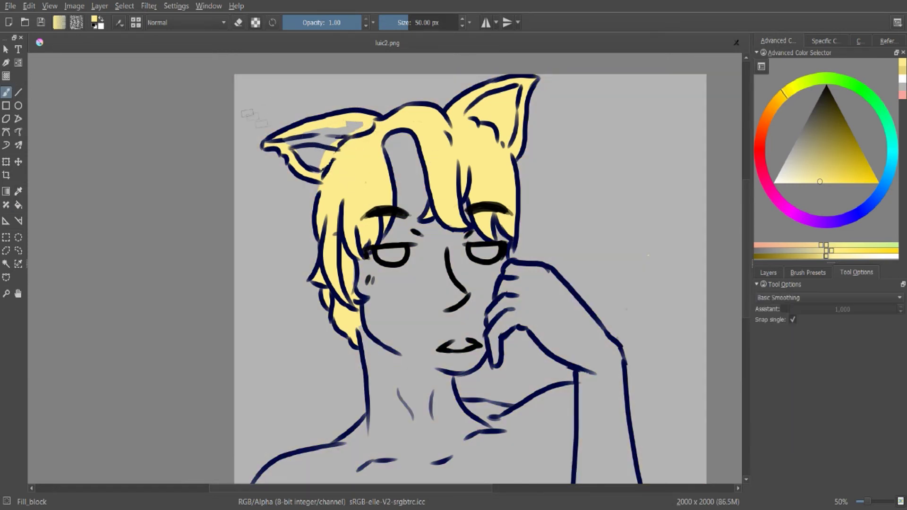
Paint the rest of the left ear pale yellow and inspect the hair coverage with the line art hidden
{"action": "mouse_move", "coordinate": [303, 155]}
{"action": "left_mouse_down"}
{"action": "mouse_move", "coordinate": [325, 142]}
{"action": "mouse_move", "coordinate": [307, 132]}
{"action": "left_mouse_up"}
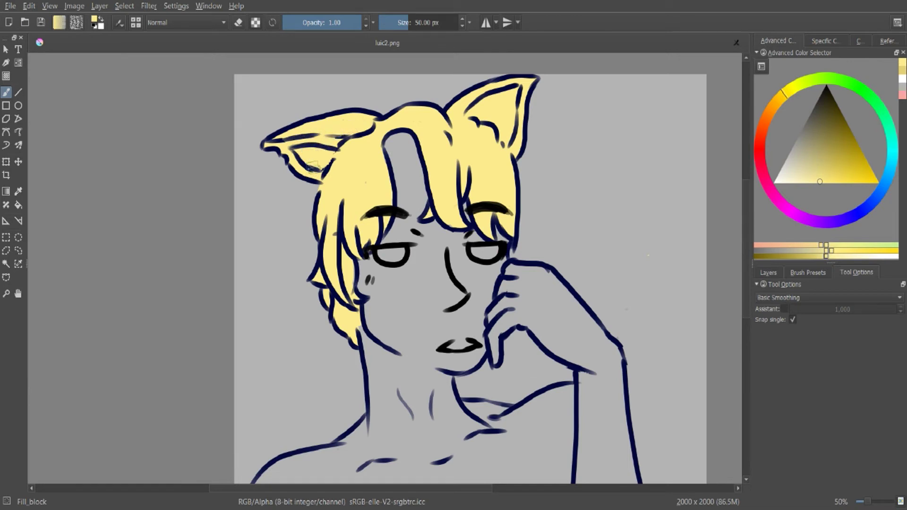
{"action": "left_click", "coordinate": [772, 274]}
{"action": "left_click", "coordinate": [759, 334]}
{"action": "left_click", "coordinate": [759, 334]}
{"action": "left_click", "coordinate": [760, 321]}
{"action": "left_click", "coordinate": [759, 321]}
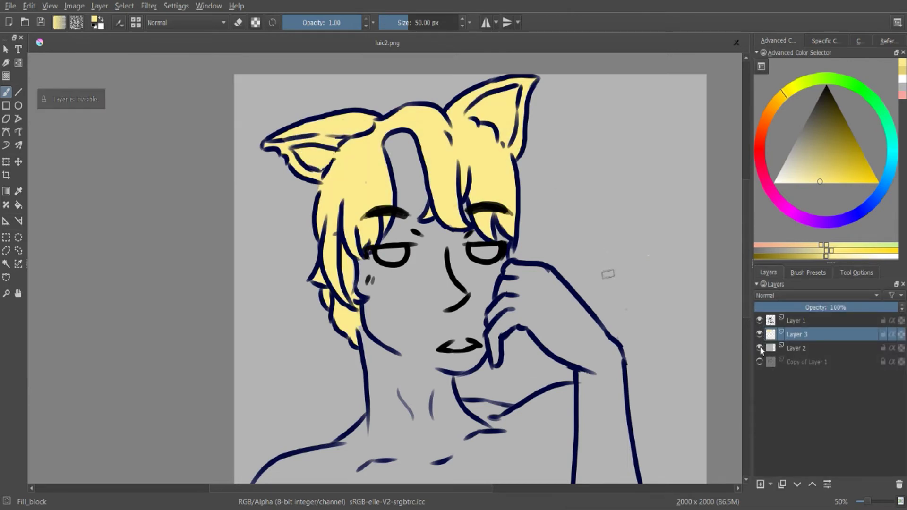
{"action": "left_click", "coordinate": [759, 320]}
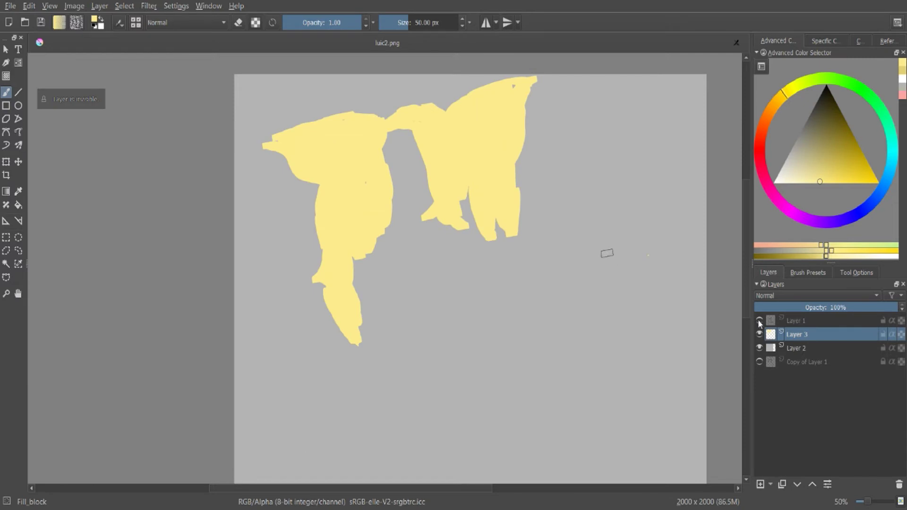
{"action": "left_click", "coordinate": [759, 321]}
Choose a pale peach skin tone and paint the exposed forehead and the skin around the left eye
{"action": "mouse_move", "coordinate": [744, 233]}
{"action": "left_mouse_down"}
{"action": "mouse_move", "coordinate": [749, 254]}
{"action": "mouse_move", "coordinate": [749, 244]}
{"action": "left_mouse_up"}
{"action": "left_click", "coordinate": [772, 107]}
{"action": "left_click", "coordinate": [798, 184]}
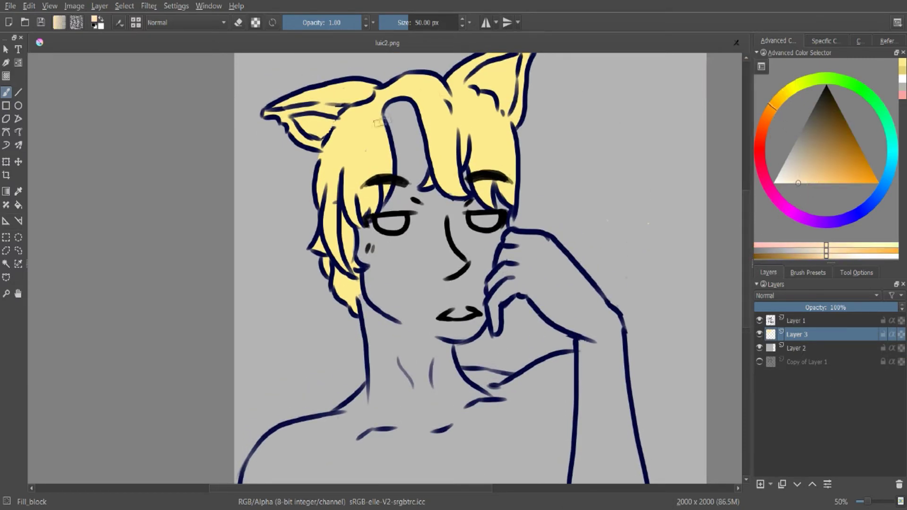
{"action": "mouse_move", "coordinate": [388, 116]}
{"action": "left_mouse_down"}
{"action": "mouse_move", "coordinate": [420, 167]}
{"action": "mouse_move", "coordinate": [409, 189]}
{"action": "mouse_move", "coordinate": [401, 117]}
{"action": "left_mouse_up"}
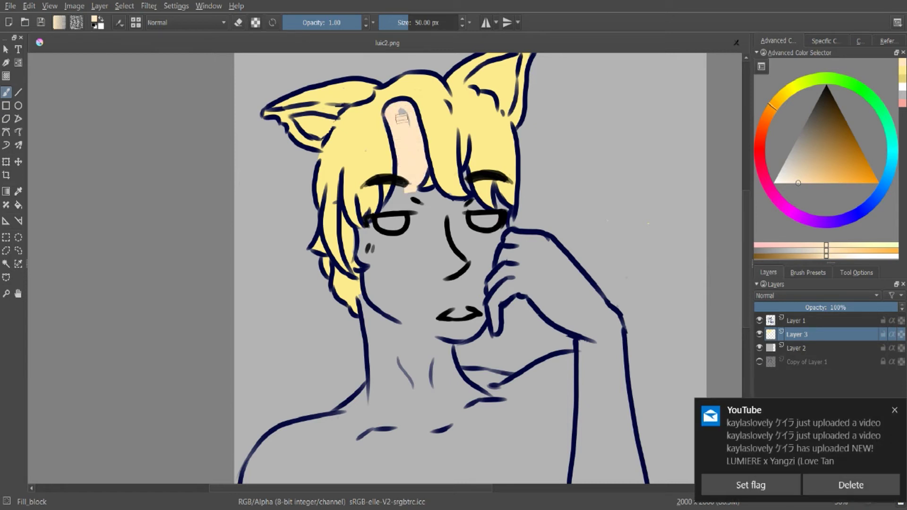
{"action": "left_click_drag", "start_coordinate": [402, 204], "coordinate": [363, 229]}
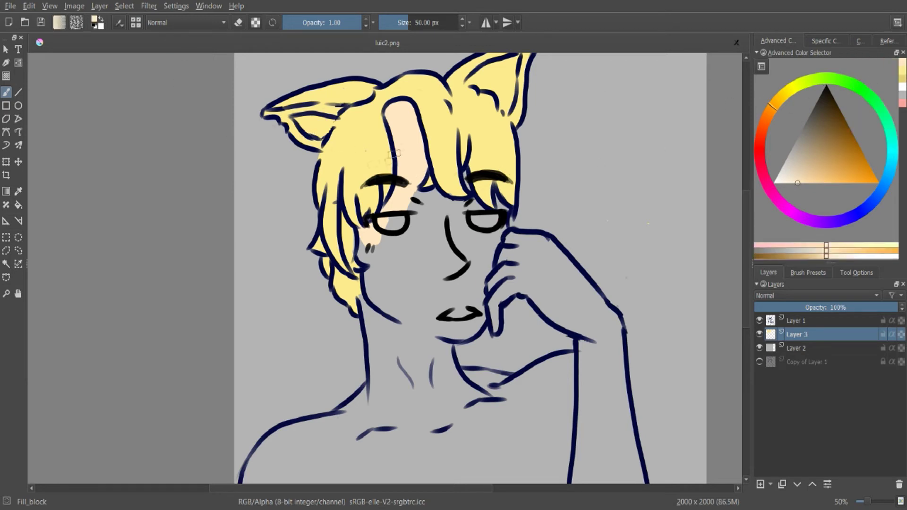
Reselect the pale hair yellow and touch up the hair strands beside the left cheek
{"action": "key", "text": "p"}
{"action": "left_click", "coordinate": [444, 154]}
{"action": "key", "text": "b"}
{"action": "key", "text": "p"}
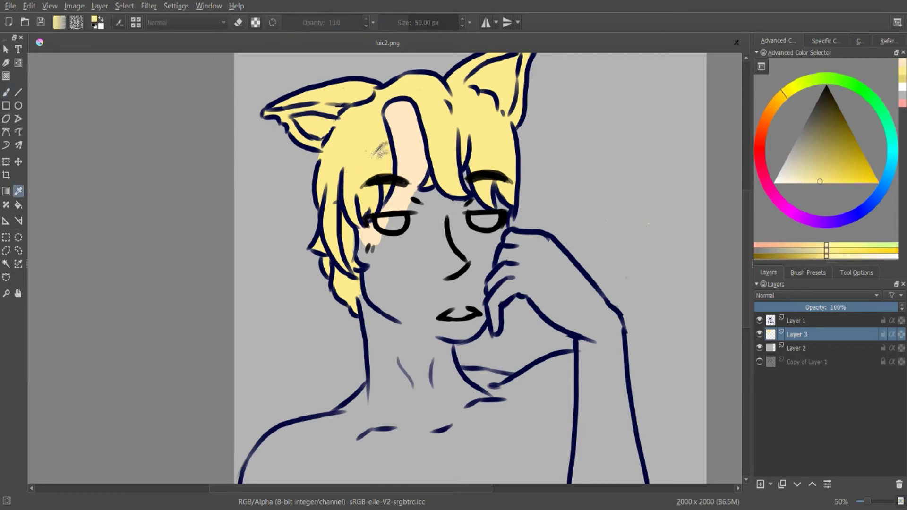
{"action": "left_click", "coordinate": [368, 245]}
{"action": "key", "text": "b"}
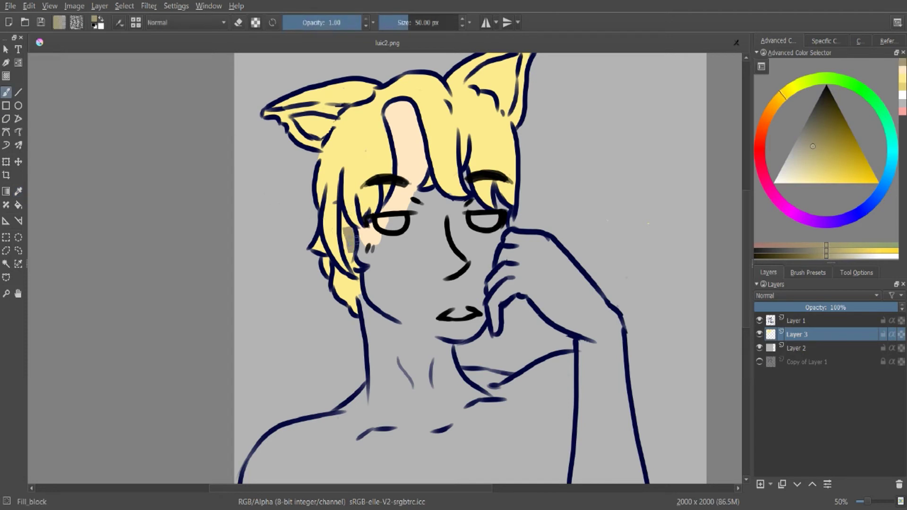
{"action": "left_click", "coordinate": [819, 181]}
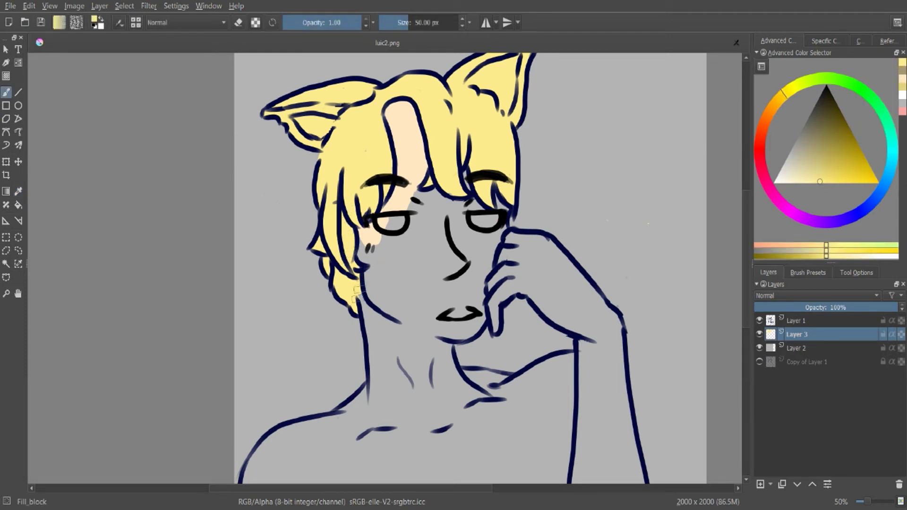
Reselect the pale peach skin tone and paint along the edges of the face and the left side of the neck
{"action": "left_click", "coordinate": [902, 79]}
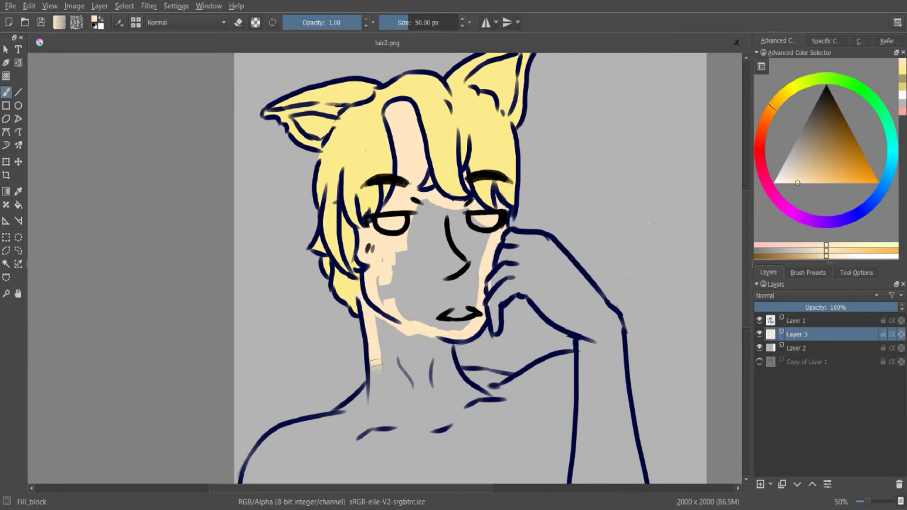
Try to fill the remaining grey area of the face with pale peach using the Fill tool, undoing each fill
{"action": "key", "text": "f"}
{"action": "left_click", "coordinate": [444, 309]}
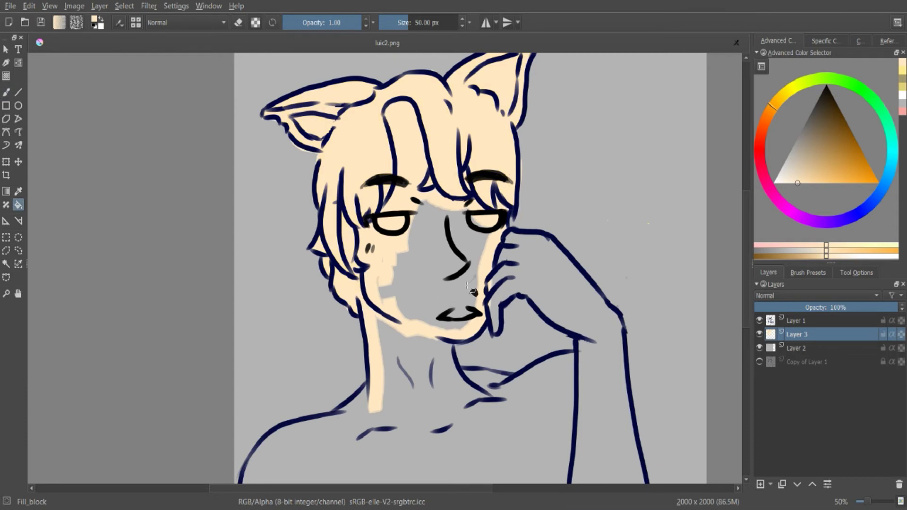
{"action": "key", "text": "ctrl+z"}
{"action": "right_click", "coordinate": [19, 206]}
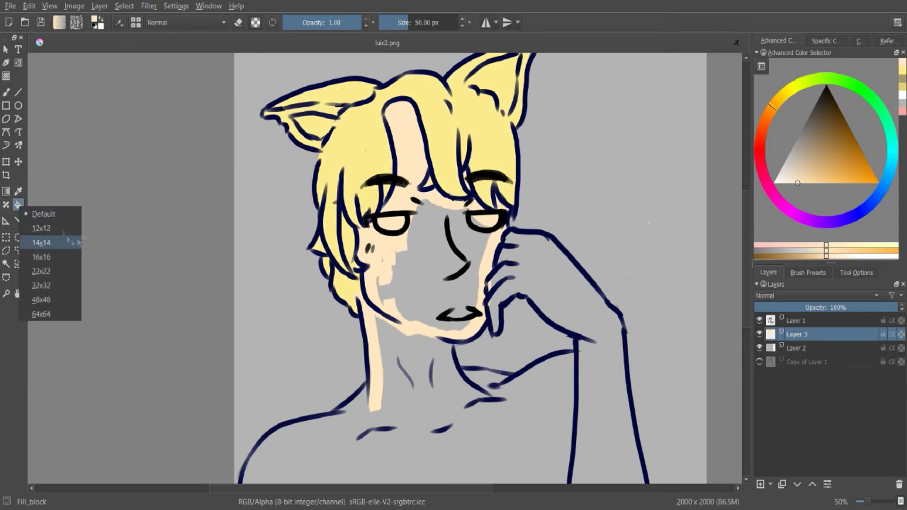
{"action": "left_click", "coordinate": [68, 240]}
{"action": "left_click", "coordinate": [856, 272]}
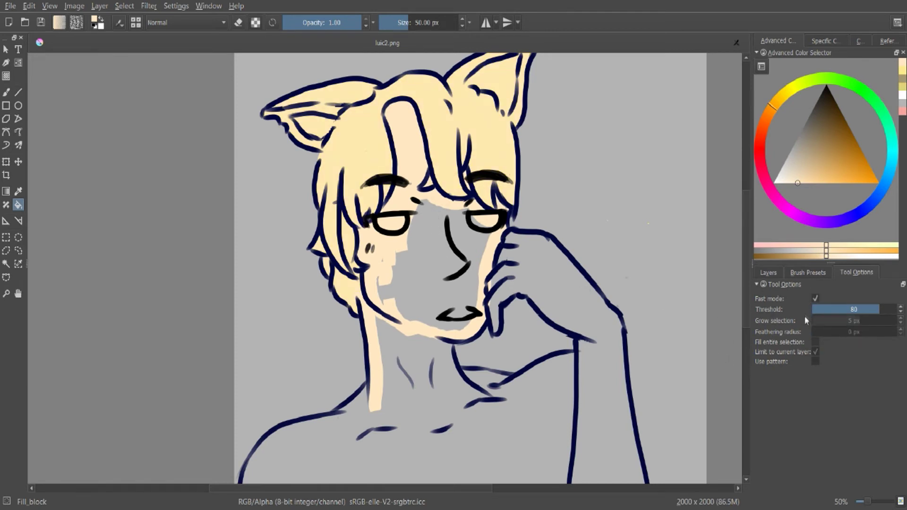
{"action": "left_click", "coordinate": [768, 273]}
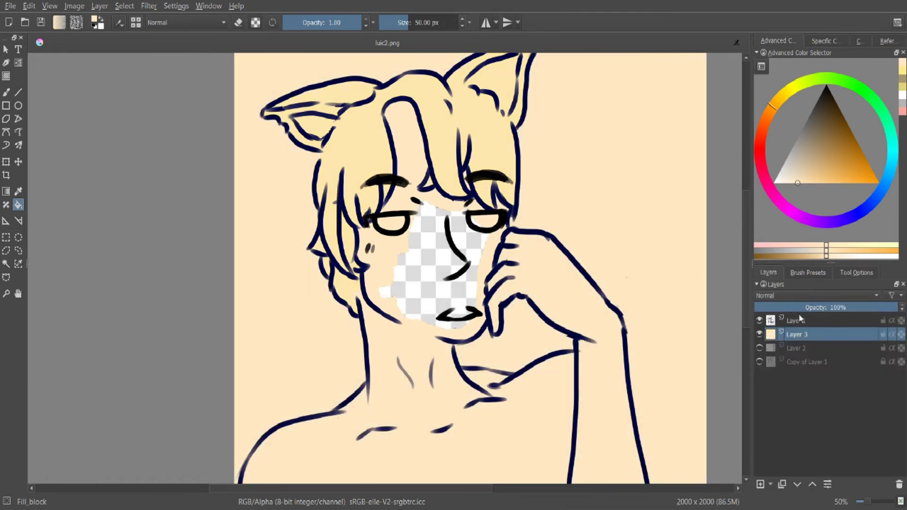
{"action": "left_click", "coordinate": [759, 348]}
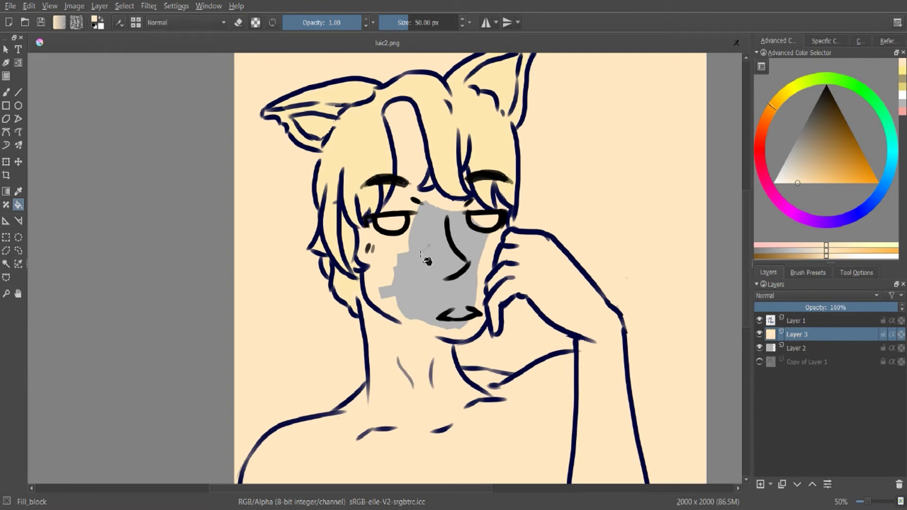
{"action": "key", "text": "ctrl+z"}
{"action": "left_click", "coordinate": [500, 340]}
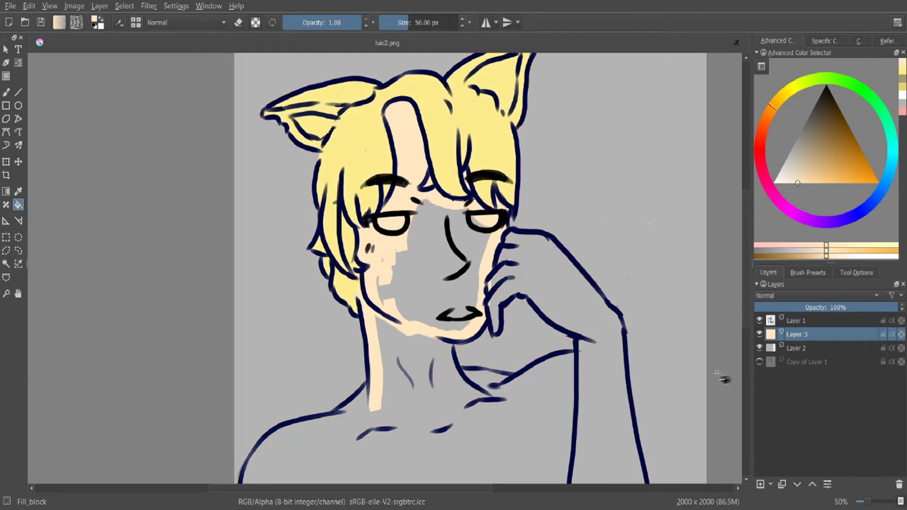
{"action": "left_click", "coordinate": [430, 246]}
{"action": "key", "text": "ctrl+z"}
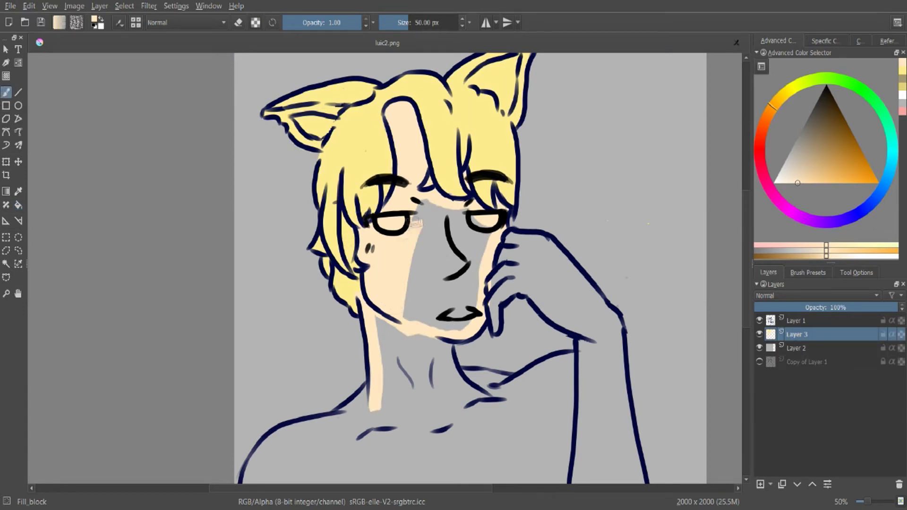
Paint the rest of the face, neck, torso and raised arm pale peach, using a brush enlarged to 195.95 px
{"action": "mouse_move", "coordinate": [394, 233]}
{"action": "left_mouse_down"}
{"action": "mouse_move", "coordinate": [442, 221]}
{"action": "mouse_move", "coordinate": [457, 245]}
{"action": "mouse_move", "coordinate": [435, 275]}
{"action": "left_mouse_up"}
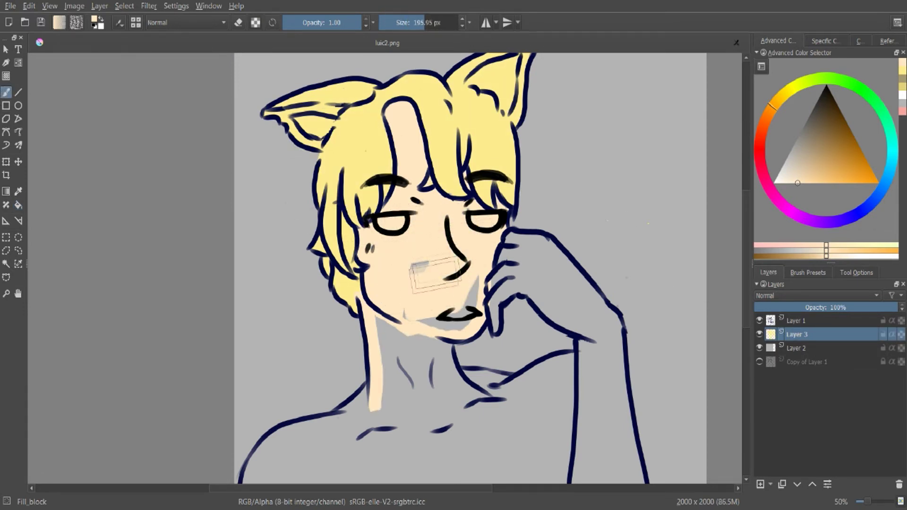
{"action": "mouse_move", "coordinate": [446, 313]}
{"action": "left_mouse_down"}
{"action": "mouse_move", "coordinate": [420, 253]}
{"action": "mouse_move", "coordinate": [444, 276]}
{"action": "mouse_move", "coordinate": [429, 274]}
{"action": "mouse_move", "coordinate": [454, 280]}
{"action": "left_mouse_up"}
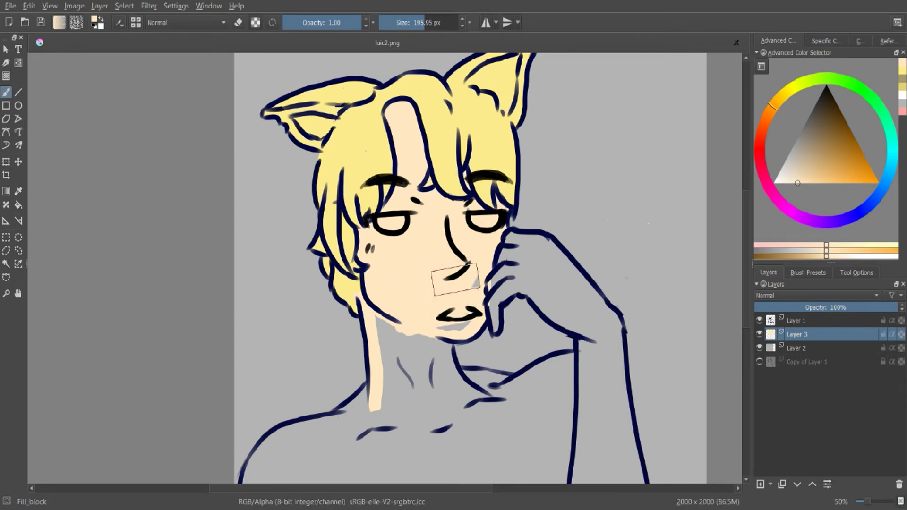
{"action": "mouse_move", "coordinate": [388, 317]}
{"action": "left_mouse_down"}
{"action": "mouse_move", "coordinate": [395, 402]}
{"action": "mouse_move", "coordinate": [415, 408]}
{"action": "left_mouse_up"}
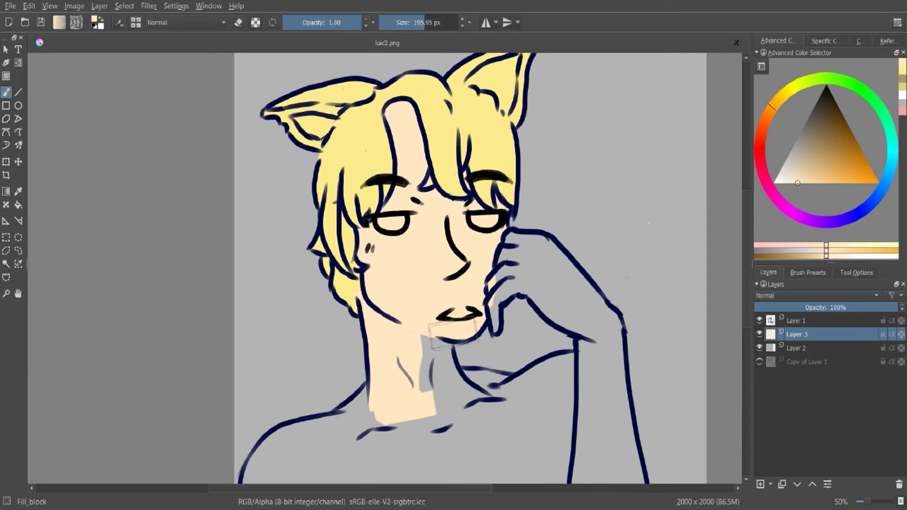
{"action": "mouse_move", "coordinate": [453, 336]}
{"action": "left_mouse_down"}
{"action": "mouse_move", "coordinate": [430, 363]}
{"action": "mouse_move", "coordinate": [432, 393]}
{"action": "mouse_move", "coordinate": [416, 376]}
{"action": "mouse_move", "coordinate": [434, 409]}
{"action": "mouse_move", "coordinate": [440, 391]}
{"action": "mouse_move", "coordinate": [473, 416]}
{"action": "left_mouse_up"}
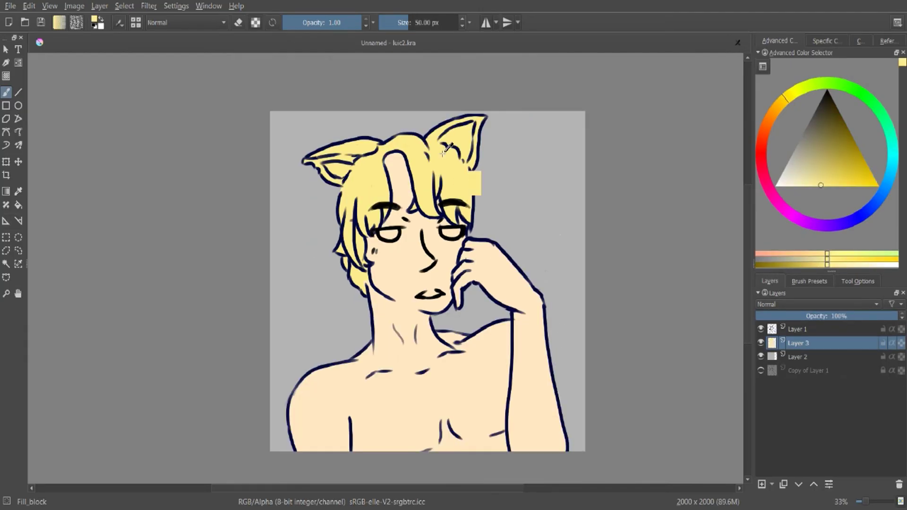
Check the flat colours with the line art hidden and add a new paint layer directly above Layer 3
{"action": "key", "text": "ctrl+plus"}
{"action": "left_click", "coordinate": [761, 329]}
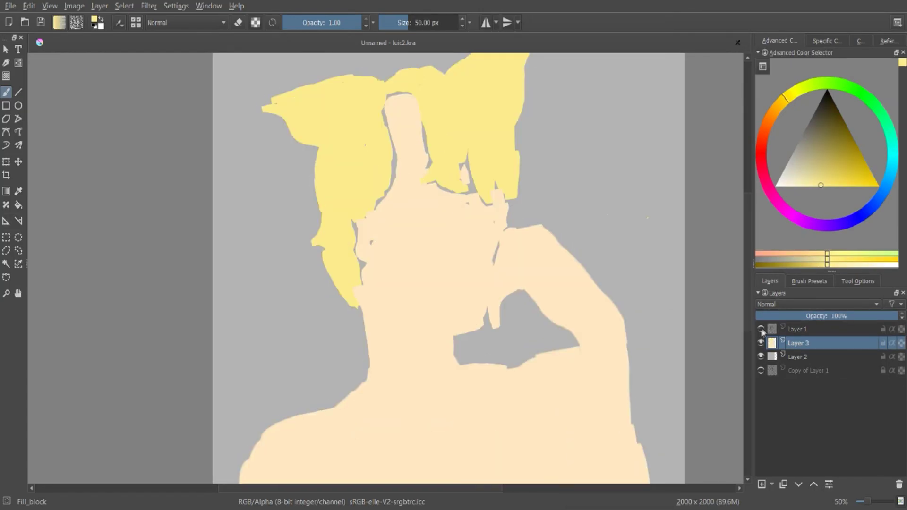
{"action": "left_click", "coordinate": [760, 330]}
{"action": "left_click", "coordinate": [761, 484]}
{"action": "left_click_drag", "start_coordinate": [510, 272], "coordinate": [541, 329]}
{"action": "scroll", "coordinate": [503, 179], "scroll_direction": "up", "scroll_amount": 2}
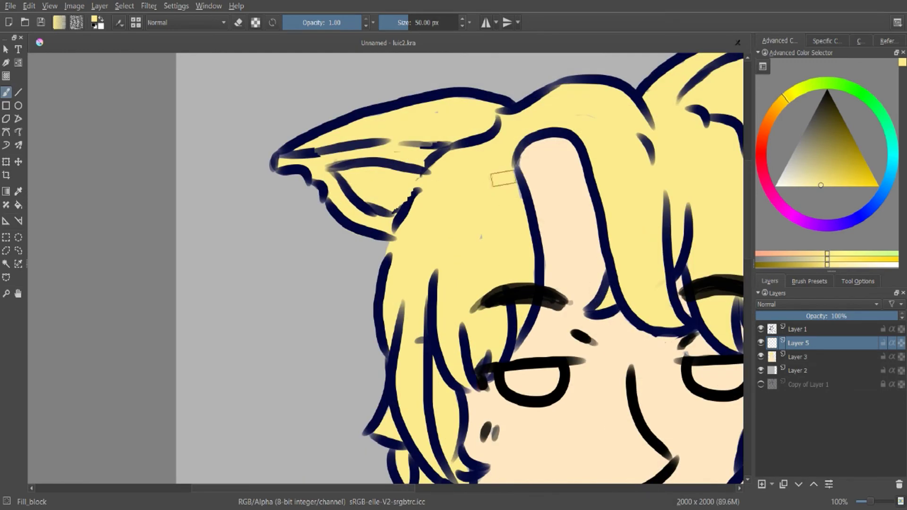
Turn on alpha inheritance for the new Layer 5 and choose a darker, muted shading tone
{"action": "left_click", "coordinate": [783, 358]}
{"action": "left_click_drag", "start_coordinate": [657, 259], "coordinate": [550, 272]}
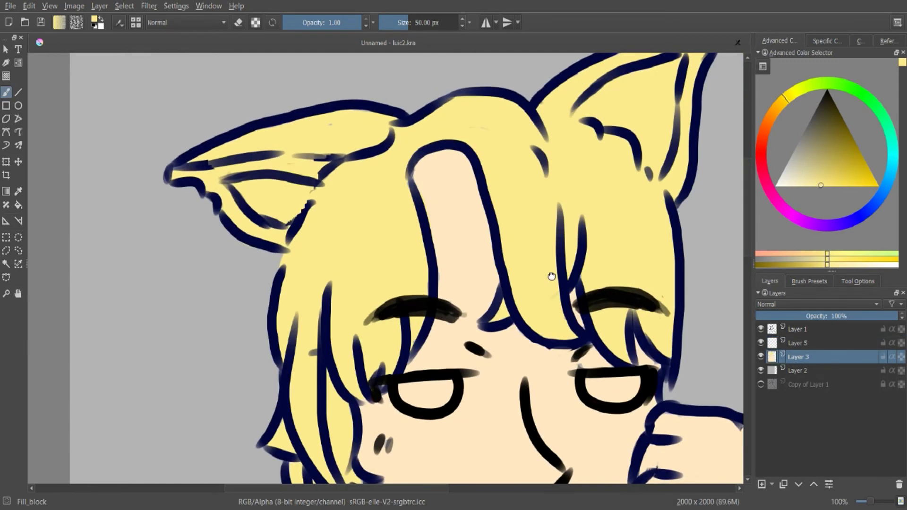
{"action": "left_click_drag", "start_coordinate": [605, 245], "coordinate": [623, 232]}
{"action": "left_click", "coordinate": [806, 342]}
{"action": "left_click", "coordinate": [860, 304]}
{"action": "left_click", "coordinate": [883, 313]}
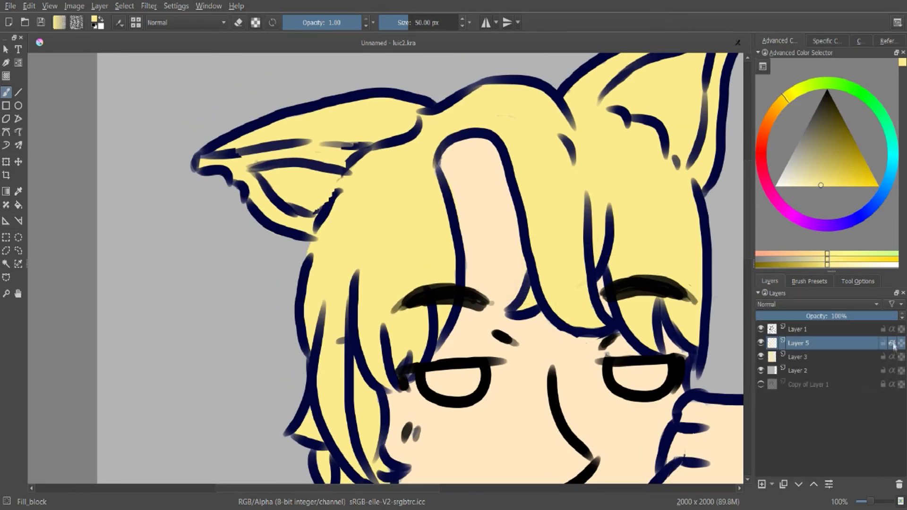
{"action": "left_click", "coordinate": [814, 164]}
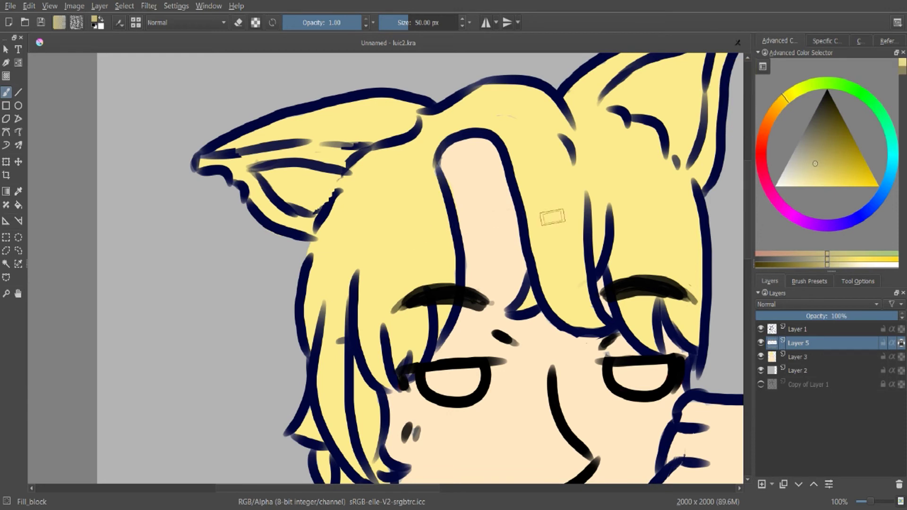
{"action": "key", "text": "k"}
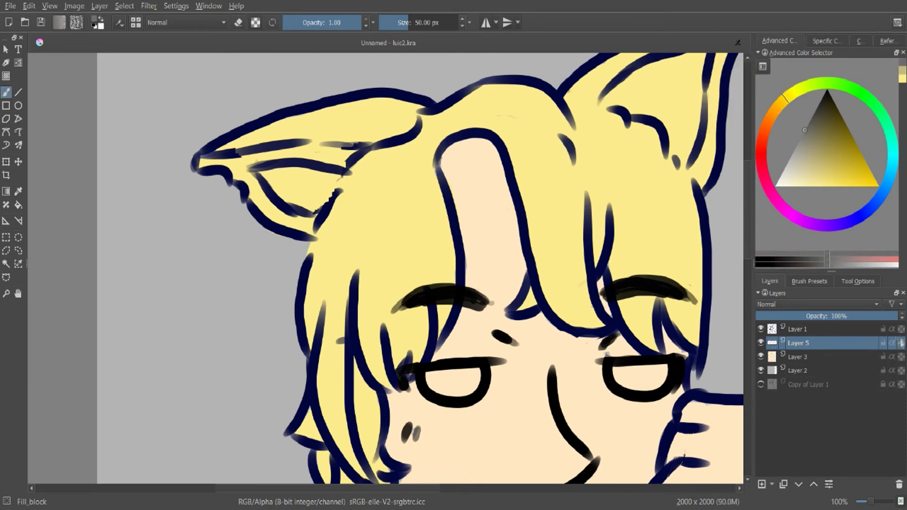
Check Layer 5's style options and toggle its lock and alpha inheritance settings
{"action": "left_click_drag", "start_coordinate": [894, 341], "coordinate": [838, 344]}
{"action": "right_click", "coordinate": [839, 343]}
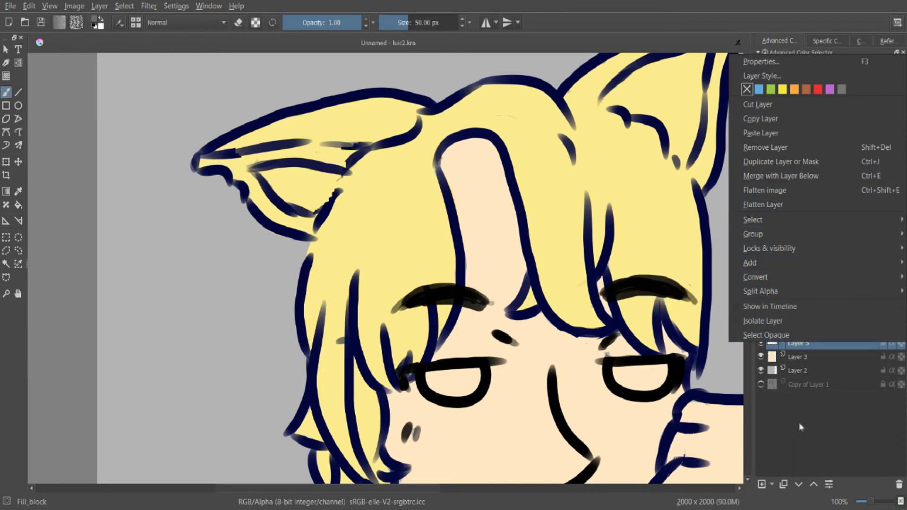
{"action": "left_click", "coordinate": [761, 75]}
{"action": "left_click", "coordinate": [611, 45]}
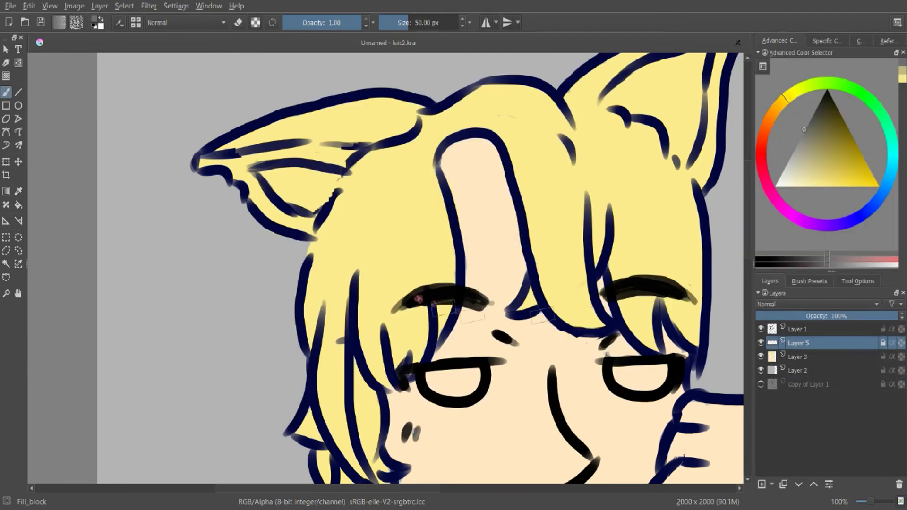
{"action": "left_click", "coordinate": [882, 343]}
{"action": "left_click", "coordinate": [886, 333]}
{"action": "left_click", "coordinate": [883, 343]}
{"action": "left_click", "coordinate": [891, 344]}
Try grey strokes across the hair on Layer 5 and Layer 1, undo them, and turn off Layer 5's alpha inheritance
{"action": "left_click_drag", "start_coordinate": [383, 298], "coordinate": [439, 267]}
{"action": "key", "text": "ctrl+z"}
{"action": "left_click_drag", "start_coordinate": [260, 358], "coordinate": [444, 294]}
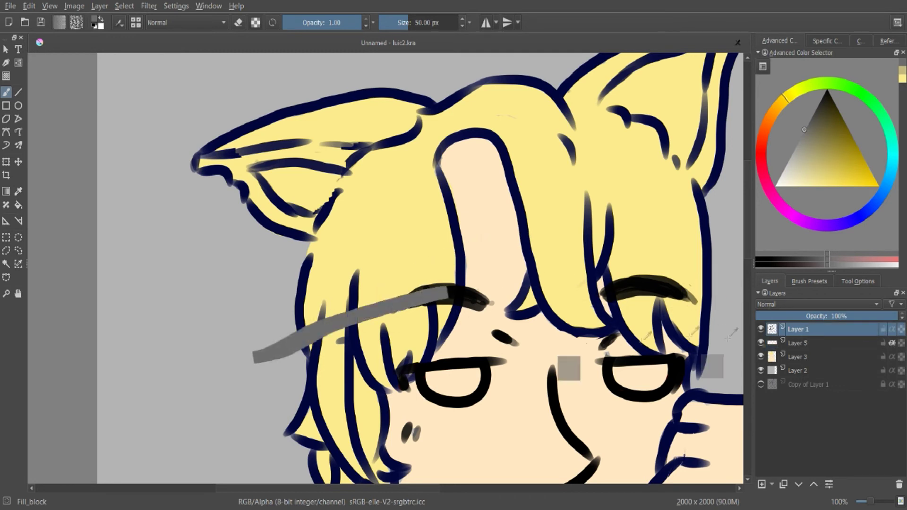
{"action": "key", "text": "ctrl+z"}
{"action": "left_click", "coordinate": [813, 345]}
{"action": "mouse_move", "coordinate": [308, 319]}
{"action": "left_mouse_down"}
{"action": "mouse_move", "coordinate": [415, 283]}
{"action": "mouse_move", "coordinate": [424, 345]}
{"action": "left_mouse_up"}
{"action": "key", "text": "ctrl+z"}
{"action": "left_click", "coordinate": [892, 345]}
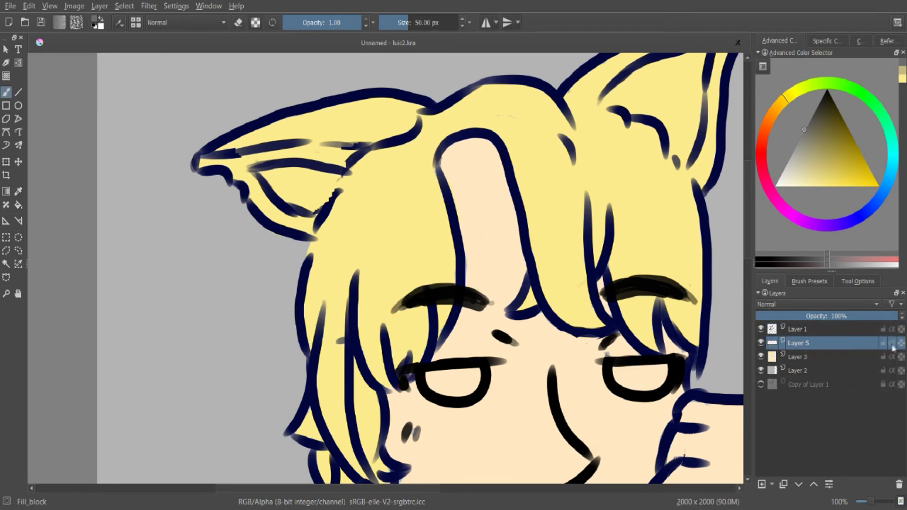
Examine the blending modes, layer commands and layer properties available for Layer 5
{"action": "left_click", "coordinate": [834, 306]}
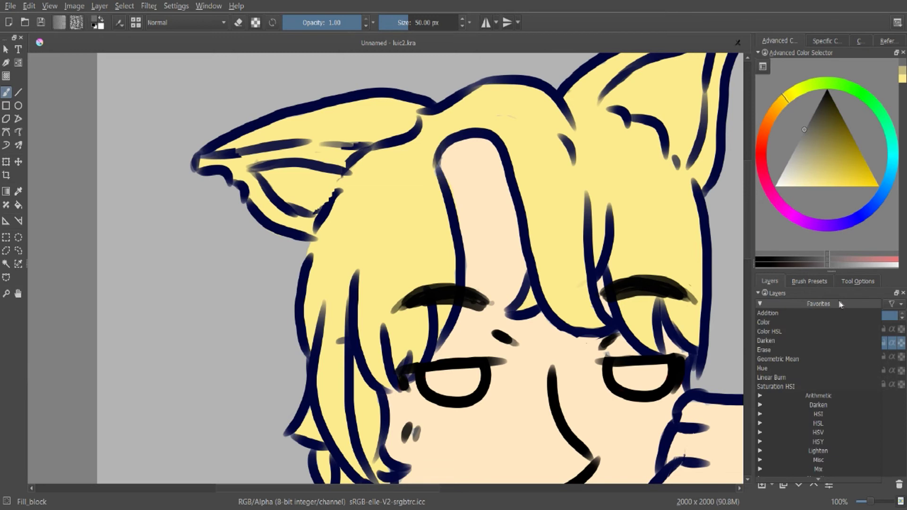
{"action": "left_click", "coordinate": [840, 304]}
{"action": "left_click", "coordinate": [828, 430]}
{"action": "right_click", "coordinate": [792, 342]}
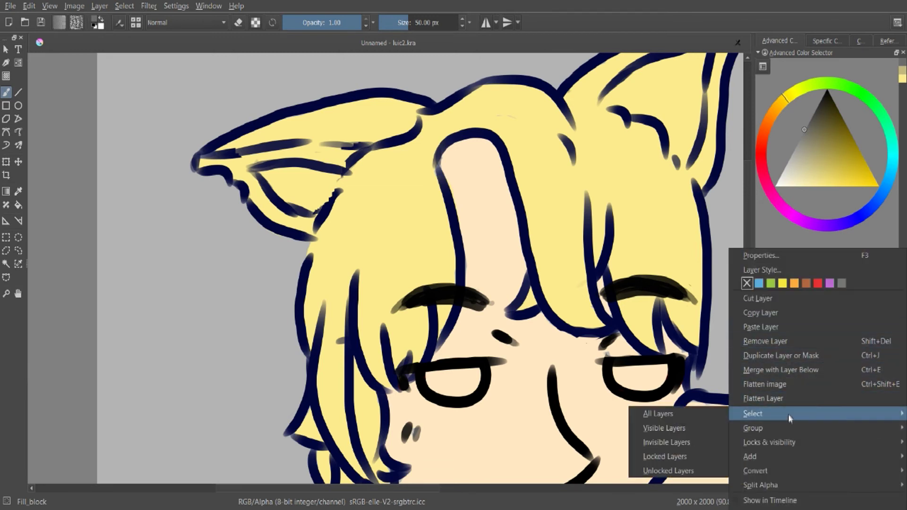
{"action": "mouse_move", "coordinate": [791, 491]}
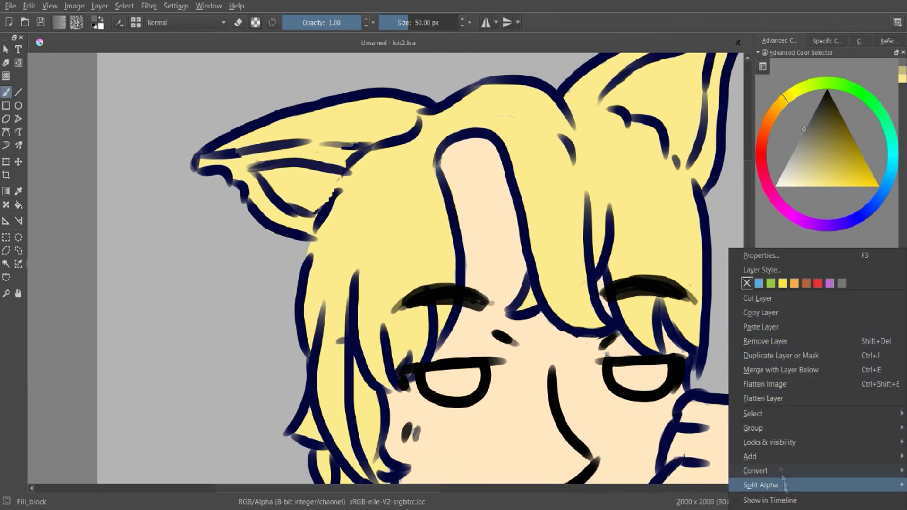
{"action": "left_click", "coordinate": [784, 256]}
{"action": "left_click", "coordinate": [399, 226]}
{"action": "left_click", "coordinate": [537, 234]}
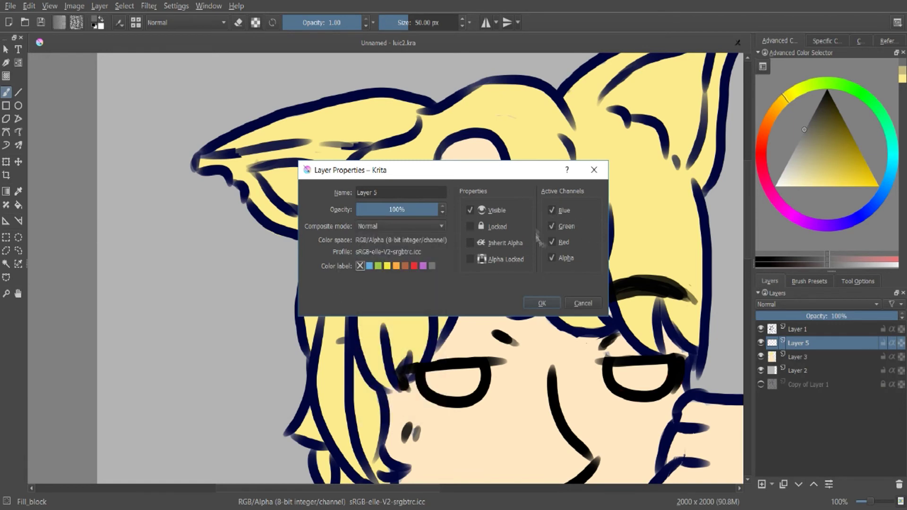
{"action": "left_click", "coordinate": [548, 302]}
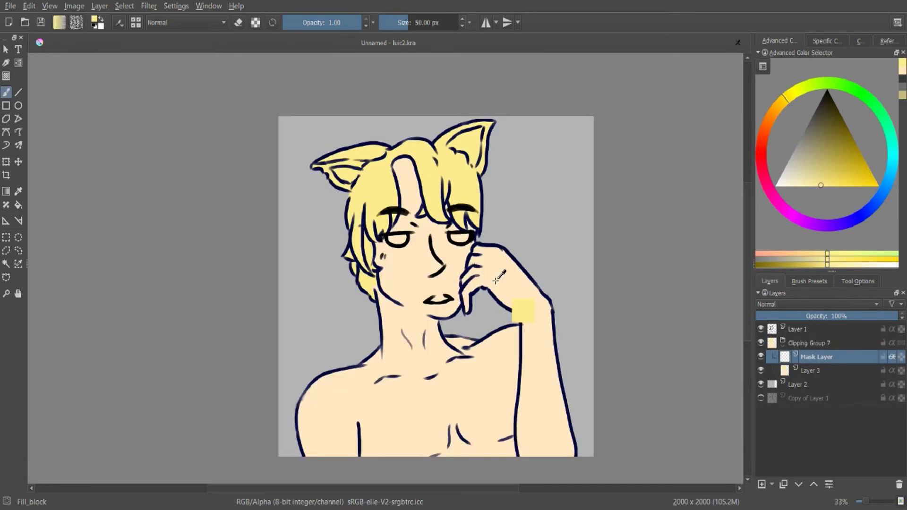
Choose a darker golden tan and block in hair shadows on the crown and beneath the right ear on the Mask Layer
{"action": "key", "text": "plus"}
{"action": "key", "text": "plus"}
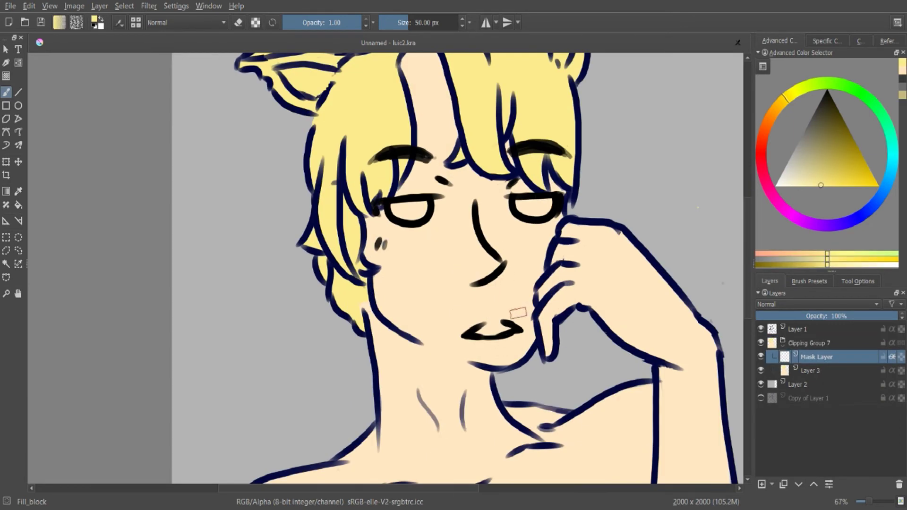
{"action": "left_click_drag", "start_coordinate": [524, 193], "coordinate": [545, 318]}
{"action": "left_click", "coordinate": [779, 106]}
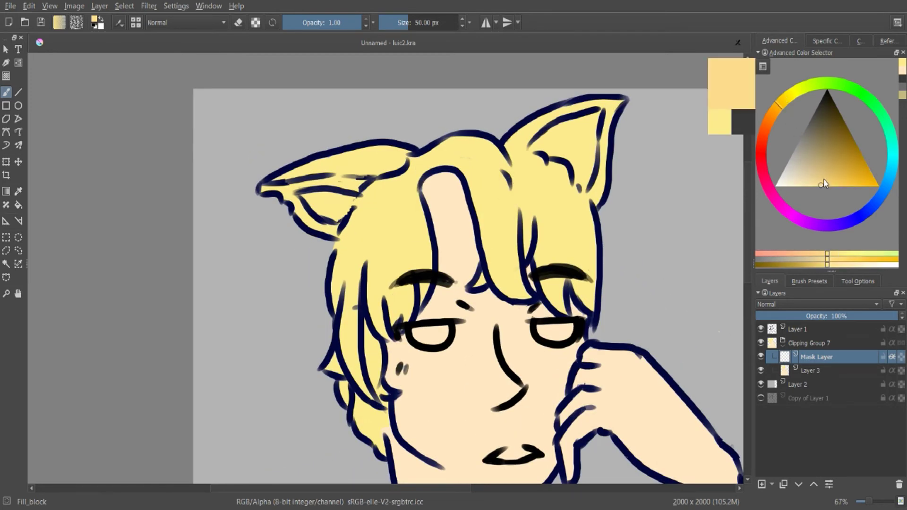
{"action": "left_click", "coordinate": [825, 177]}
{"action": "left_click_drag", "start_coordinate": [460, 140], "coordinate": [498, 212]}
{"action": "key", "text": "ctrl+z"}
{"action": "left_click_drag", "start_coordinate": [470, 140], "coordinate": [574, 201]}
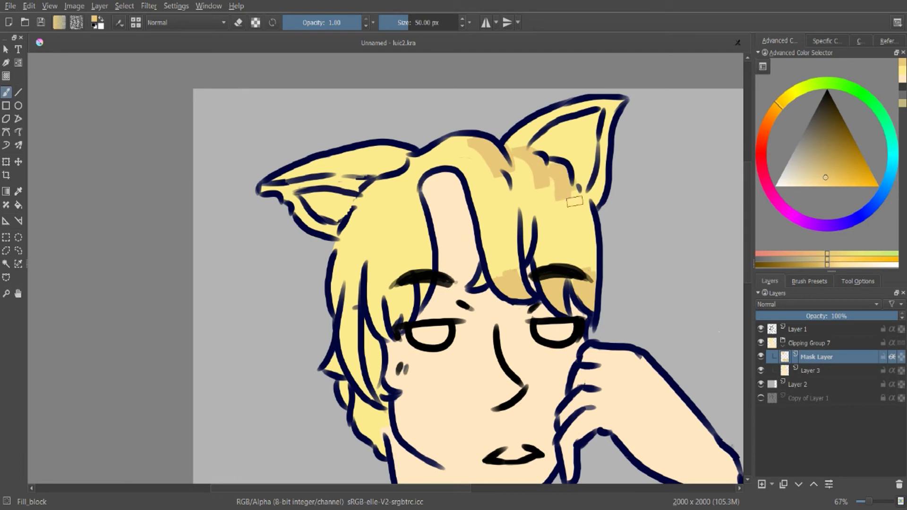
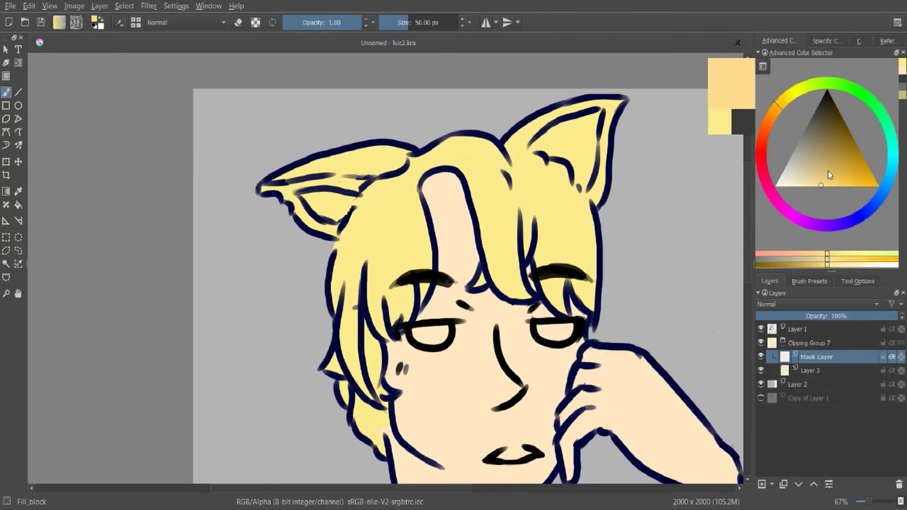
Block in golden tan shadows on the fringe tips and the hair locks beside the left cheek and neck
{"action": "left_click_drag", "start_coordinate": [496, 271], "coordinate": [524, 283]}
{"action": "mouse_move", "coordinate": [397, 292]}
{"action": "left_mouse_down"}
{"action": "mouse_move", "coordinate": [391, 321]}
{"action": "mouse_move", "coordinate": [377, 319]}
{"action": "left_mouse_up"}
{"action": "left_click_drag", "start_coordinate": [374, 381], "coordinate": [378, 389]}
{"action": "left_click_drag", "start_coordinate": [366, 425], "coordinate": [379, 446]}
{"action": "left_click_drag", "start_coordinate": [344, 385], "coordinate": [344, 401]}
{"action": "left_click_drag", "start_coordinate": [334, 363], "coordinate": [333, 371]}
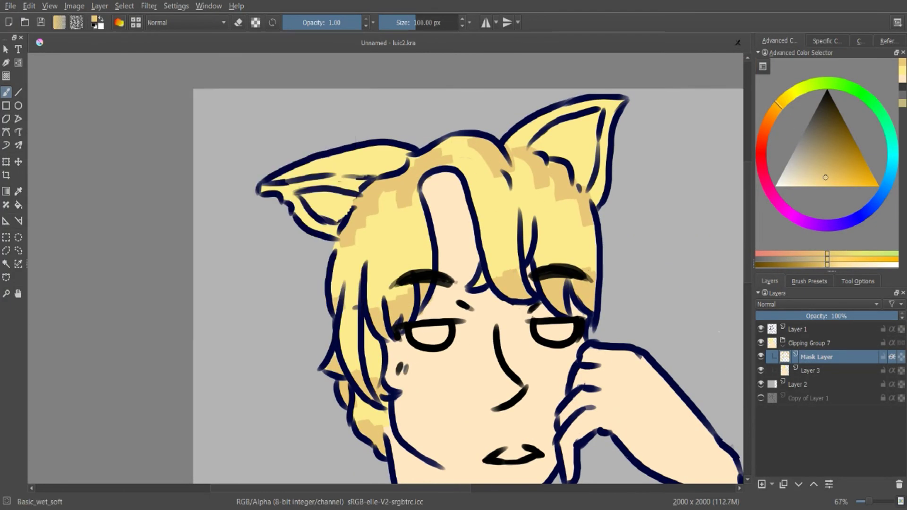
Blend the golden tan shadows into the pale yellow hair with the Basic_wet_soft brush at 100 px
{"action": "left_click_drag", "start_coordinate": [407, 203], "coordinate": [351, 241]}
{"action": "left_click_drag", "start_coordinate": [378, 284], "coordinate": [399, 297]}
{"action": "left_click_drag", "start_coordinate": [362, 361], "coordinate": [377, 427]}
{"action": "left_click_drag", "start_coordinate": [500, 260], "coordinate": [510, 267]}
{"action": "left_click_drag", "start_coordinate": [451, 156], "coordinate": [498, 194]}
{"action": "mouse_move", "coordinate": [528, 175]}
{"action": "left_mouse_down"}
{"action": "mouse_move", "coordinate": [581, 245]}
{"action": "mouse_move", "coordinate": [547, 250]}
{"action": "left_mouse_up"}
{"action": "scroll", "coordinate": [420, 189], "scroll_direction": "up", "scroll_amount": 1}
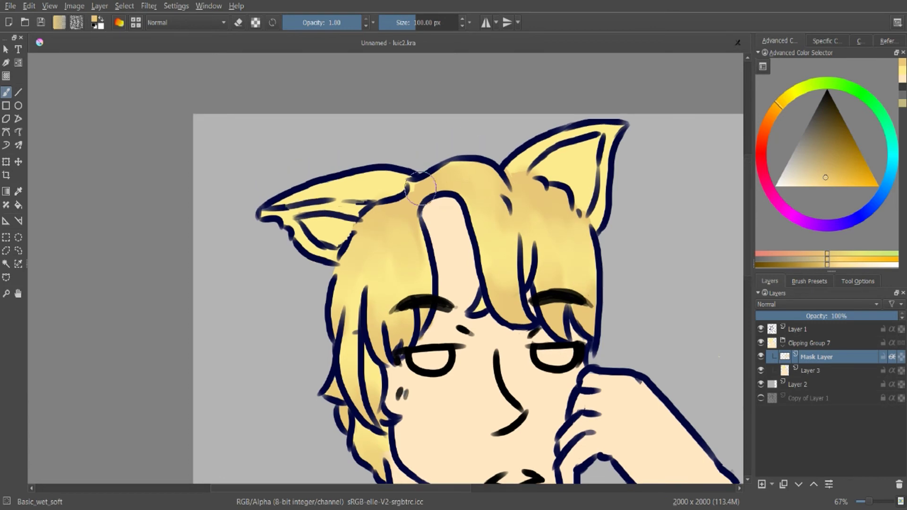
Add a new layer above Layer 2 and paint pale yellow and pale peach swatches beside the character
{"action": "left_click", "coordinate": [798, 384]}
{"action": "left_click", "coordinate": [761, 484]}
{"action": "left_click_drag", "start_coordinate": [683, 241], "coordinate": [699, 273]}
{"action": "left_click_drag", "start_coordinate": [694, 302], "coordinate": [715, 347]}
Choose an orange-brown on the Mask Layer and block in deeper hair shadows below the ears, on the crown and on the fringe tips
{"action": "left_click", "coordinate": [816, 356]}
{"action": "left_click", "coordinate": [767, 124]}
{"action": "left_click", "coordinate": [828, 171]}
{"action": "left_click_drag", "start_coordinate": [519, 177], "coordinate": [582, 222]}
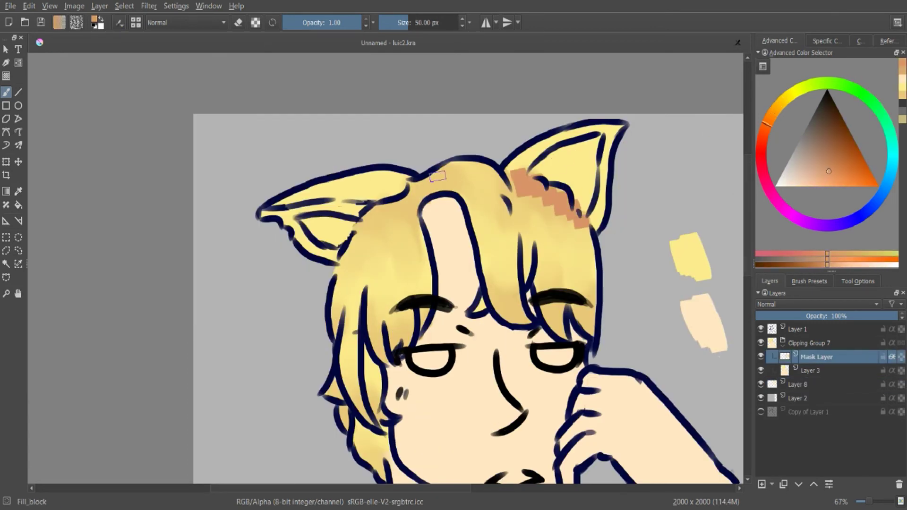
{"action": "left_click_drag", "start_coordinate": [437, 176], "coordinate": [501, 180]}
{"action": "left_click_drag", "start_coordinate": [406, 203], "coordinate": [349, 259]}
{"action": "left_click_drag", "start_coordinate": [510, 314], "coordinate": [555, 321]}
Blend the orange-brown shadows on the crown, fringe tips and side locks into the hair with the Basic_wet_soft brush at 100 px
{"action": "left_click", "coordinate": [136, 22]}
{"action": "left_click_drag", "start_coordinate": [453, 175], "coordinate": [498, 208]}
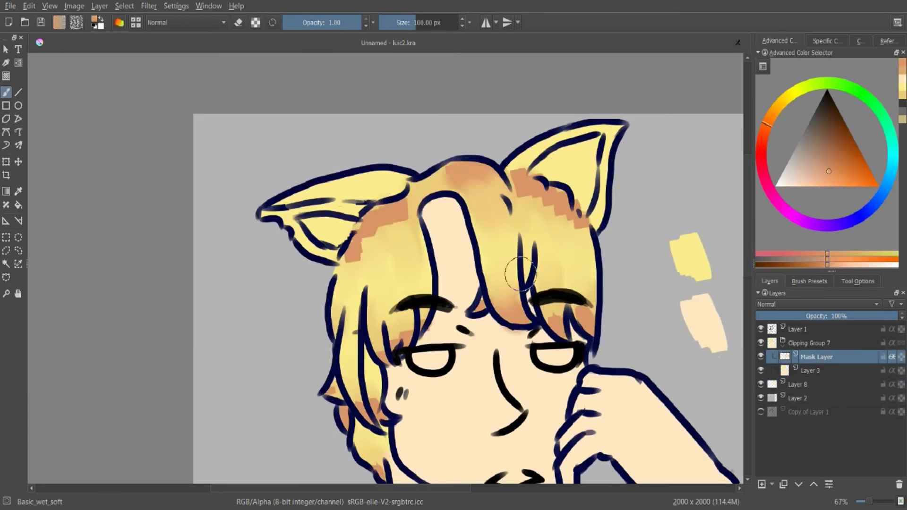
{"action": "left_click_drag", "start_coordinate": [513, 314], "coordinate": [501, 300]}
{"action": "left_click_drag", "start_coordinate": [524, 189], "coordinate": [583, 234]}
{"action": "left_click_drag", "start_coordinate": [543, 325], "coordinate": [565, 309]}
{"action": "mouse_move", "coordinate": [403, 206]}
{"action": "left_mouse_down"}
{"action": "mouse_move", "coordinate": [390, 235]}
{"action": "mouse_move", "coordinate": [352, 257]}
{"action": "left_mouse_up"}
{"action": "left_click_drag", "start_coordinate": [394, 338], "coordinate": [412, 292]}
{"action": "left_click_drag", "start_coordinate": [374, 368], "coordinate": [373, 400]}
{"action": "left_click_drag", "start_coordinate": [357, 429], "coordinate": [377, 460]}
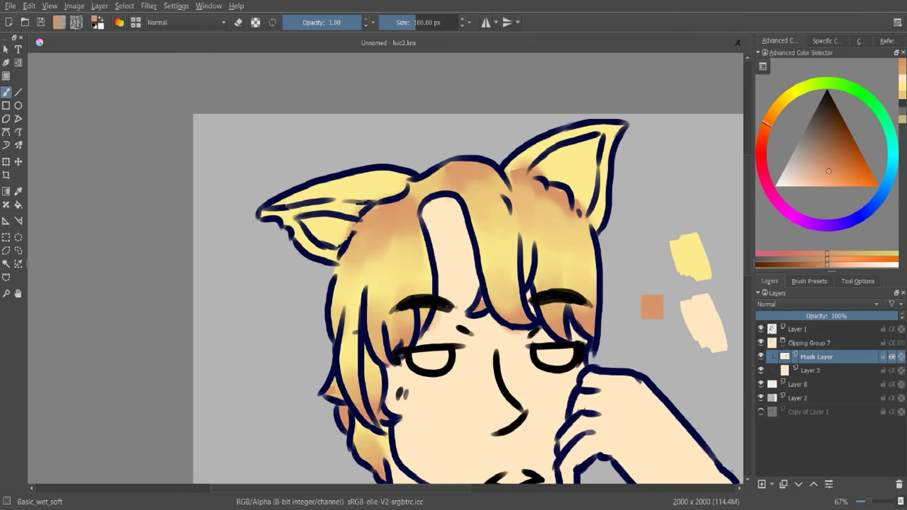
Sample yellow and tan tones from the swatch and hair, and smooth the shadow transitions on the crown, fringe and side locks
{"action": "left_click", "coordinate": [687, 267], "text": "ctrl"}
{"action": "left_click_drag", "start_coordinate": [382, 245], "coordinate": [357, 264]}
{"action": "left_click", "coordinate": [378, 246], "text": "ctrl"}
{"action": "left_click_drag", "start_coordinate": [402, 326], "coordinate": [406, 340]}
{"action": "left_click_drag", "start_coordinate": [581, 315], "coordinate": [588, 329]}
{"action": "left_click", "coordinate": [564, 264], "text": "ctrl"}
{"action": "left_click_drag", "start_coordinate": [557, 208], "coordinate": [569, 243]}
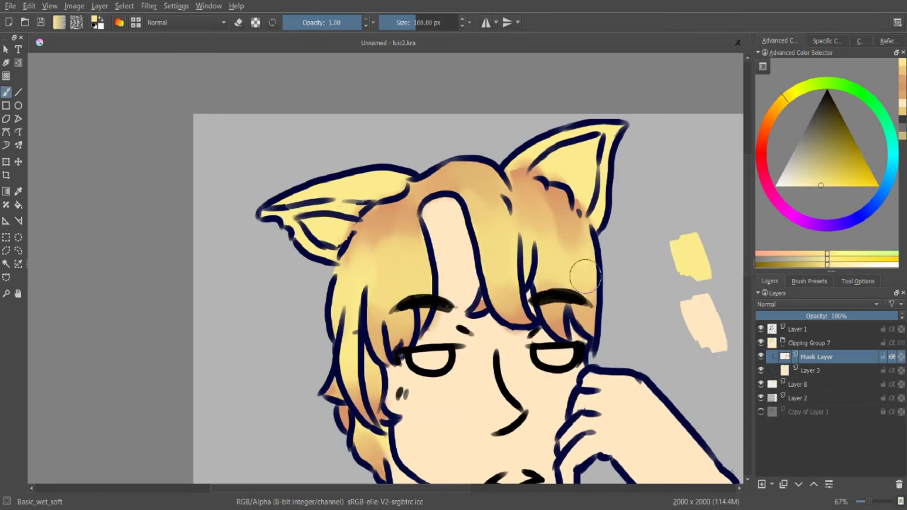
{"action": "left_click_drag", "start_coordinate": [352, 342], "coordinate": [356, 378]}
{"action": "left_click_drag", "start_coordinate": [366, 446], "coordinate": [377, 462]}
{"action": "left_click_drag", "start_coordinate": [567, 222], "coordinate": [536, 241]}
{"action": "left_click", "coordinate": [491, 207], "text": "ctrl"}
{"action": "left_click_drag", "start_coordinate": [474, 186], "coordinate": [494, 195]}
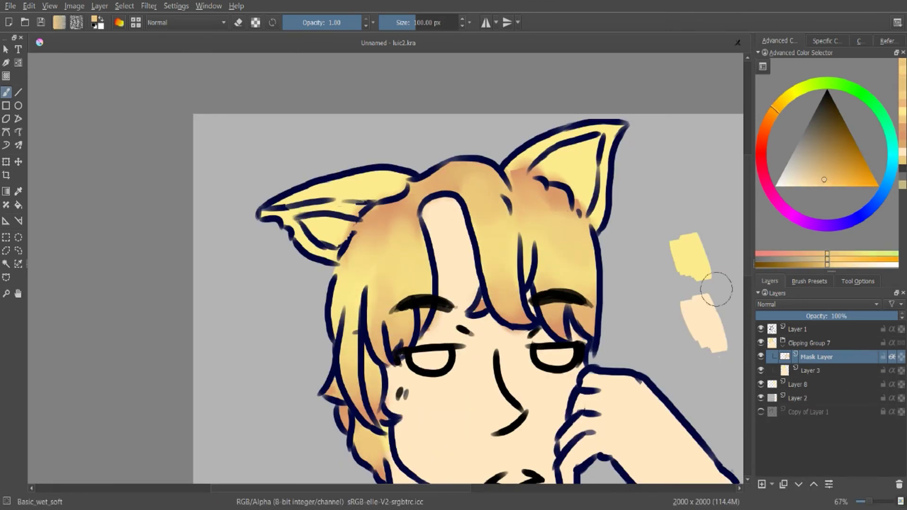
Shade the edges and base of the cat ears in orange-brown with the Basic_wet_soft brush
{"action": "key", "text": "slash"}
{"action": "left_click", "coordinate": [140, 26]}
{"action": "left_click_drag", "start_coordinate": [401, 182], "coordinate": [381, 195]}
{"action": "left_click_drag", "start_coordinate": [283, 207], "coordinate": [312, 243]}
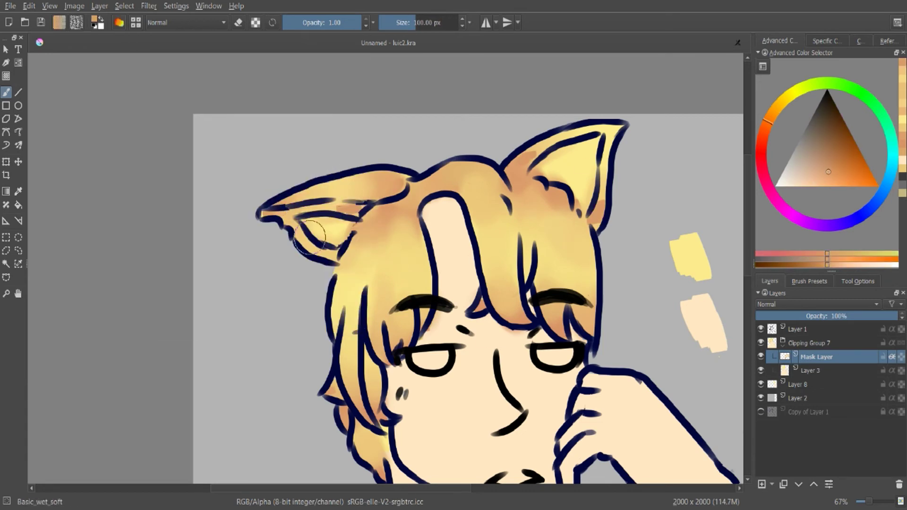
Soften the ear shading with sampled pale yellow and smooth the hair and face edges with a brush of about 371 px
{"action": "left_click", "coordinate": [573, 163], "text": "ctrl"}
{"action": "left_click_drag", "start_coordinate": [541, 163], "coordinate": [560, 144]}
{"action": "scroll", "coordinate": [402, 189], "scroll_direction": "down", "scroll_amount": 2}
{"action": "scroll", "coordinate": [393, 183], "scroll_direction": "up", "scroll_amount": 2}
{"action": "left_click_drag", "start_coordinate": [408, 283], "coordinate": [411, 331]}
{"action": "left_click_drag", "start_coordinate": [514, 151], "coordinate": [517, 162]}
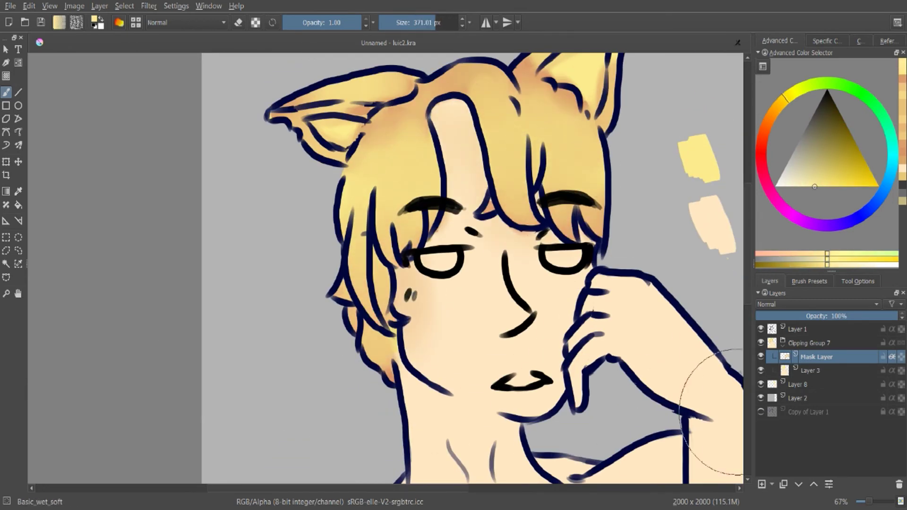
Choose a light pink and tint the insides of both ears, starting with a brush of about 118 px
{"action": "left_click_drag", "start_coordinate": [869, 501], "coordinate": [867, 501]}
{"action": "left_click", "coordinate": [409, 23]}
{"action": "left_click", "coordinate": [761, 152]}
{"action": "left_click", "coordinate": [817, 184]}
{"action": "scroll", "coordinate": [492, 84], "scroll_direction": "up", "scroll_amount": 2}
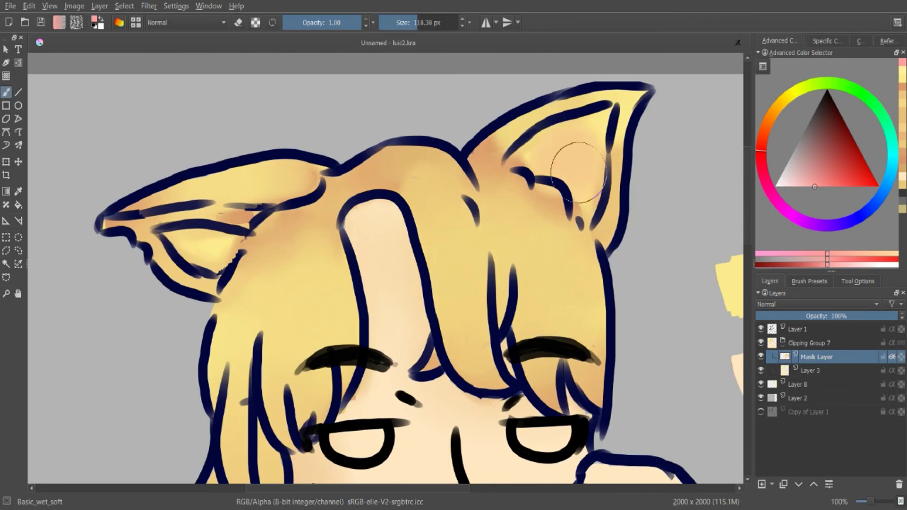
{"action": "left_click", "coordinate": [409, 22]}
{"action": "left_click_drag", "start_coordinate": [205, 243], "coordinate": [219, 258]}
{"action": "left_click", "coordinate": [538, 143], "text": "ctrl"}
{"action": "left_click_drag", "start_coordinate": [229, 177], "coordinate": [241, 188]}
Choose white with the Fill_block brush at 50 px and fill in both eyes
{"action": "left_click_drag", "start_coordinate": [658, 374], "coordinate": [642, 218]}
{"action": "left_click", "coordinate": [775, 187]}
{"action": "left_click", "coordinate": [136, 23]}
{"action": "left_click", "coordinate": [198, 74]}
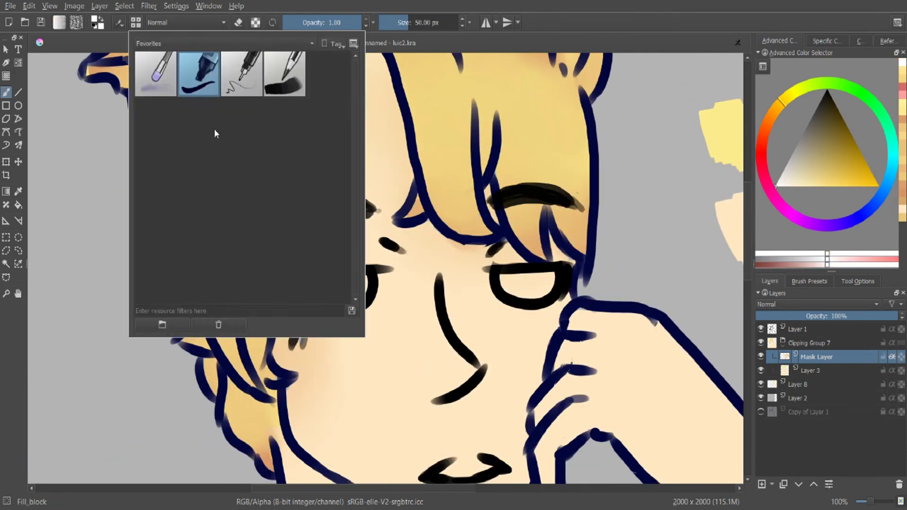
{"action": "left_click_drag", "start_coordinate": [321, 287], "coordinate": [359, 289]}
{"action": "left_click_drag", "start_coordinate": [509, 284], "coordinate": [546, 285]}
Erase the stray shading from the face and forehead, and undo the eraser stroke on the hand
{"action": "key", "text": "e"}
{"action": "left_click_drag", "start_coordinate": [326, 296], "coordinate": [346, 298]}
{"action": "left_click_drag", "start_coordinate": [366, 150], "coordinate": [457, 250]}
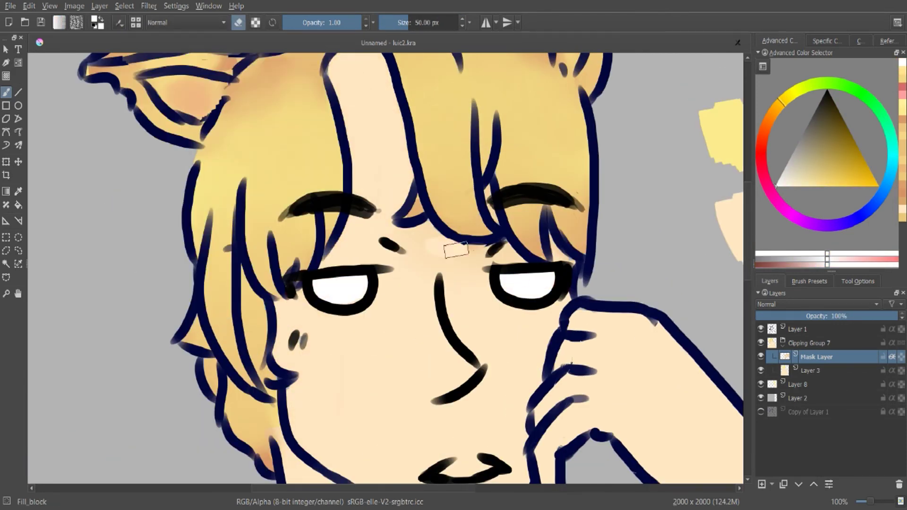
{"action": "left_click_drag", "start_coordinate": [562, 315], "coordinate": [584, 315]}
{"action": "key", "text": "ctrl+z"}
{"action": "key", "text": "e"}
{"action": "key", "text": "minus"}
Select the skin area, mix a darker dusty peach and block in shadows on the forehead strip and beside the hairline
{"action": "left_click", "coordinate": [6, 264]}
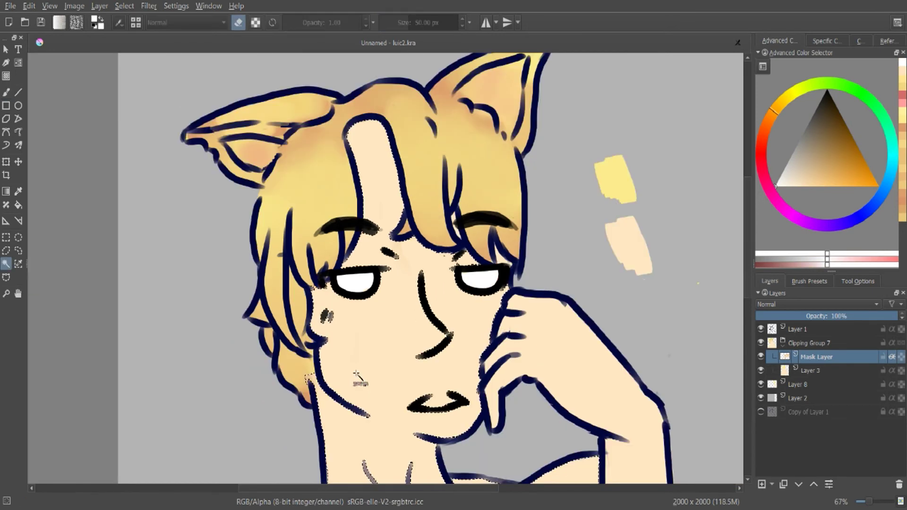
{"action": "left_click", "coordinate": [360, 378]}
{"action": "key", "text": "b"}
{"action": "left_click", "coordinate": [633, 238], "text": "ctrl"}
{"action": "left_click_drag", "start_coordinate": [773, 111], "coordinate": [766, 126]}
{"action": "left_click", "coordinate": [803, 178]}
{"action": "mouse_move", "coordinate": [361, 130]}
{"action": "left_mouse_down"}
{"action": "mouse_move", "coordinate": [354, 257]}
{"action": "mouse_move", "coordinate": [400, 229]}
{"action": "left_mouse_up"}
{"action": "left_click_drag", "start_coordinate": [318, 289], "coordinate": [325, 347]}
Reselect the skin area and extend the dusty peach shadows under the fringe and down the cheek
{"action": "left_click", "coordinate": [6, 264]}
{"action": "left_click", "coordinate": [456, 232]}
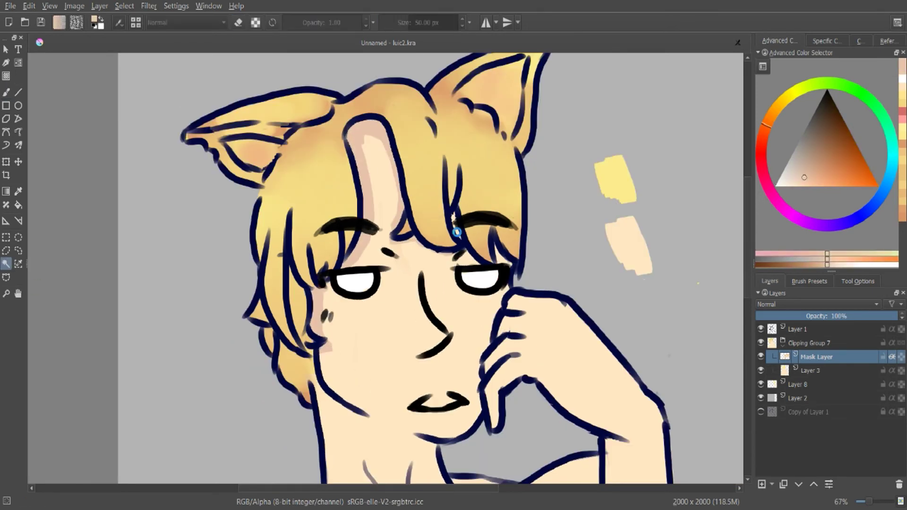
{"action": "left_click", "coordinate": [488, 315]}
{"action": "key", "text": "b"}
{"action": "left_click_drag", "start_coordinate": [372, 227], "coordinate": [349, 265]}
{"action": "left_click_drag", "start_coordinate": [324, 346], "coordinate": [325, 374]}
Blend the skin shadows on the forehead strip, temple and cheeks with the Basic_wet_soft brush at 100 px
{"action": "left_click", "coordinate": [119, 22]}
{"action": "left_click", "coordinate": [154, 67]}
{"action": "left_click_drag", "start_coordinate": [336, 338], "coordinate": [342, 395]}
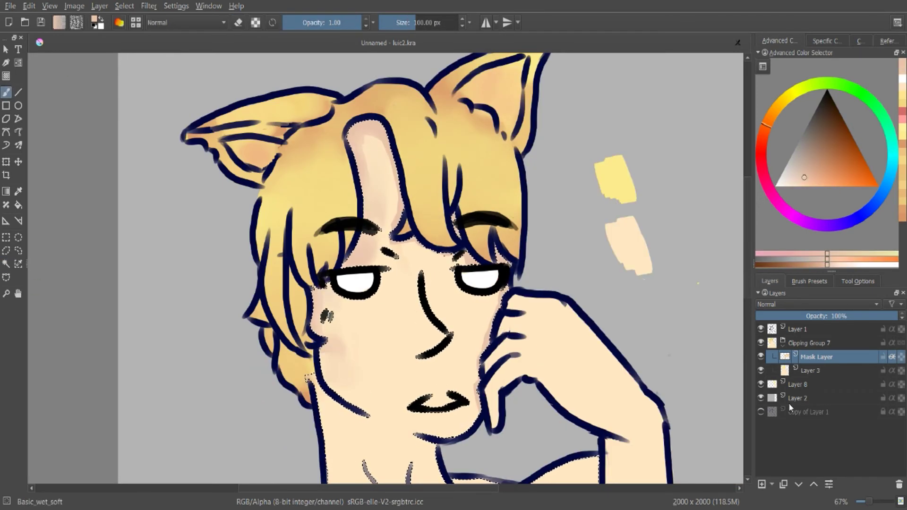
{"action": "left_click_drag", "start_coordinate": [376, 142], "coordinate": [397, 236]}
{"action": "left_click_drag", "start_coordinate": [385, 163], "coordinate": [390, 233]}
{"action": "left_click_drag", "start_coordinate": [384, 144], "coordinate": [394, 227]}
{"action": "mouse_move", "coordinate": [327, 296]}
{"action": "left_mouse_down"}
{"action": "mouse_move", "coordinate": [334, 366]}
{"action": "mouse_move", "coordinate": [347, 336]}
{"action": "left_mouse_up"}
{"action": "mouse_move", "coordinate": [352, 312]}
{"action": "left_mouse_down"}
{"action": "mouse_move", "coordinate": [378, 307]}
{"action": "mouse_move", "coordinate": [390, 330]}
{"action": "left_mouse_up"}
{"action": "left_click_drag", "start_coordinate": [392, 215], "coordinate": [395, 242]}
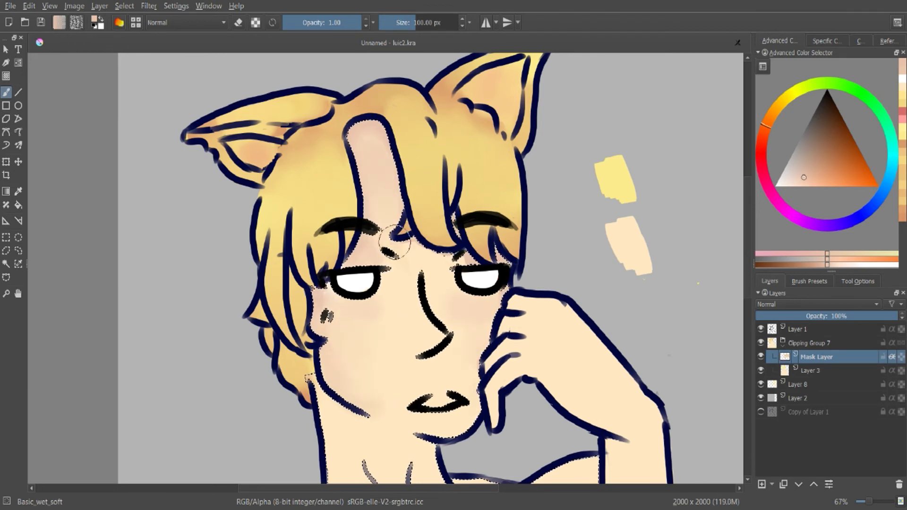
{"action": "left_click", "coordinate": [404, 267], "text": "ctrl"}
{"action": "left_click_drag", "start_coordinate": [379, 141], "coordinate": [372, 260]}
Try a slightly darker tan shadow on the forehead strip with the Fill_block brush, compare it with the Mask Layer hidden, and undo it
{"action": "left_click", "coordinate": [136, 22]}
{"action": "left_click", "coordinate": [198, 76]}
{"action": "left_click", "coordinate": [807, 178]}
{"action": "left_click_drag", "start_coordinate": [371, 186], "coordinate": [370, 246]}
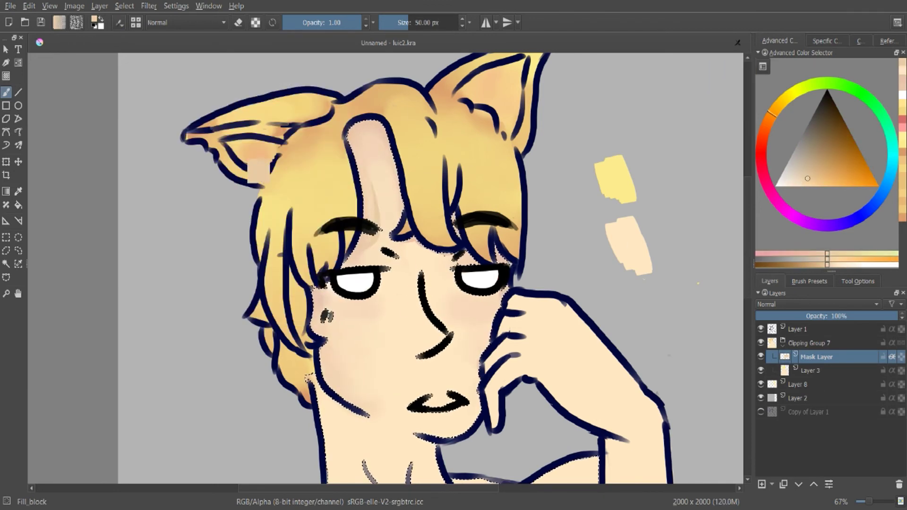
{"action": "left_click_drag", "start_coordinate": [377, 151], "coordinate": [373, 255]}
{"action": "left_click", "coordinate": [760, 356]}
{"action": "left_click", "coordinate": [760, 357]}
{"action": "key", "text": "ctrl+z"}
Smooth the forehead shadow with Basic_wet_soft, and use Fill_block with a skin shade sampled from beside the hairline on the cheek
{"action": "left_click", "coordinate": [6, 264]}
{"action": "key", "text": "b"}
{"action": "left_click", "coordinate": [318, 299], "text": "ctrl"}
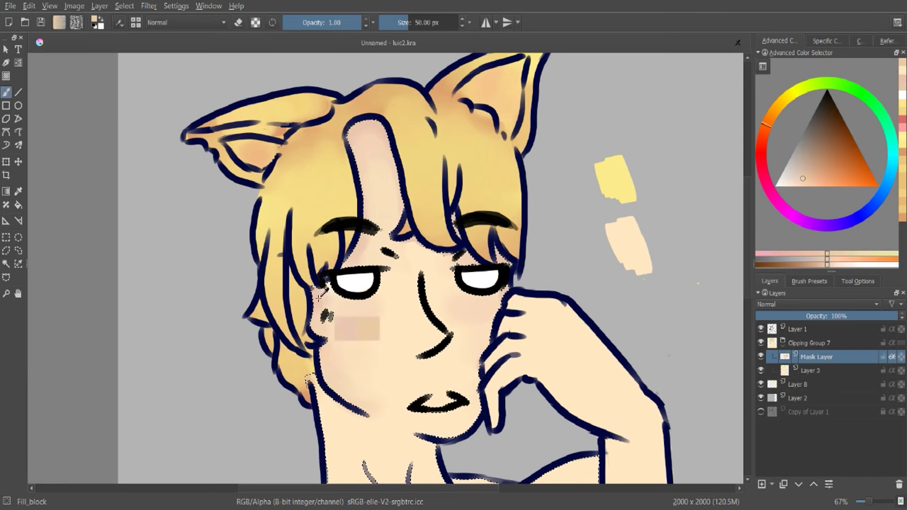
{"action": "left_click", "coordinate": [136, 23]}
{"action": "left_click", "coordinate": [156, 76]}
{"action": "mouse_move", "coordinate": [384, 142]}
{"action": "left_mouse_down"}
{"action": "mouse_move", "coordinate": [388, 212]}
{"action": "mouse_move", "coordinate": [381, 215]}
{"action": "mouse_move", "coordinate": [380, 176]}
{"action": "left_mouse_up"}
{"action": "left_click", "coordinate": [135, 23]}
{"action": "left_click", "coordinate": [198, 75]}
{"action": "left_click", "coordinate": [807, 178]}
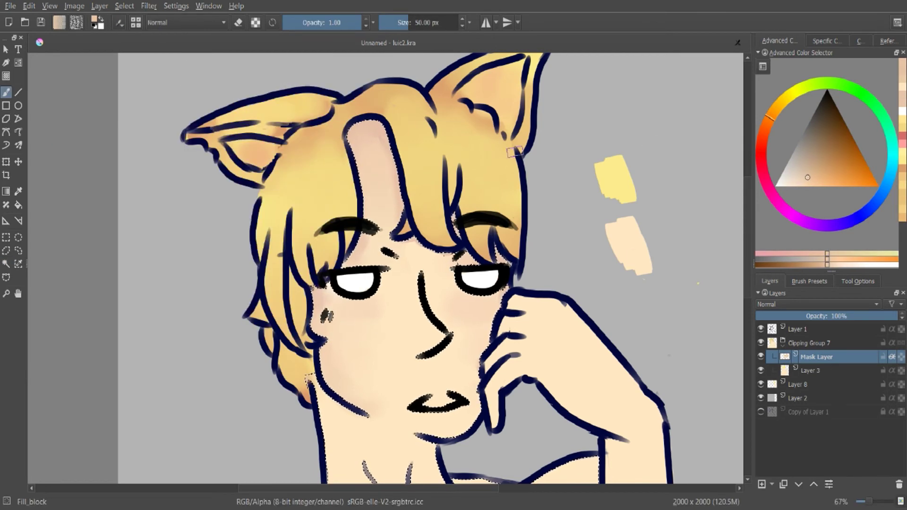
{"action": "left_click", "coordinate": [323, 300], "text": "ctrl"}
{"action": "left_click_drag", "start_coordinate": [326, 295], "coordinate": [373, 305]}
{"action": "left_click", "coordinate": [803, 384]}
{"action": "left_click", "coordinate": [176, 6]}
{"action": "left_click", "coordinate": [340, 255]}
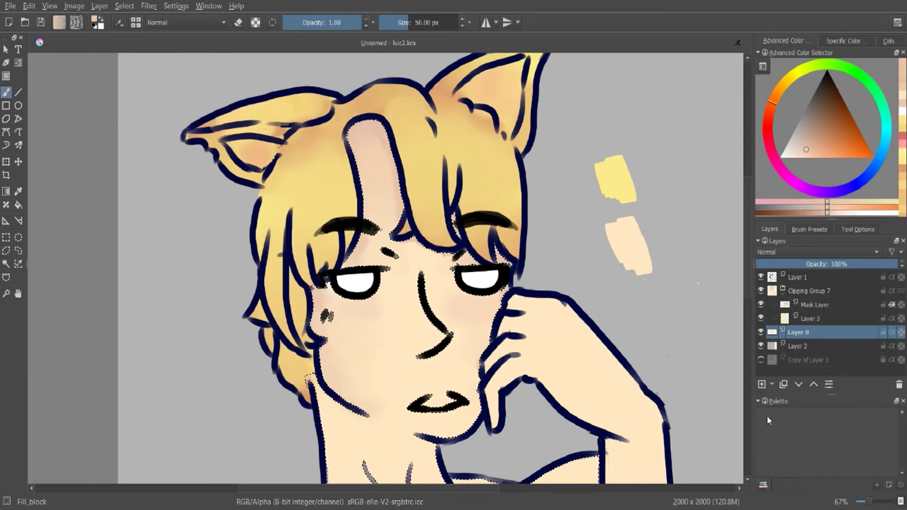
{"action": "left_click", "coordinate": [903, 400]}
{"action": "left_click", "coordinate": [176, 6]}
{"action": "mouse_move", "coordinate": [189, 107]}
{"action": "left_click", "coordinate": [347, 250]}
{"action": "left_click", "coordinate": [903, 422]}
{"action": "left_click", "coordinate": [176, 6]}
{"action": "left_click", "coordinate": [378, 350]}
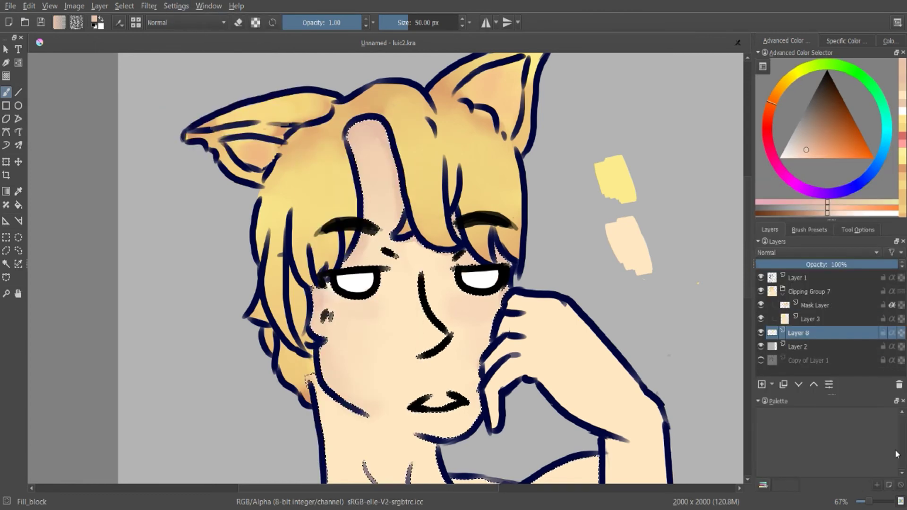
{"action": "left_click_drag", "start_coordinate": [831, 394], "coordinate": [831, 365]}
{"action": "left_click", "coordinate": [763, 485]}
{"action": "left_click", "coordinate": [903, 372]}
Clear the selection and paint a dusty peach swatch beside the pale peach one on Layer 8
{"action": "key", "text": "ctrl+shift+a"}
{"action": "left_click", "coordinate": [799, 392]}
{"action": "left_click", "coordinate": [788, 407]}
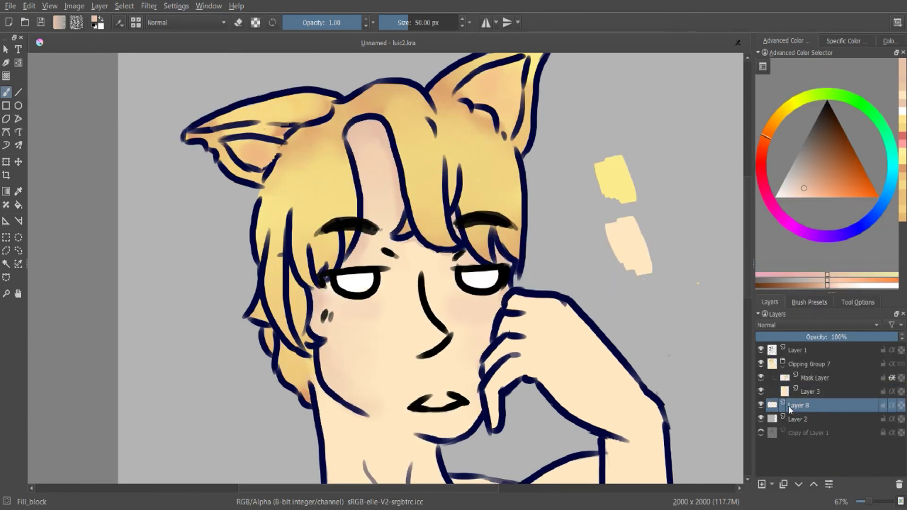
{"action": "left_click_drag", "start_coordinate": [641, 231], "coordinate": [662, 260]}
Select the face skin, return to the Mask Layer and block in warmer orange-tan shadows beside the hand and along the cheek
{"action": "left_click", "coordinate": [798, 391]}
{"action": "left_click", "coordinate": [6, 264]}
{"action": "left_click", "coordinate": [401, 330]}
{"action": "left_click", "coordinate": [814, 379]}
{"action": "left_click", "coordinate": [7, 93]}
{"action": "left_click_drag", "start_coordinate": [773, 122], "coordinate": [772, 133]}
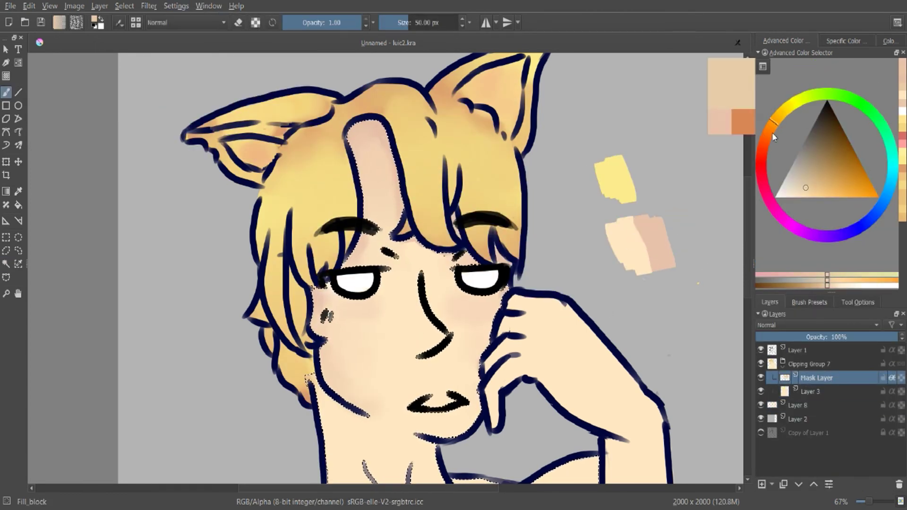
{"action": "left_click_drag", "start_coordinate": [507, 289], "coordinate": [493, 321]}
{"action": "left_click", "coordinate": [770, 126]}
{"action": "left_click", "coordinate": [815, 189]}
{"action": "mouse_move", "coordinate": [326, 307]}
{"action": "left_mouse_down"}
{"action": "mouse_move", "coordinate": [348, 401]}
{"action": "mouse_move", "coordinate": [324, 316]}
{"action": "mouse_move", "coordinate": [374, 400]}
{"action": "left_mouse_up"}
Switch to Basic_wet_soft at 100 px and blend the dusty peach swatch colour around the nose, cheek and chin
{"action": "left_click", "coordinate": [135, 23]}
{"action": "left_click", "coordinate": [246, 189]}
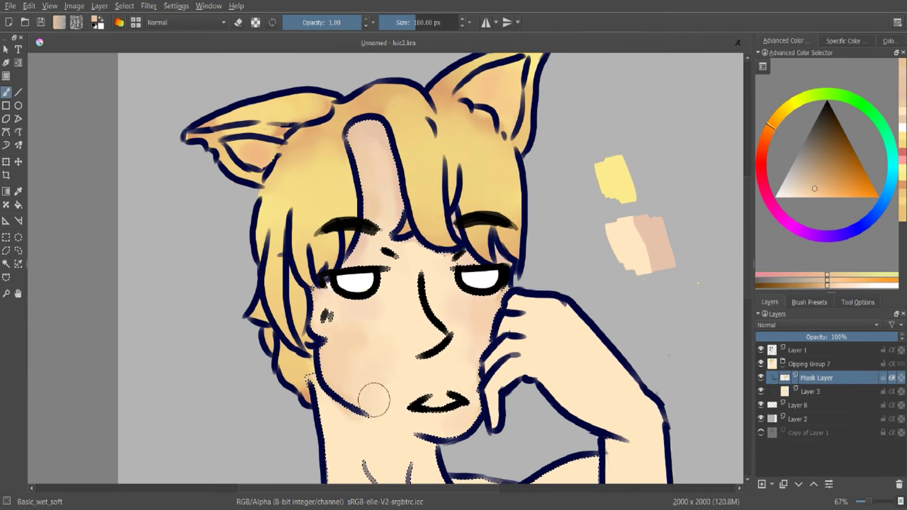
{"action": "left_click", "coordinate": [661, 244], "text": "ctrl"}
{"action": "mouse_move", "coordinate": [421, 337]}
{"action": "left_mouse_down"}
{"action": "mouse_move", "coordinate": [415, 313]}
{"action": "mouse_move", "coordinate": [469, 300]}
{"action": "left_mouse_up"}
{"action": "left_click_drag", "start_coordinate": [369, 410], "coordinate": [430, 430]}
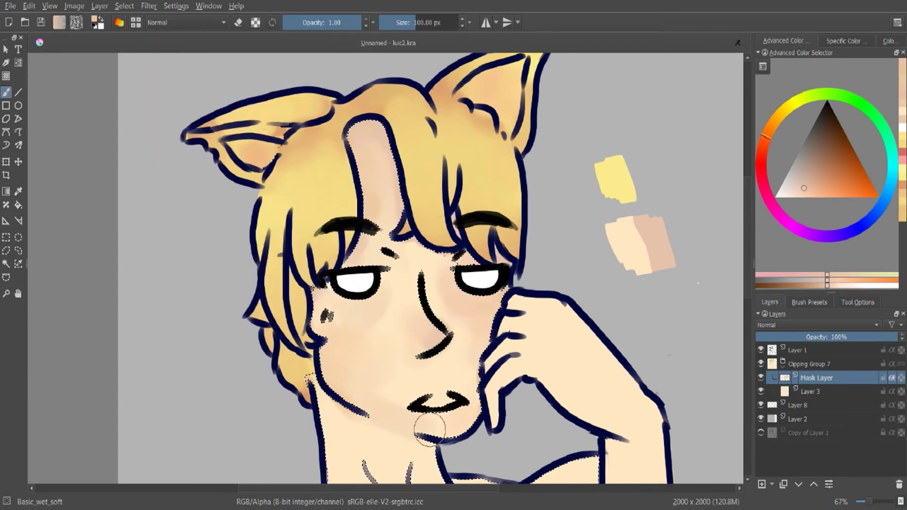
Lighten the cheeks, forehead and jaw with pale peach using a brush of about 77 px, and deepen the chin with dusty peach
{"action": "left_click", "coordinate": [623, 246], "text": "ctrl"}
{"action": "left_click_drag", "start_coordinate": [340, 364], "coordinate": [384, 302]}
{"action": "left_click", "coordinate": [412, 22]}
{"action": "left_click_drag", "start_coordinate": [378, 231], "coordinate": [390, 214]}
{"action": "left_click_drag", "start_coordinate": [359, 421], "coordinate": [338, 413]}
{"action": "left_click_drag", "start_coordinate": [477, 340], "coordinate": [469, 306]}
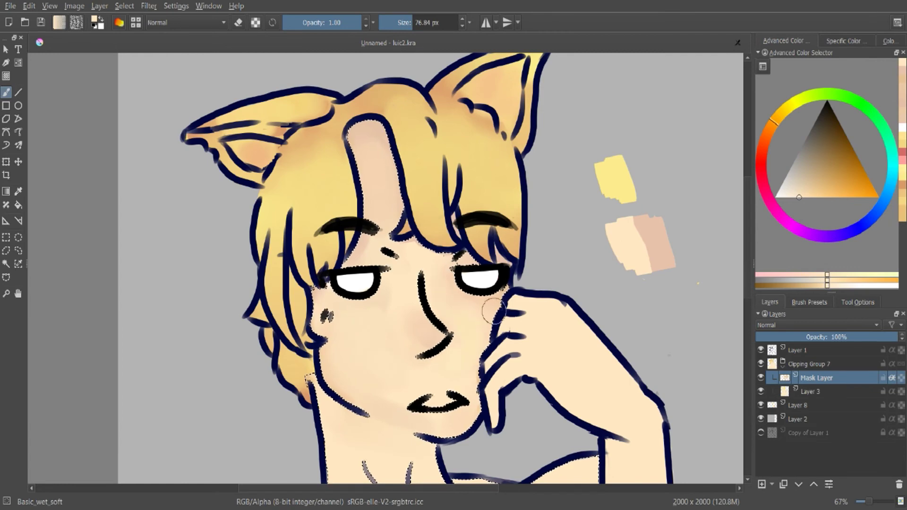
{"action": "left_click", "coordinate": [661, 243], "text": "ctrl"}
{"action": "left_click_drag", "start_coordinate": [443, 420], "coordinate": [473, 308]}
Paint reddish-orange shadows on the neck beneath the jaw and set Basic_wet_soft to 100 px
{"action": "left_click", "coordinate": [763, 145]}
{"action": "left_click", "coordinate": [840, 181]}
{"action": "mouse_move", "coordinate": [350, 281]}
{"action": "left_mouse_down"}
{"action": "mouse_move", "coordinate": [460, 333]}
{"action": "mouse_move", "coordinate": [370, 316]}
{"action": "mouse_move", "coordinate": [438, 366]}
{"action": "left_mouse_up"}
{"action": "key", "text": "ctrl+minus"}
{"action": "key", "text": "ctrl+minus"}
{"action": "left_click", "coordinate": [136, 23]}
{"action": "left_click", "coordinate": [155, 75]}
{"action": "left_click", "coordinate": [109, 277]}
{"action": "key", "text": "ctrl+plus"}
{"action": "key", "text": "ctrl+plus"}
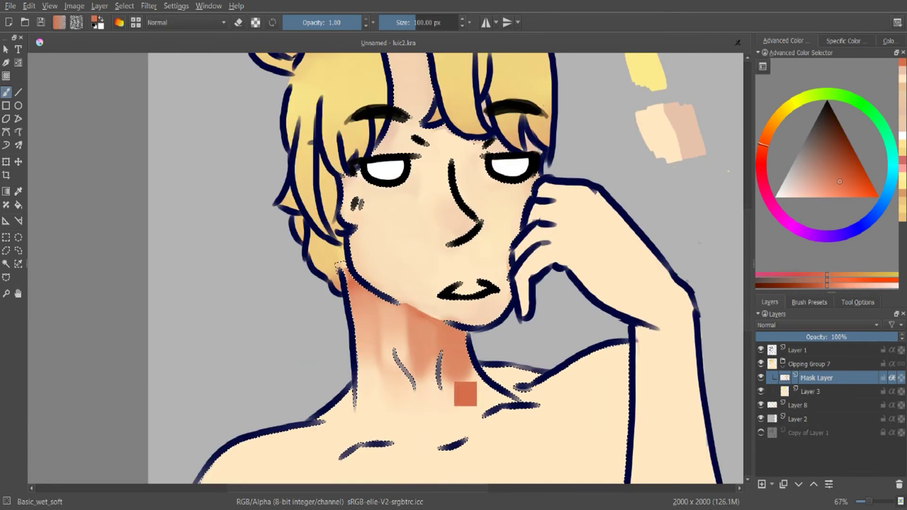
Soften the neck shadow into the skin with sampled pale and dusty peach tones at 100 px
{"action": "left_click", "coordinate": [416, 420], "text": "ctrl"}
{"action": "left_click", "coordinate": [437, 23]}
{"action": "key", "text": "ctrl+minus"}
{"action": "key", "text": "ctrl+minus"}
{"action": "mouse_move", "coordinate": [363, 316]}
{"action": "left_mouse_down"}
{"action": "mouse_move", "coordinate": [410, 356]}
{"action": "mouse_move", "coordinate": [429, 356]}
{"action": "left_mouse_up"}
{"action": "left_click", "coordinate": [136, 23]}
{"action": "key", "text": "ctrl+plus"}
{"action": "left_click", "coordinate": [609, 166], "text": "ctrl"}
{"action": "key", "text": "slash"}
{"action": "mouse_move", "coordinate": [404, 344]}
{"action": "left_mouse_down"}
{"action": "mouse_move", "coordinate": [419, 366]}
{"action": "mouse_move", "coordinate": [393, 360]}
{"action": "mouse_move", "coordinate": [391, 296]}
{"action": "left_mouse_up"}
{"action": "left_click", "coordinate": [415, 373], "text": "ctrl"}
{"action": "left_click", "coordinate": [401, 340], "text": "ctrl"}
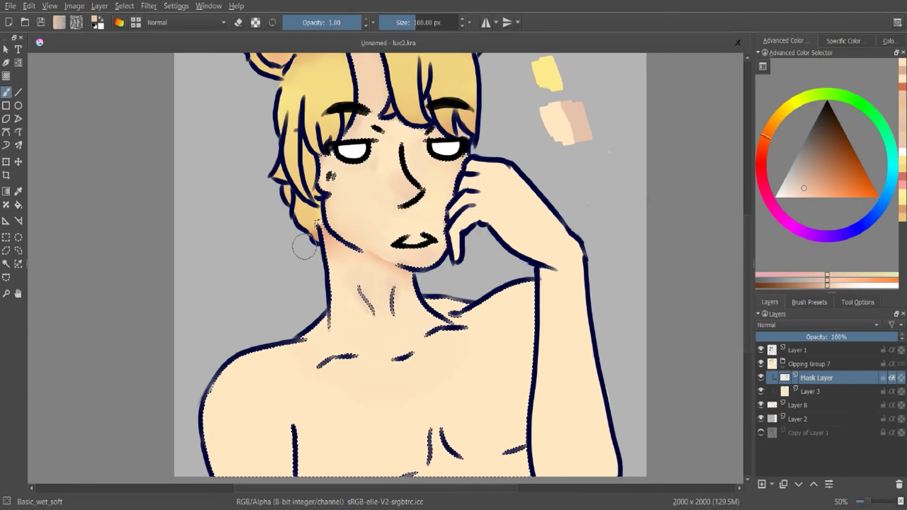
Block in dusty peach shadows along the shoulder, collarbones, chest lines and beside the raised arm with Fill_block at 50 px
{"action": "key", "text": "/"}
{"action": "left_click_drag", "start_coordinate": [414, 347], "coordinate": [389, 358]}
{"action": "left_click_drag", "start_coordinate": [526, 370], "coordinate": [525, 332]}
{"action": "left_click_drag", "start_coordinate": [527, 333], "coordinate": [522, 436]}
{"action": "left_click_drag", "start_coordinate": [248, 316], "coordinate": [207, 435]}
{"action": "left_click_drag", "start_coordinate": [293, 378], "coordinate": [300, 435]}
{"action": "left_click_drag", "start_coordinate": [444, 392], "coordinate": [508, 412]}
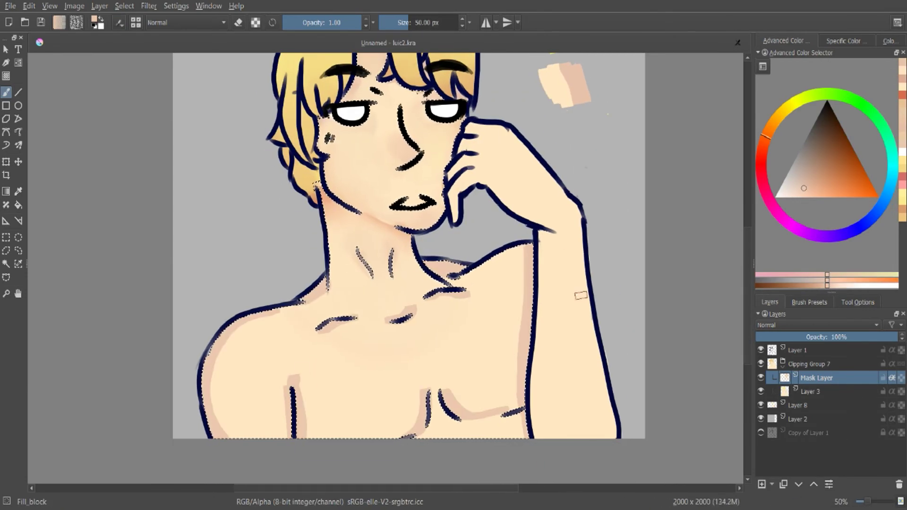
Blend the shoulder, armpit and chest shadows into the skin with Basic_wet_soft at 100 px
{"action": "key", "text": "slash"}
{"action": "left_click_drag", "start_coordinate": [304, 378], "coordinate": [285, 425]}
{"action": "left_click_drag", "start_coordinate": [226, 425], "coordinate": [264, 321]}
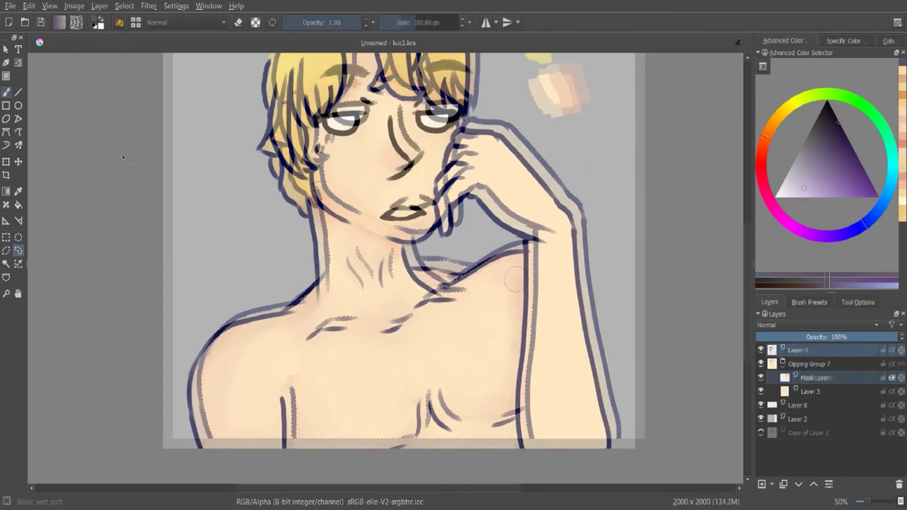
Return to the Mask Layer, select the raised arm and block in dusty peach shadows on the hand and forearm
{"action": "left_click", "coordinate": [416, 21]}
{"action": "scroll", "coordinate": [630, 160], "scroll_direction": "up", "scroll_amount": 1}
{"action": "key", "text": "ctrl+z"}
{"action": "left_click", "coordinate": [815, 378]}
{"action": "left_click_drag", "start_coordinate": [438, 194], "coordinate": [522, 251]}
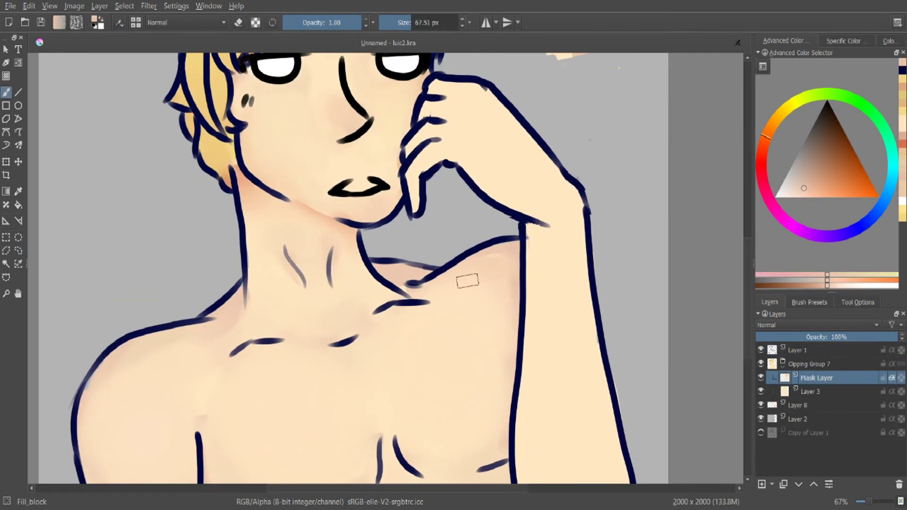
{"action": "key", "text": "Page_Down"}
{"action": "key", "text": "Page_Up"}
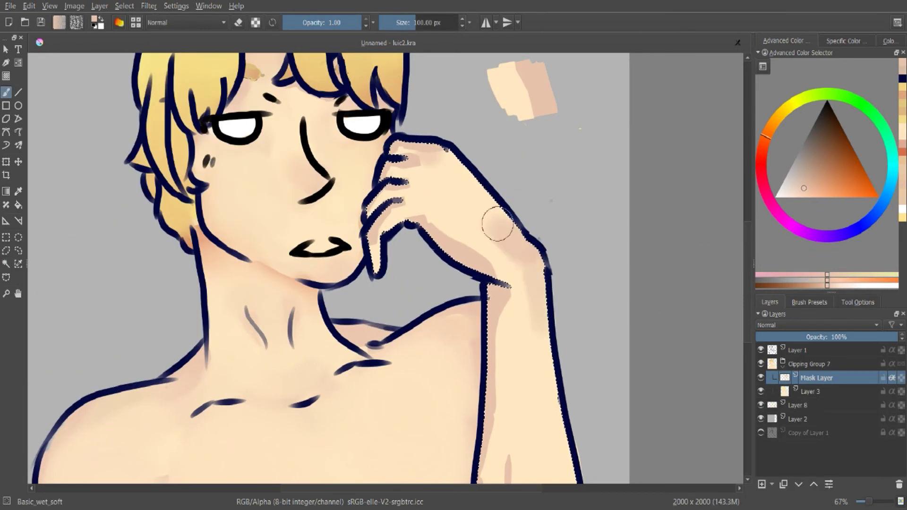
Blend the hand and forearm shadows with Basic_wet_soft, enlarging the brush to about 162 px and sampling the arm's skin tones
{"action": "left_click_drag", "start_coordinate": [496, 223], "coordinate": [547, 374]}
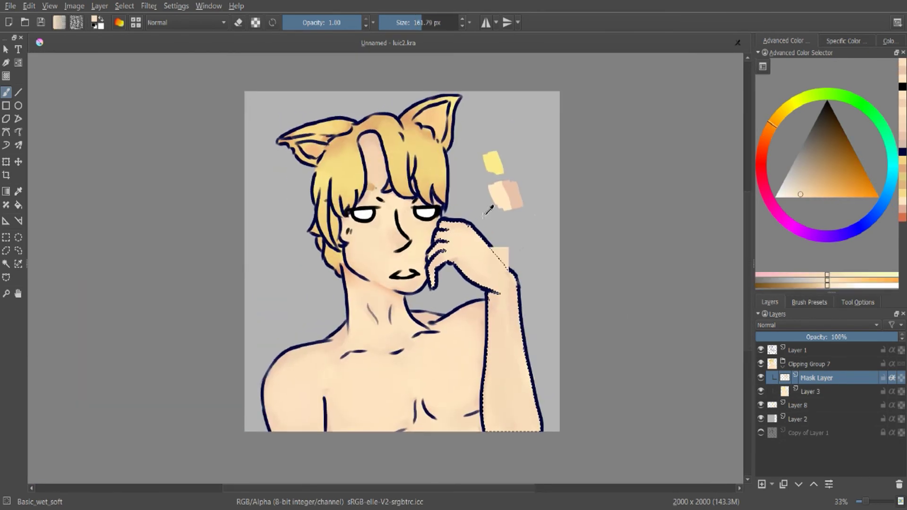
{"action": "left_click", "coordinate": [513, 290], "text": "ctrl"}
{"action": "left_click_drag", "start_coordinate": [495, 302], "coordinate": [492, 415]}
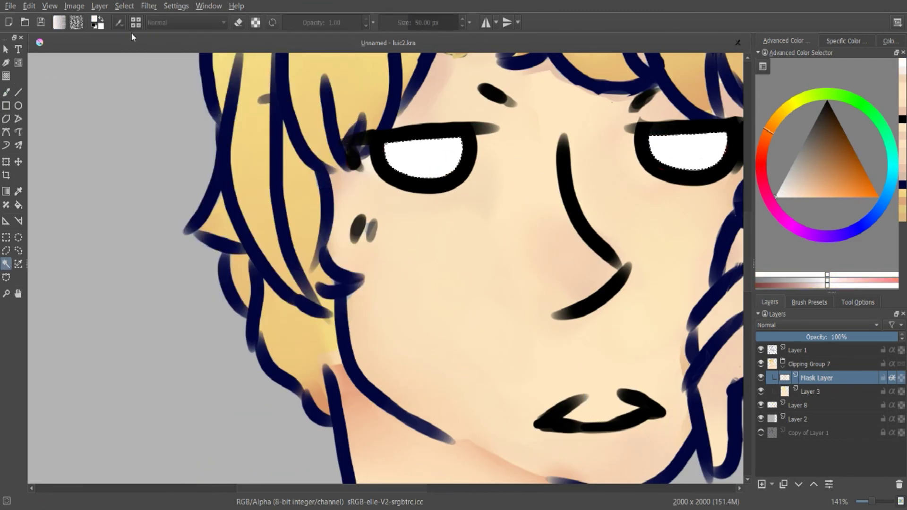
Choose the Fill_block brush, show the Reference Images docker and open Luic.png enlarged on its blue eye
{"action": "left_click", "coordinate": [135, 22]}
{"action": "left_click", "coordinate": [197, 74]}
{"action": "left_click", "coordinate": [81, 70]}
{"action": "left_click", "coordinate": [844, 41]}
{"action": "left_click", "coordinate": [176, 6]}
{"action": "mouse_move", "coordinate": [192, 107]}
{"action": "left_click", "coordinate": [346, 378]}
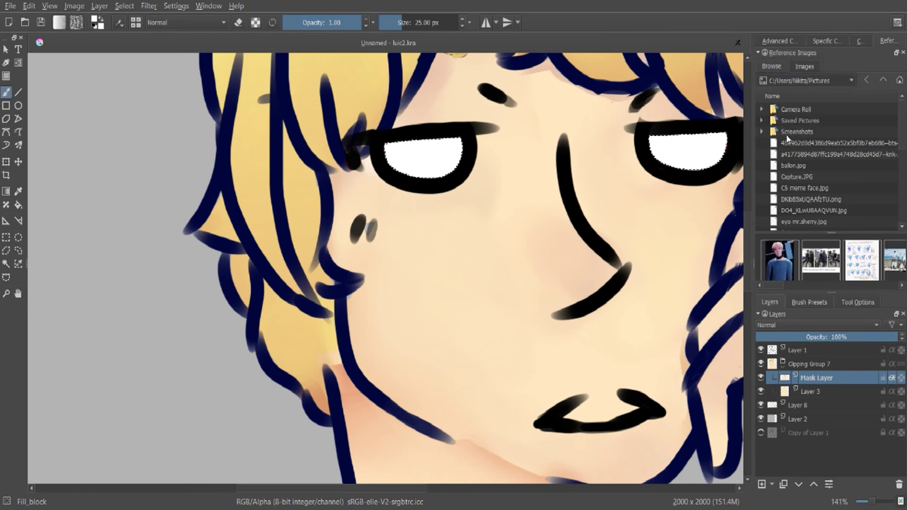
{"action": "scroll", "coordinate": [786, 135], "scroll_direction": "down", "scroll_amount": 8}
{"action": "double_click", "coordinate": [805, 210]}
{"action": "key", "text": "plus"}
{"action": "left_click", "coordinate": [834, 160]}
{"action": "left_click_drag", "start_coordinate": [822, 147], "coordinate": [844, 166]}
Block in both eyes with dark teal, medium teal and light cyan sampled from the reference, using a 25 px brush
{"action": "left_click", "coordinate": [870, 182]}
{"action": "left_click_drag", "start_coordinate": [458, 85], "coordinate": [460, 115]}
{"action": "left_click_drag", "start_coordinate": [643, 139], "coordinate": [645, 175]}
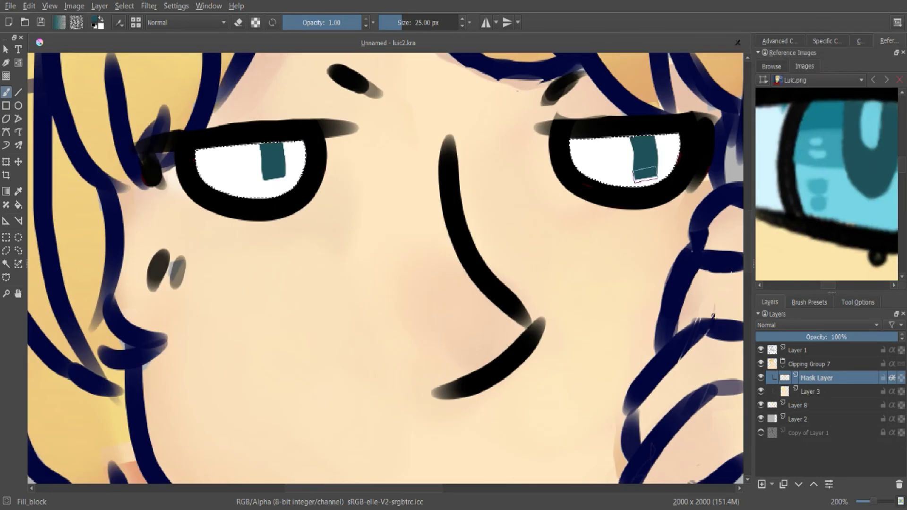
{"action": "left_click", "coordinate": [828, 149]}
{"action": "left_click_drag", "start_coordinate": [203, 163], "coordinate": [257, 164]}
{"action": "left_click_drag", "start_coordinate": [578, 156], "coordinate": [674, 156]}
{"action": "left_click", "coordinate": [845, 189]}
{"action": "left_click_drag", "start_coordinate": [210, 183], "coordinate": [295, 179]}
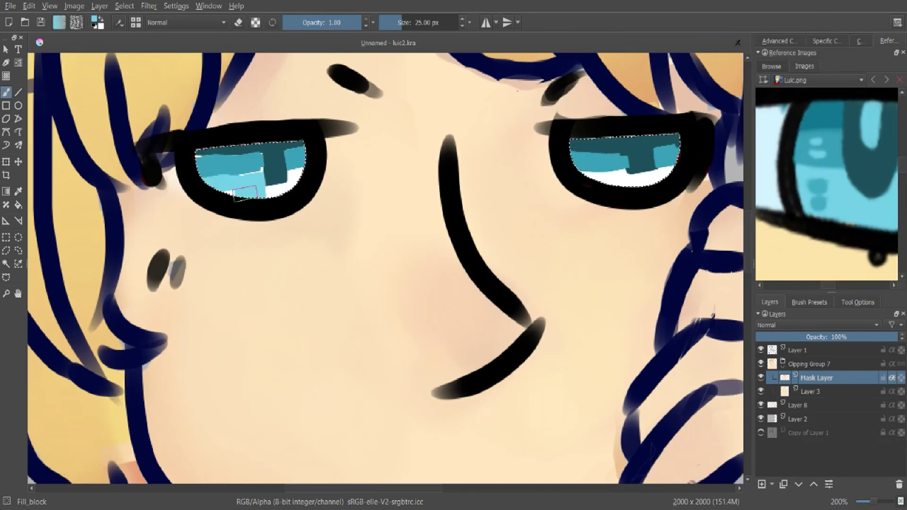
{"action": "left_click_drag", "start_coordinate": [583, 174], "coordinate": [659, 177]}
{"action": "key", "text": "slash"}
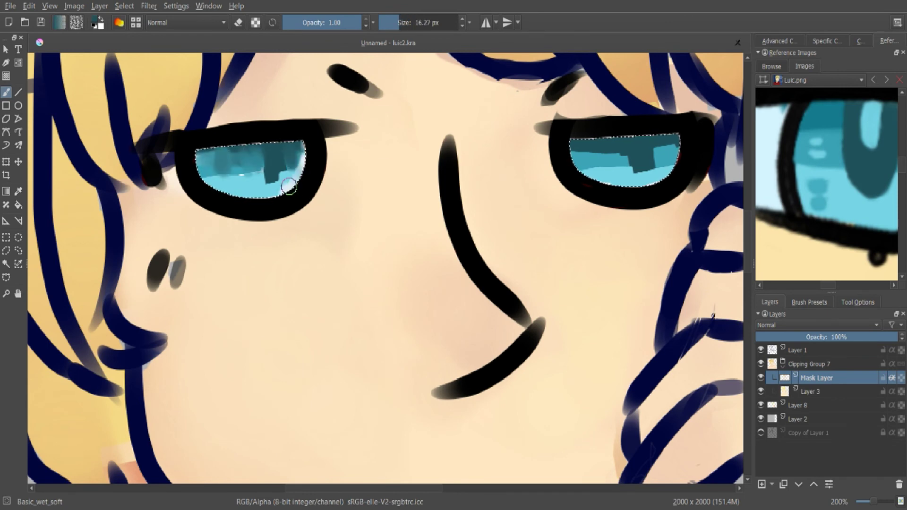
Switch back to Fill_block at 50 px and cover both eyes with very pale blue
{"action": "left_click", "coordinate": [135, 22]}
{"action": "left_click", "coordinate": [197, 74]}
{"action": "left_click", "coordinate": [845, 208]}
{"action": "left_click_drag", "start_coordinate": [207, 163], "coordinate": [296, 175]}
{"action": "left_click_drag", "start_coordinate": [581, 156], "coordinate": [669, 165]}
Paint the lower eye whites a near-white blue and block in light cyan irises in both eyes
{"action": "left_click", "coordinate": [779, 41]}
{"action": "left_click", "coordinate": [784, 192]}
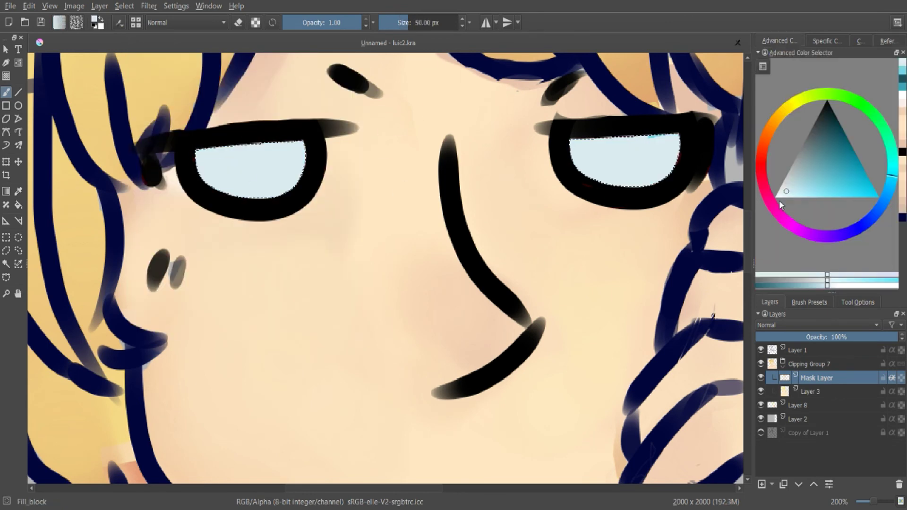
{"action": "left_click_drag", "start_coordinate": [262, 158], "coordinate": [296, 177]}
{"action": "left_click", "coordinate": [810, 194]}
{"action": "left_click_drag", "start_coordinate": [623, 151], "coordinate": [655, 178]}
Try dark grey-teal bands along the side of both irises, and undo those strokes
{"action": "left_click", "coordinate": [820, 131]}
{"action": "left_click_drag", "start_coordinate": [295, 146], "coordinate": [302, 178]}
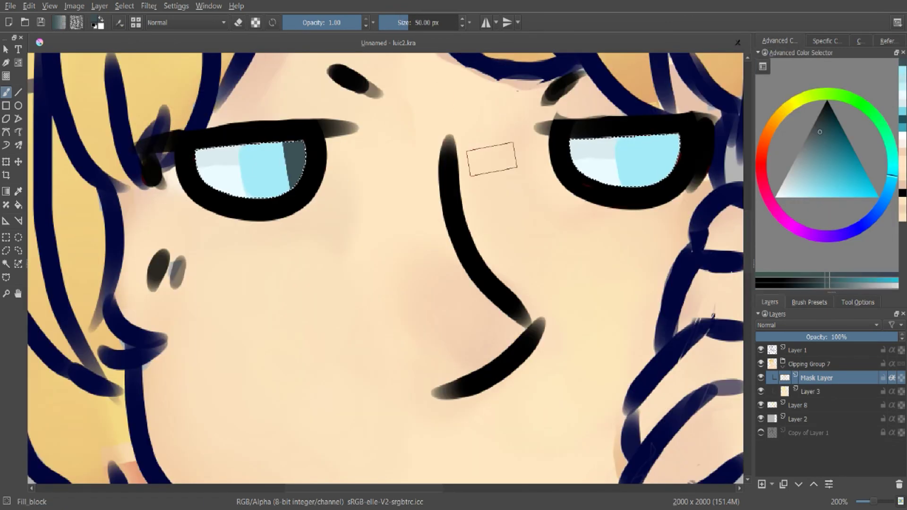
{"action": "left_click_drag", "start_coordinate": [638, 134], "coordinate": [674, 170]}
{"action": "key", "text": "slash"}
{"action": "key", "text": "ctrl+z"}
{"action": "key", "text": "ctrl+z"}
{"action": "key", "text": "ctrl+z"}
{"action": "key", "text": "ctrl+z"}
Select the irises and shaded upper eye whites, and shade the irises with soft dark grey-teal using Basic_wet_soft
{"action": "left_click", "coordinate": [7, 264]}
{"action": "left_click", "coordinate": [272, 170]}
{"action": "left_click", "coordinate": [218, 158], "text": "shift"}
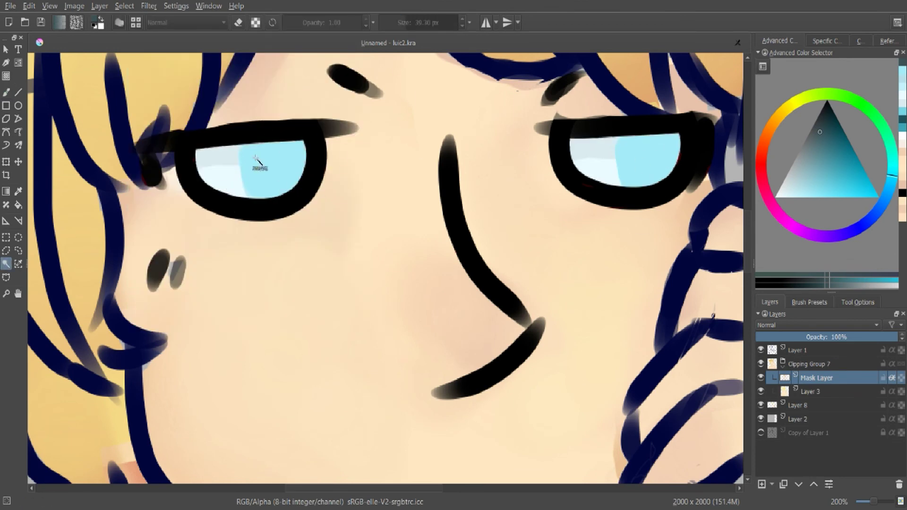
{"action": "key", "text": "b"}
{"action": "left_click", "coordinate": [811, 126]}
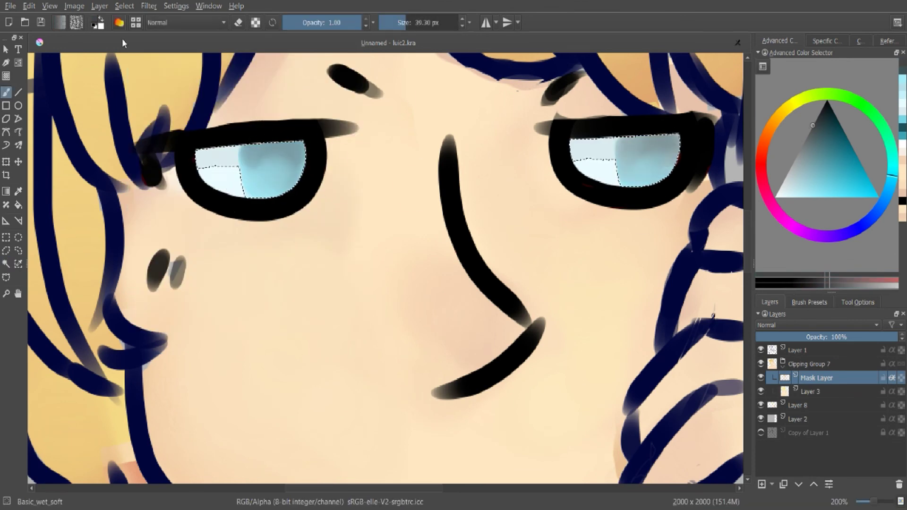
{"action": "left_click_drag", "start_coordinate": [673, 139], "coordinate": [641, 139]}
{"action": "right_click", "coordinate": [247, 184]}
{"action": "left_click", "coordinate": [315, 208]}
{"action": "left_click_drag", "start_coordinate": [287, 153], "coordinate": [292, 185]}
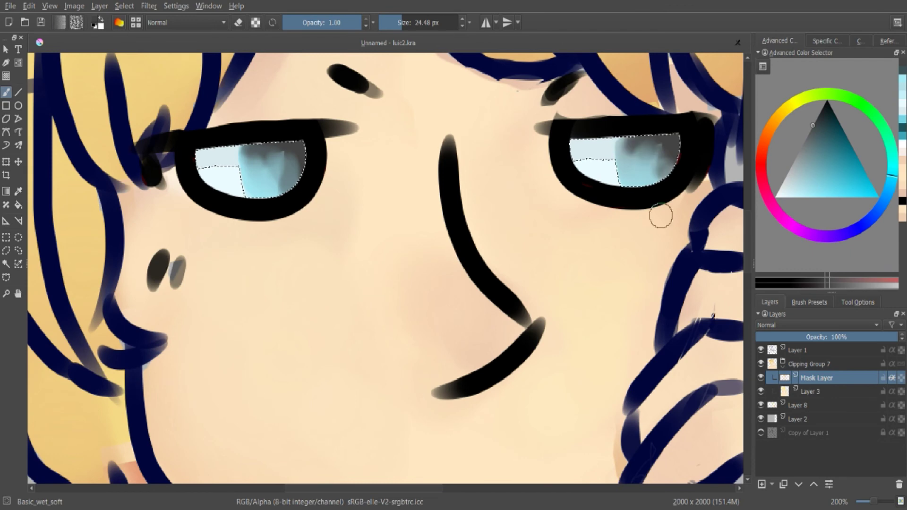
Add near-black blocks along the top and side of the irises and brighten the lower irises with cyan using Fill_block
{"action": "left_click", "coordinate": [829, 171]}
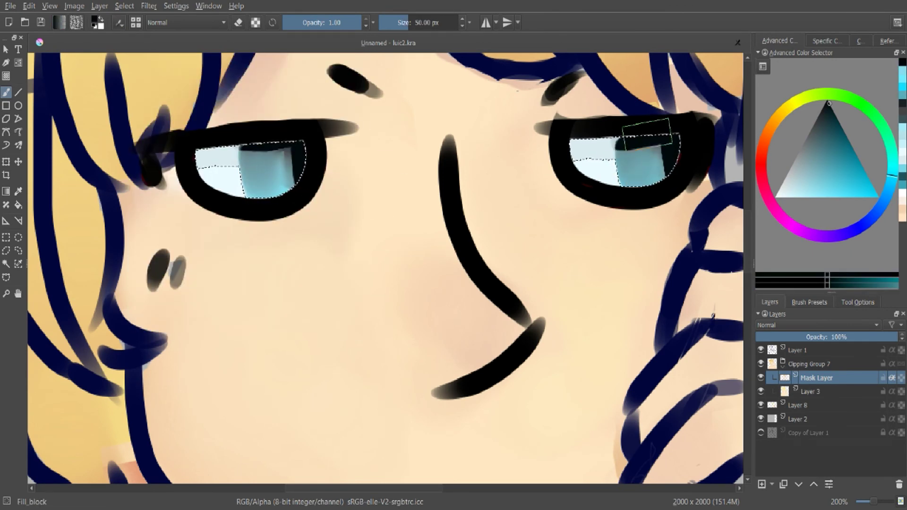
{"action": "key", "text": "d"}
{"action": "scroll", "coordinate": [362, 63], "scroll_direction": "up", "scroll_amount": 2}
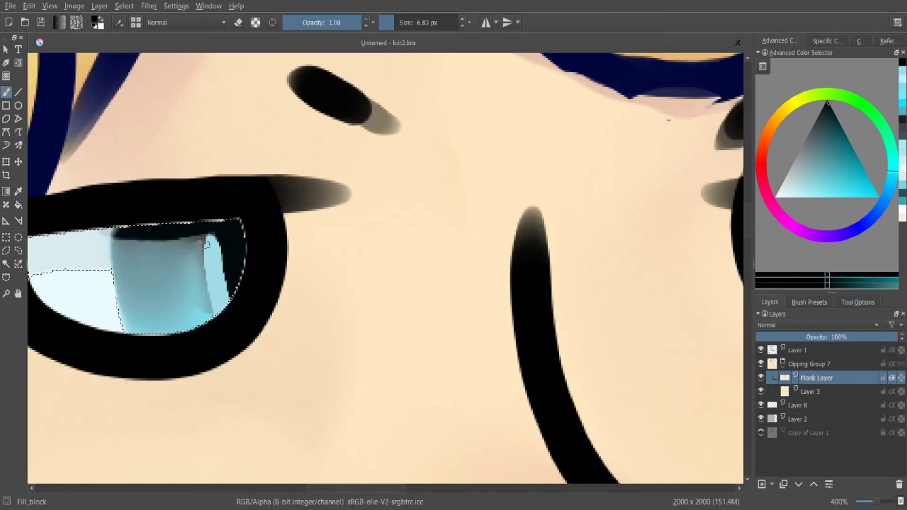
{"action": "left_click", "coordinate": [867, 176]}
{"action": "left_click_drag", "start_coordinate": [166, 322], "coordinate": [189, 319]}
Clear the selection and paint round white highlights on the irises with a Fill_block brush of about 6 px
{"action": "key", "text": "ctrl+shift+a"}
{"action": "scroll", "coordinate": [318, 270], "scroll_direction": "down", "scroll_amount": 5}
{"action": "left_click", "coordinate": [776, 197]}
{"action": "scroll", "coordinate": [393, 267], "scroll_direction": "up", "scroll_amount": 5}
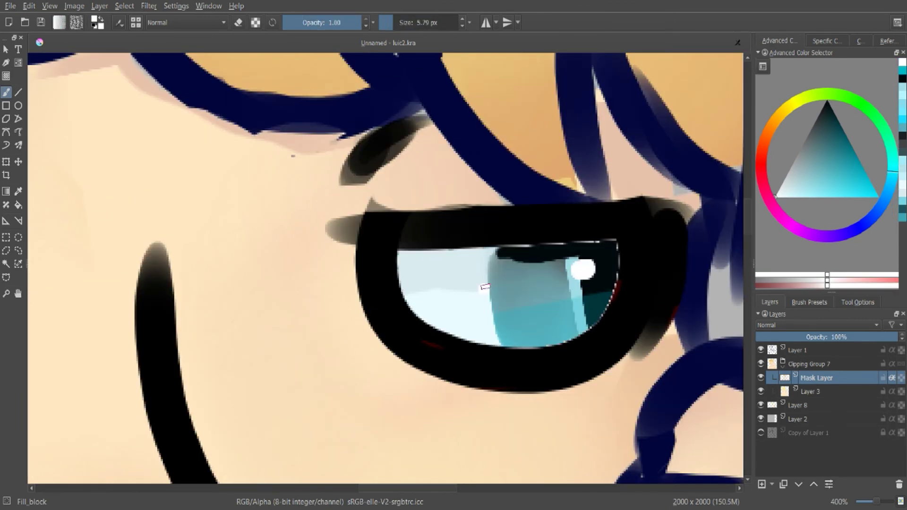
{"action": "left_click_drag", "start_coordinate": [485, 286], "coordinate": [491, 300]}
{"action": "scroll", "coordinate": [489, 295], "scroll_direction": "down", "scroll_amount": 4}
{"action": "scroll", "coordinate": [340, 319], "scroll_direction": "up", "scroll_amount": 4}
{"action": "scroll", "coordinate": [236, 236], "scroll_direction": "down", "scroll_amount": 4}
{"action": "scroll", "coordinate": [397, 221], "scroll_direction": "up", "scroll_amount": 4}
Add a small teal accent to the dark iris area and soften the upper irises with sampled grey-teal using Basic_wet_soft
{"action": "left_click", "coordinate": [565, 281], "text": "ctrl"}
{"action": "left_click_drag", "start_coordinate": [579, 257], "coordinate": [557, 217]}
{"action": "left_click", "coordinate": [135, 22]}
{"action": "left_click", "coordinate": [245, 189]}
{"action": "left_click", "coordinate": [502, 252], "text": "ctrl"}
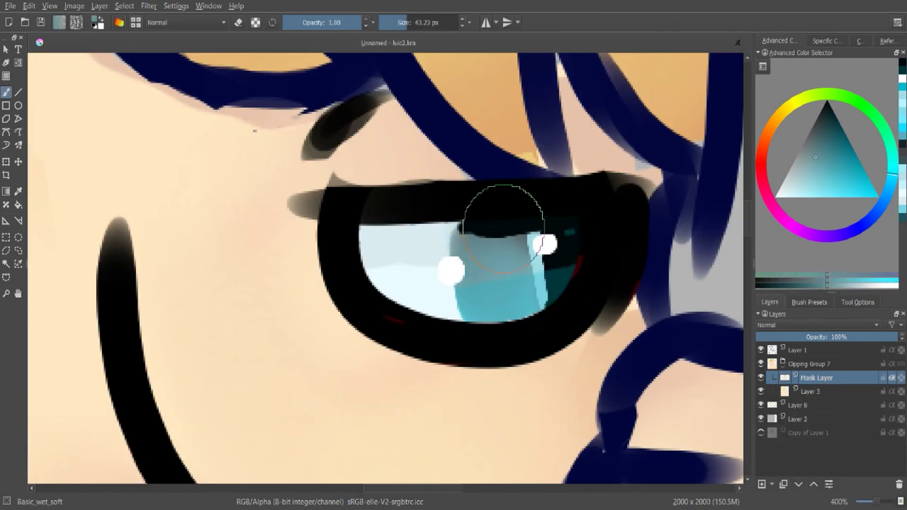
{"action": "left_click_drag", "start_coordinate": [470, 233], "coordinate": [494, 236]}
{"action": "scroll", "coordinate": [494, 237], "scroll_direction": "down", "scroll_amount": 4}
{"action": "scroll", "coordinate": [312, 212], "scroll_direction": "up", "scroll_amount": 4}
{"action": "left_click_drag", "start_coordinate": [280, 210], "coordinate": [356, 209]}
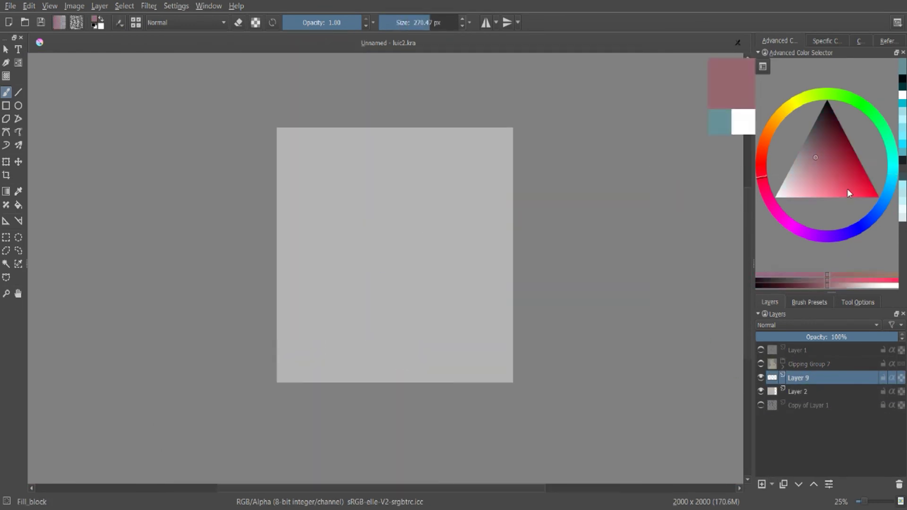
Paint the backdrop behind the character and set the navy overlay on Layer 11 to 4% opacity
{"action": "mouse_move", "coordinate": [359, 226]}
{"action": "left_mouse_down"}
{"action": "mouse_move", "coordinate": [449, 298]}
{"action": "mouse_move", "coordinate": [491, 299]}
{"action": "mouse_move", "coordinate": [387, 212]}
{"action": "mouse_move", "coordinate": [324, 297]}
{"action": "mouse_move", "coordinate": [462, 222]}
{"action": "left_mouse_up"}
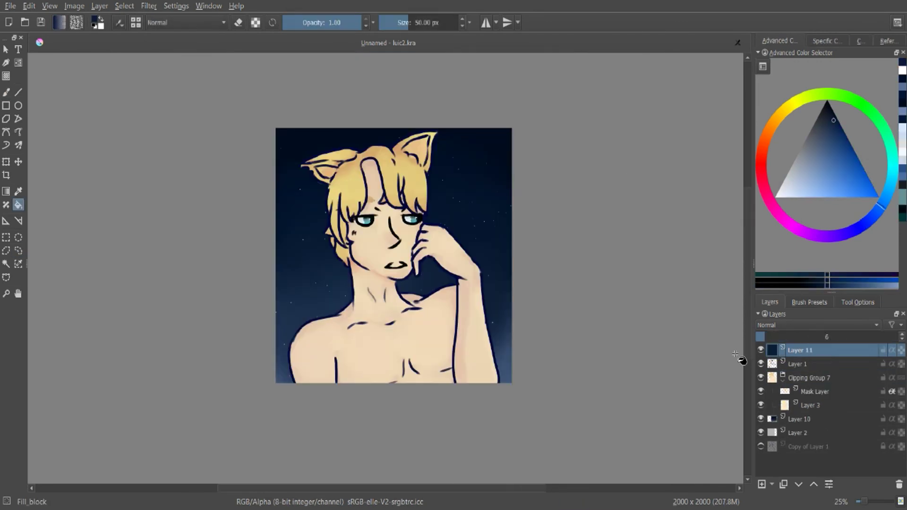
{"action": "left_click_drag", "start_coordinate": [800, 336], "coordinate": [760, 336]}
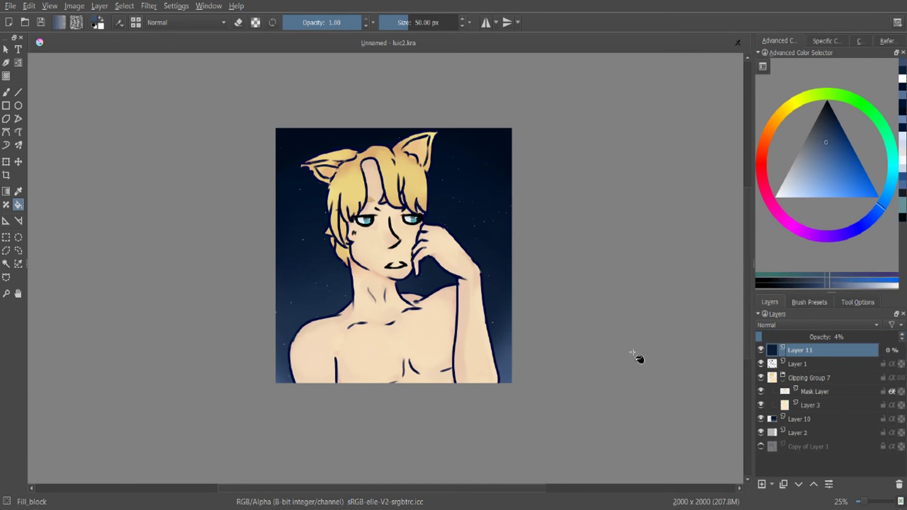
Recolour the Layer 11 overlay soft pink, try a darker red as the paint colour and set the layer's opacity to 7%
{"action": "mouse_move", "coordinate": [793, 176]}
{"action": "left_mouse_down"}
{"action": "mouse_move", "coordinate": [795, 162]}
{"action": "mouse_move", "coordinate": [790, 182]}
{"action": "left_mouse_up"}
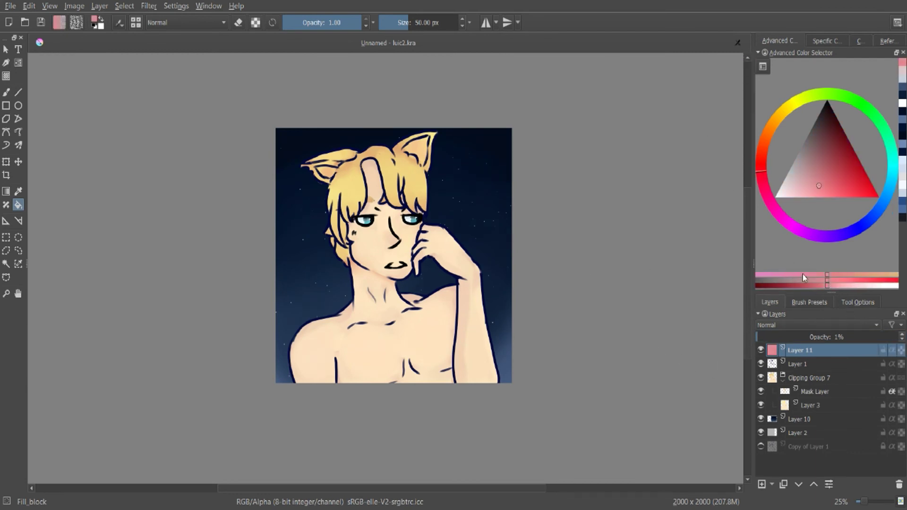
{"action": "left_click_drag", "start_coordinate": [835, 285], "coordinate": [837, 285]}
{"action": "left_click", "coordinate": [764, 337]}
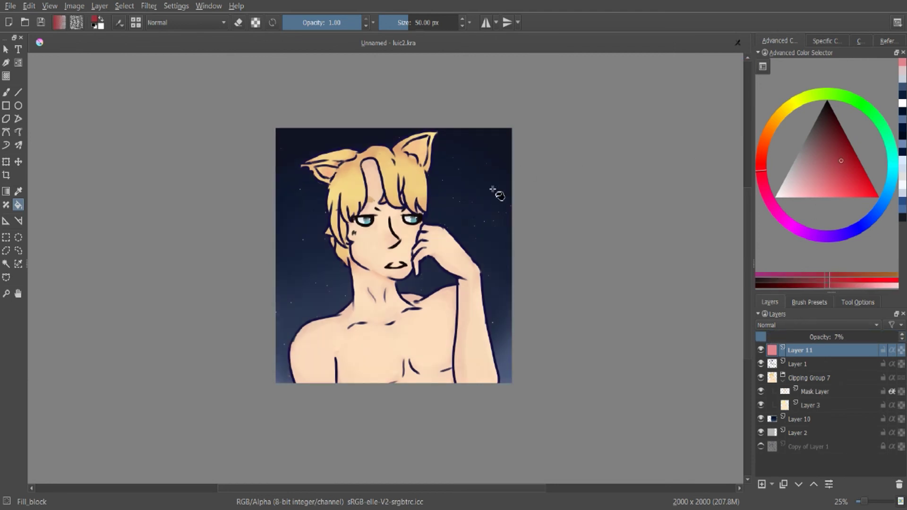
Fill the Layer 11 overlay with purple and set its opacity to 4%
{"action": "left_click", "coordinate": [804, 231]}
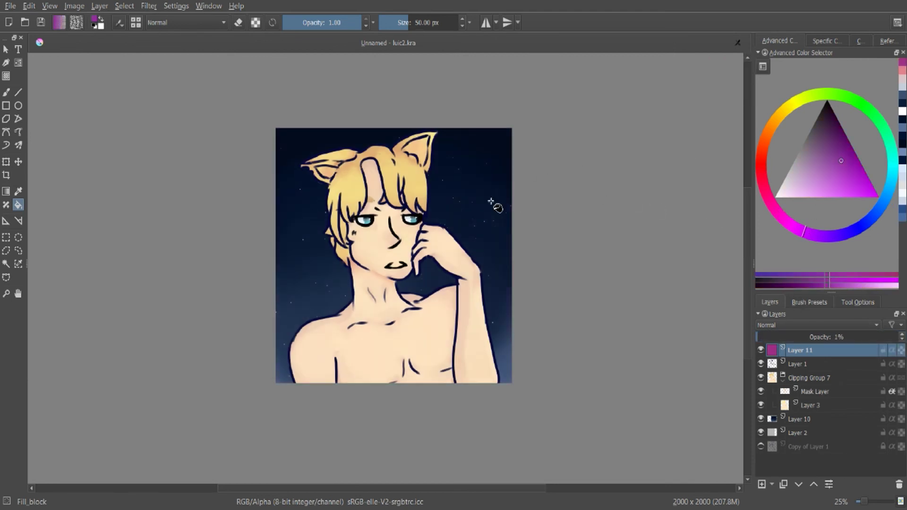
{"action": "left_click_drag", "start_coordinate": [808, 337], "coordinate": [765, 336]}
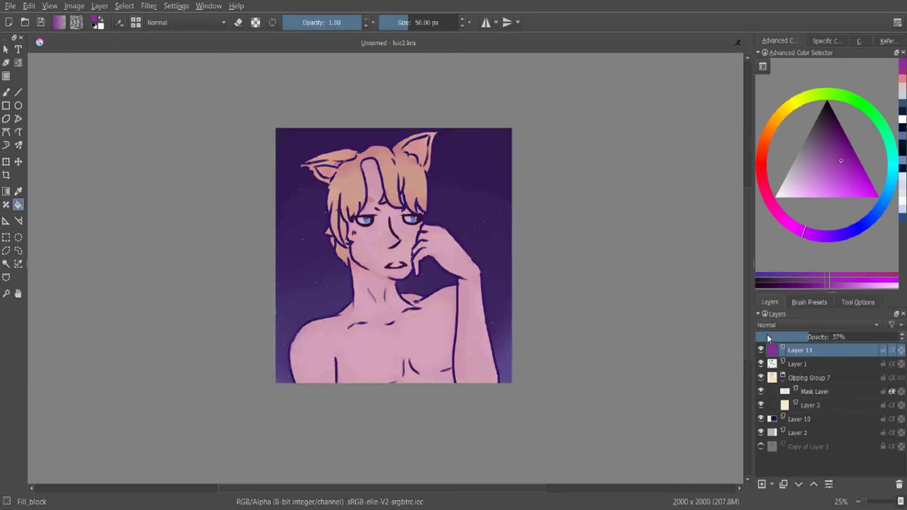
{"action": "left_click", "coordinate": [762, 338]}
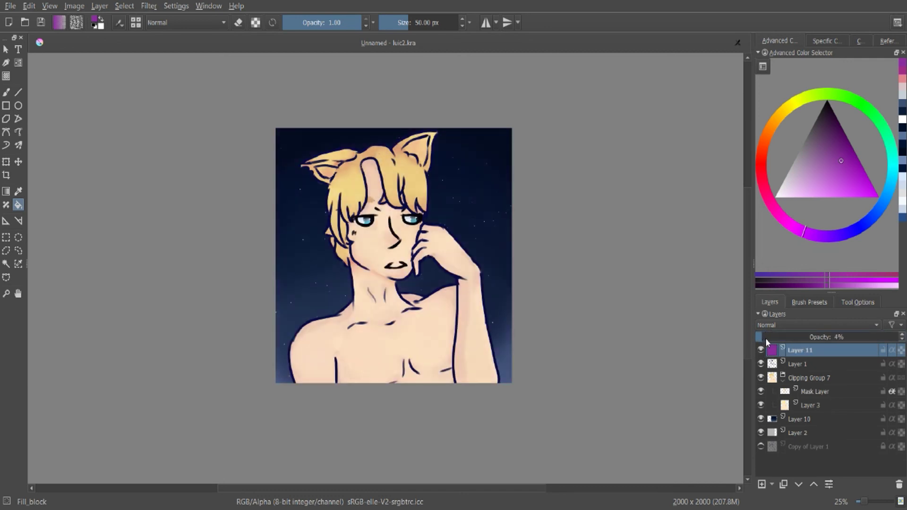
Hide the dark blue starry background on Layer 10
{"action": "left_click", "coordinate": [14, 9]}
{"action": "left_click", "coordinate": [220, 324]}
{"action": "left_click", "coordinate": [760, 419]}
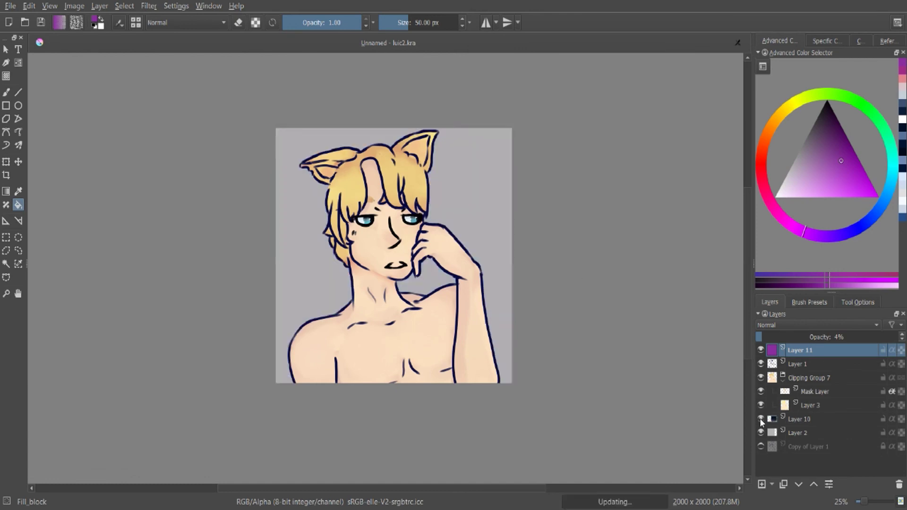